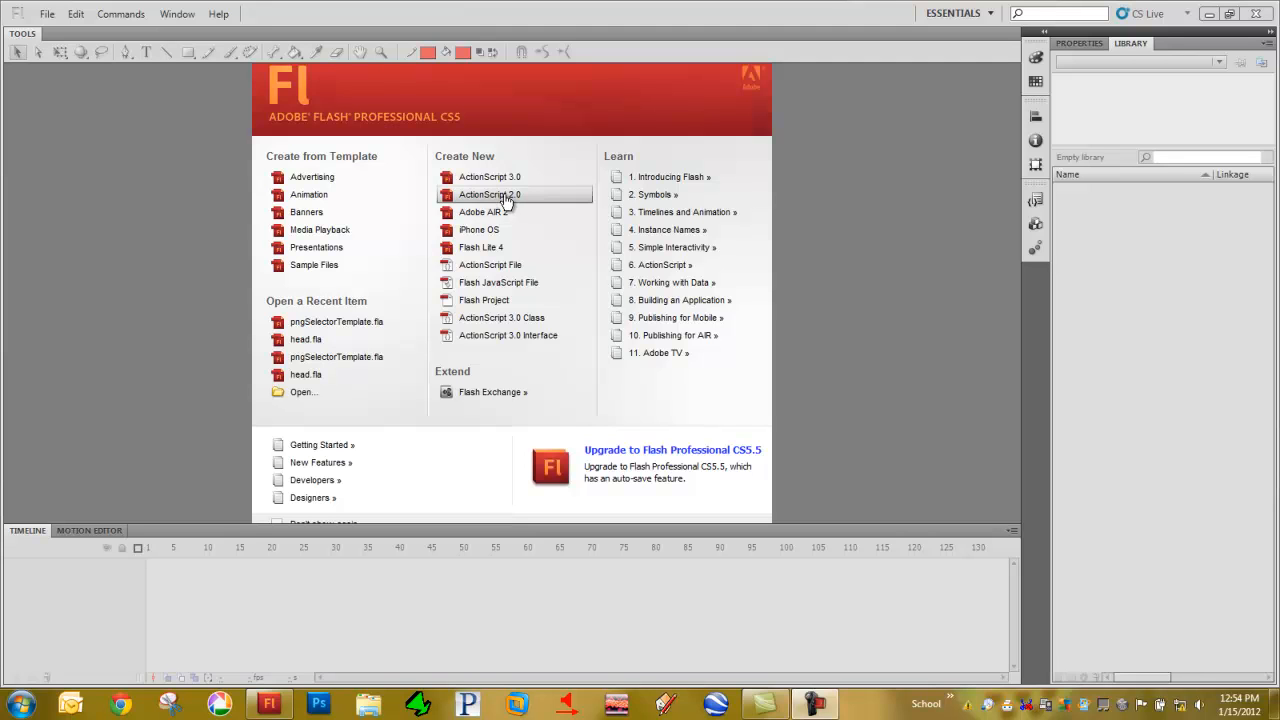
Create a new ActionScript 2.0 document and draw a diagonal red line in the upper-left half of the stage
{"action": "left_click", "coordinate": [503, 204]}
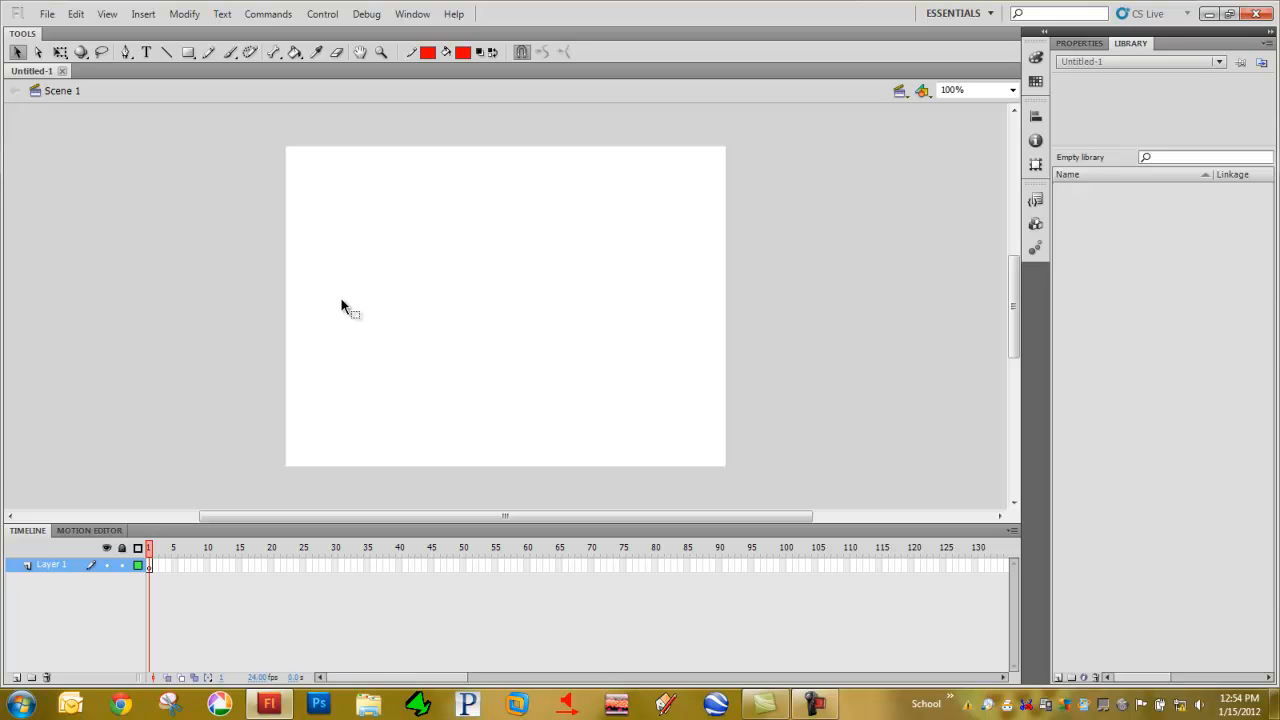
{"action": "left_click", "coordinate": [168, 52]}
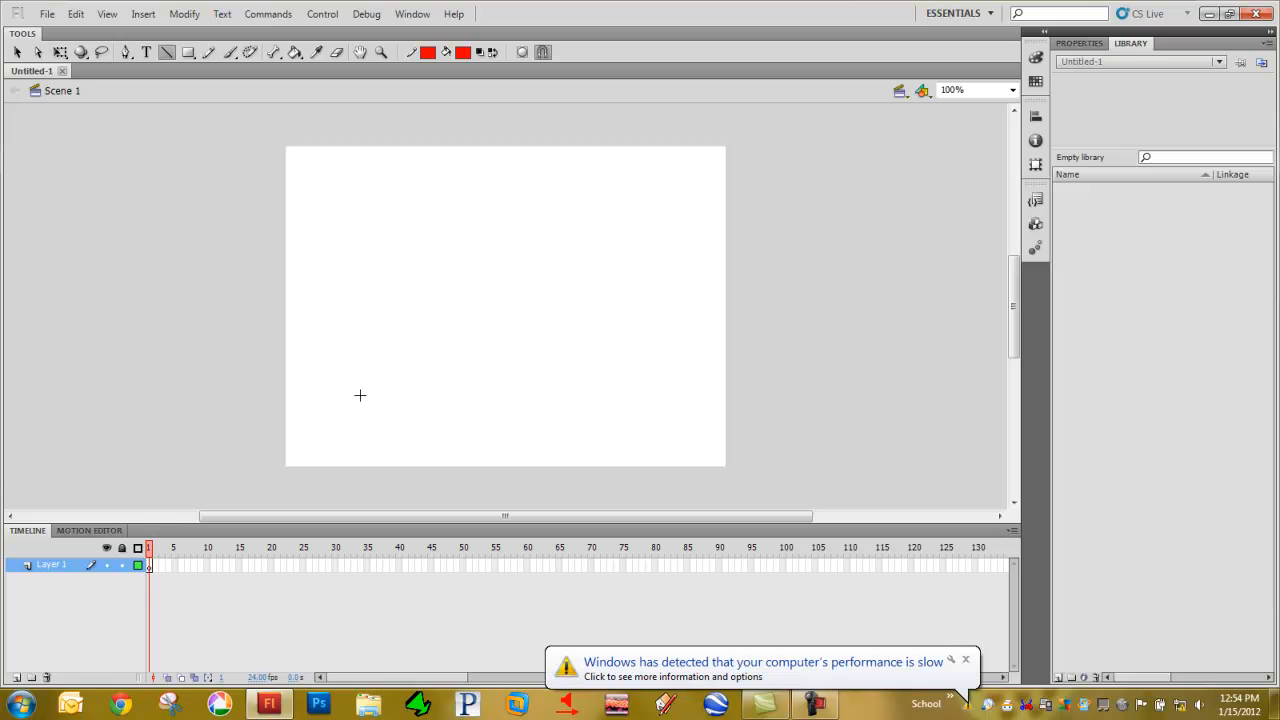
{"action": "scroll", "coordinate": [420, 365], "scroll_direction": "up", "scroll_amount": 5}
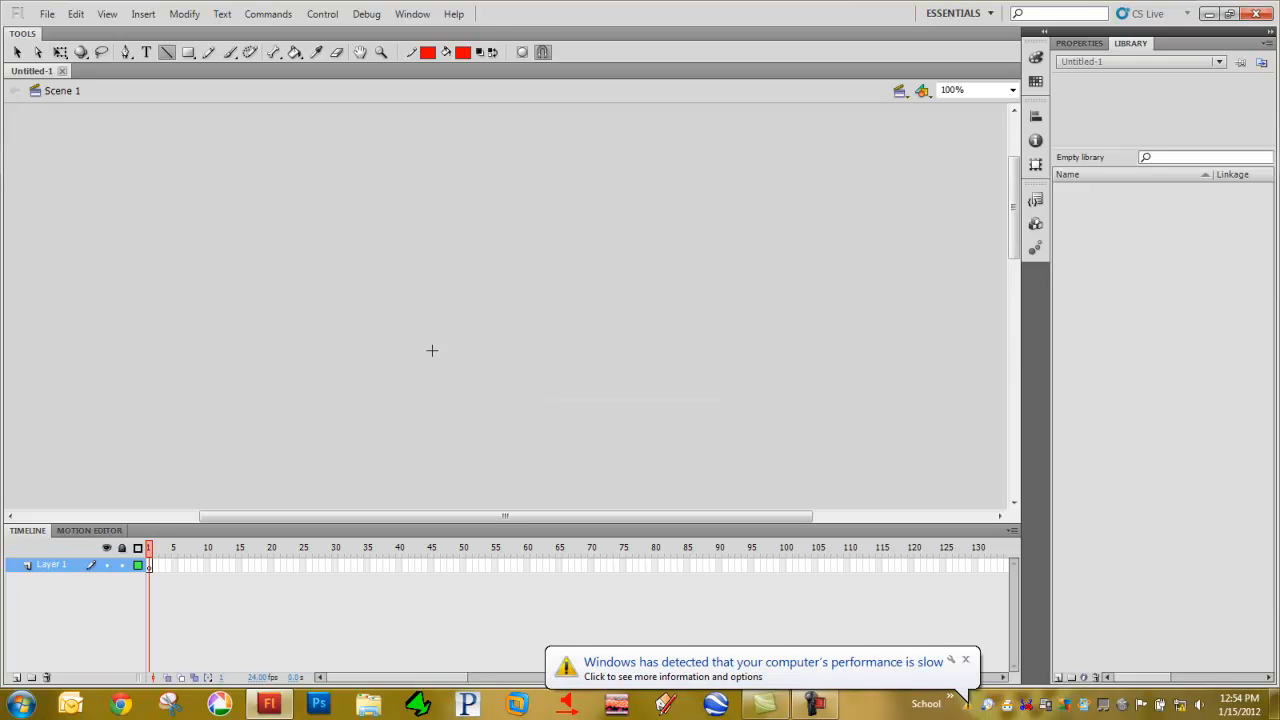
{"action": "left_click", "coordinate": [965, 659]}
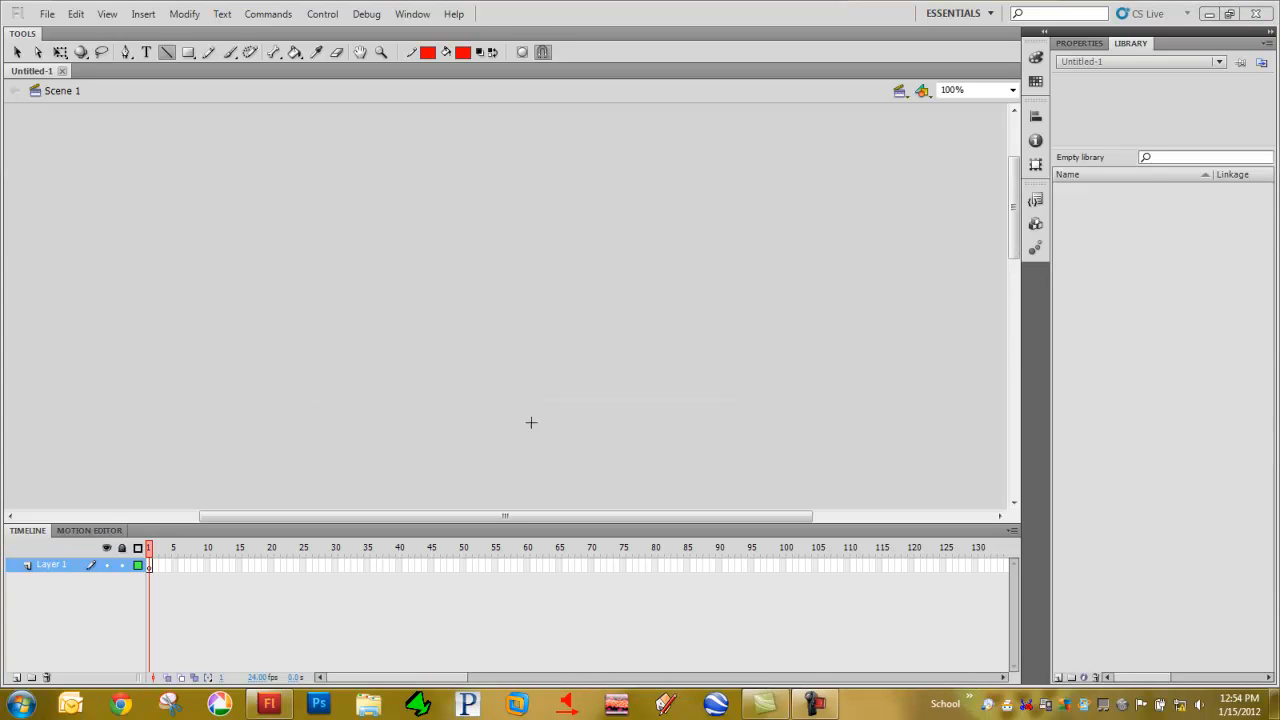
{"action": "left_click_drag", "start_coordinate": [1012, 216], "coordinate": [1012, 312]}
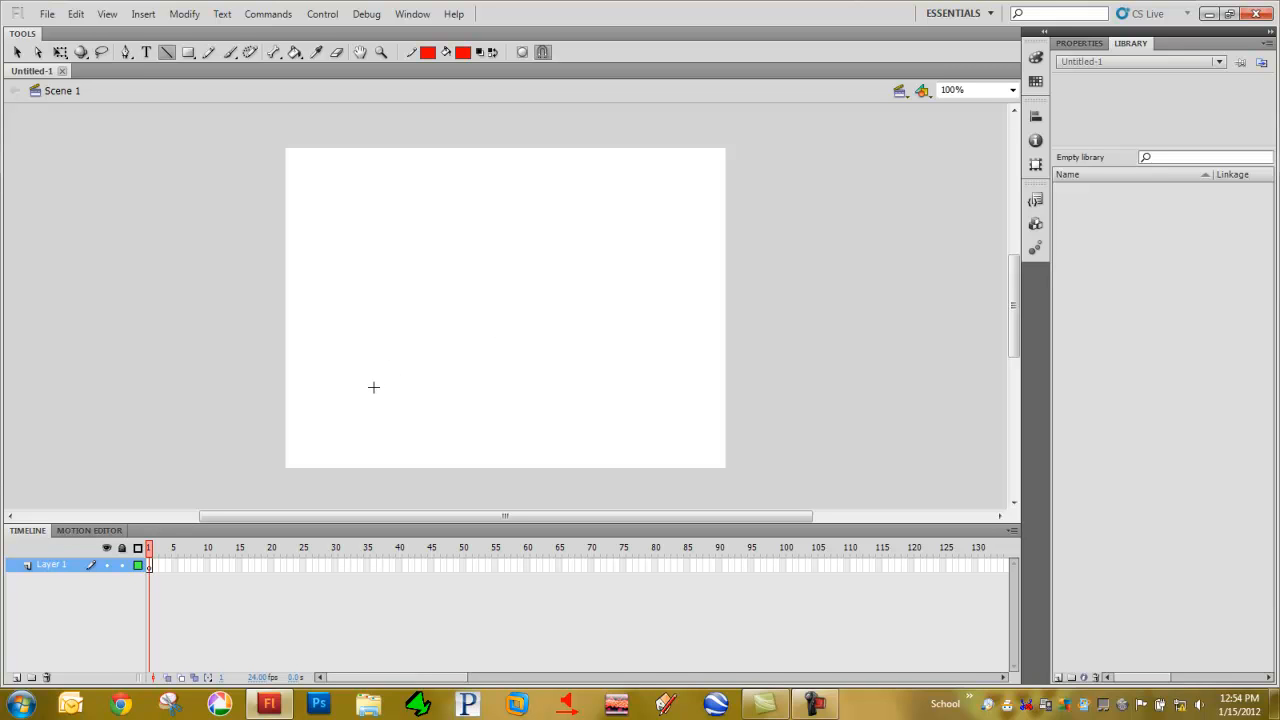
{"action": "left_click_drag", "start_coordinate": [382, 377], "coordinate": [500, 207]}
Bend the red line into a curve and move its upper endpoint down beside the lower one to form a narrow arch
{"action": "left_click", "coordinate": [18, 53]}
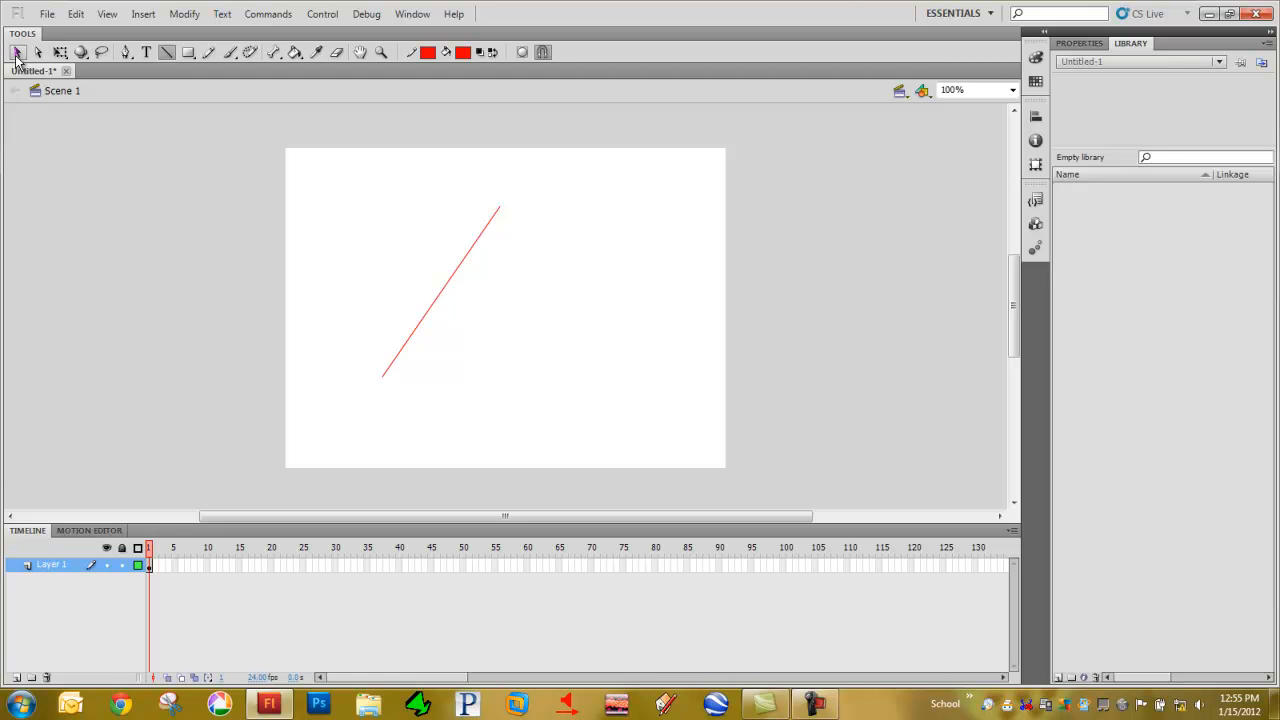
{"action": "left_click", "coordinate": [16, 55]}
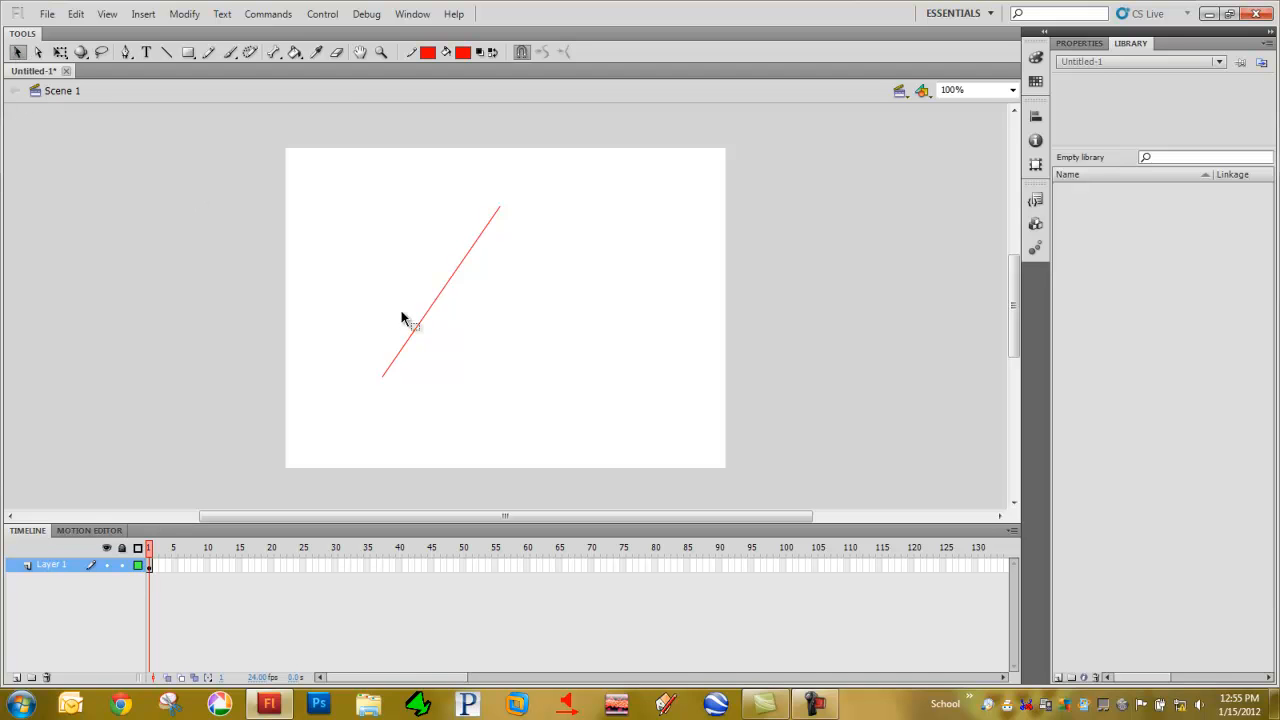
{"action": "left_click_drag", "start_coordinate": [441, 300], "coordinate": [402, 253]}
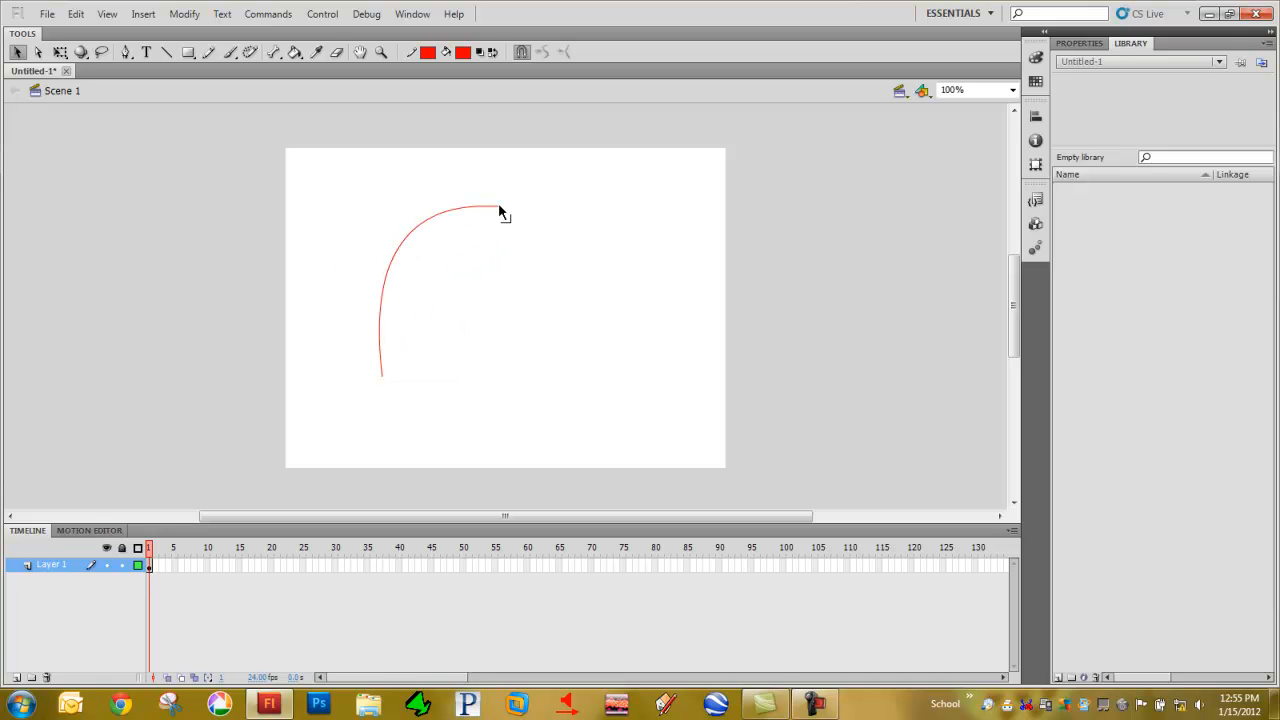
{"action": "left_click_drag", "start_coordinate": [500, 208], "coordinate": [420, 369]}
{"action": "left_click", "coordinate": [407, 332]}
{"action": "left_click", "coordinate": [437, 369]}
{"action": "left_click", "coordinate": [421, 372]}
{"action": "left_click", "coordinate": [394, 349]}
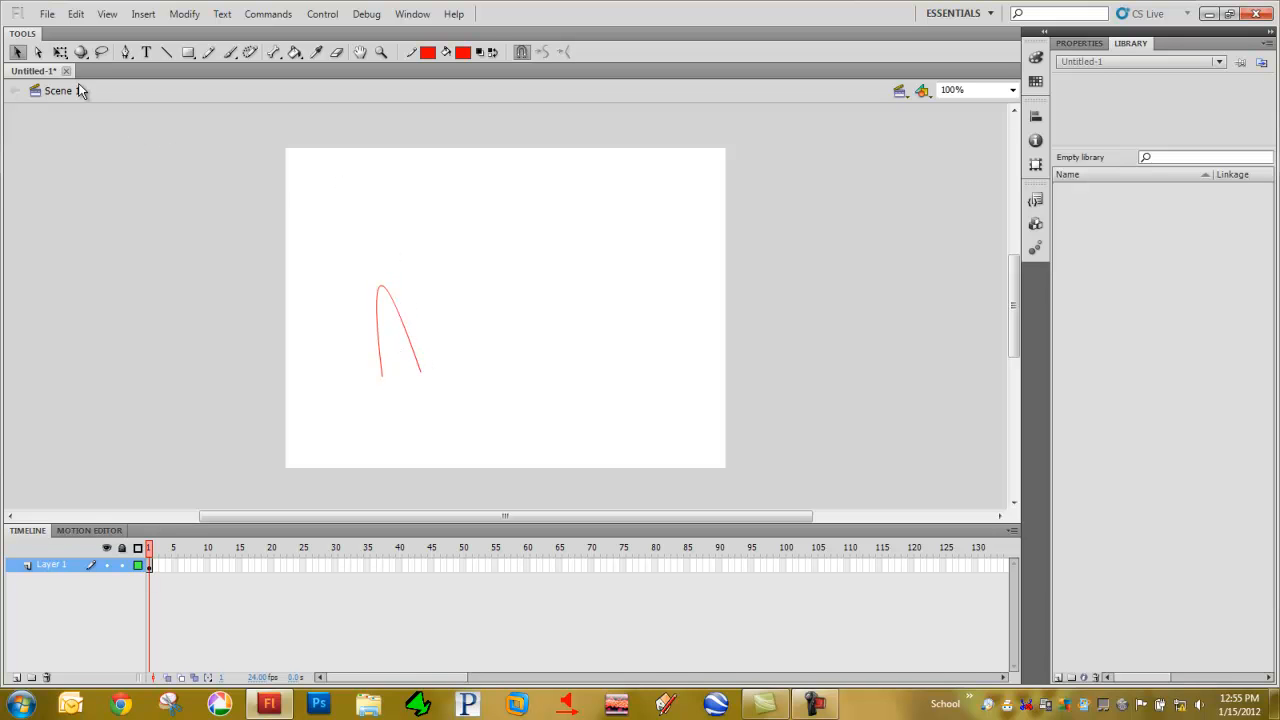
Reshape the arch by pulling its right endpoint's curve handle up and to the right and bending its right side outward
{"action": "left_click", "coordinate": [38, 52]}
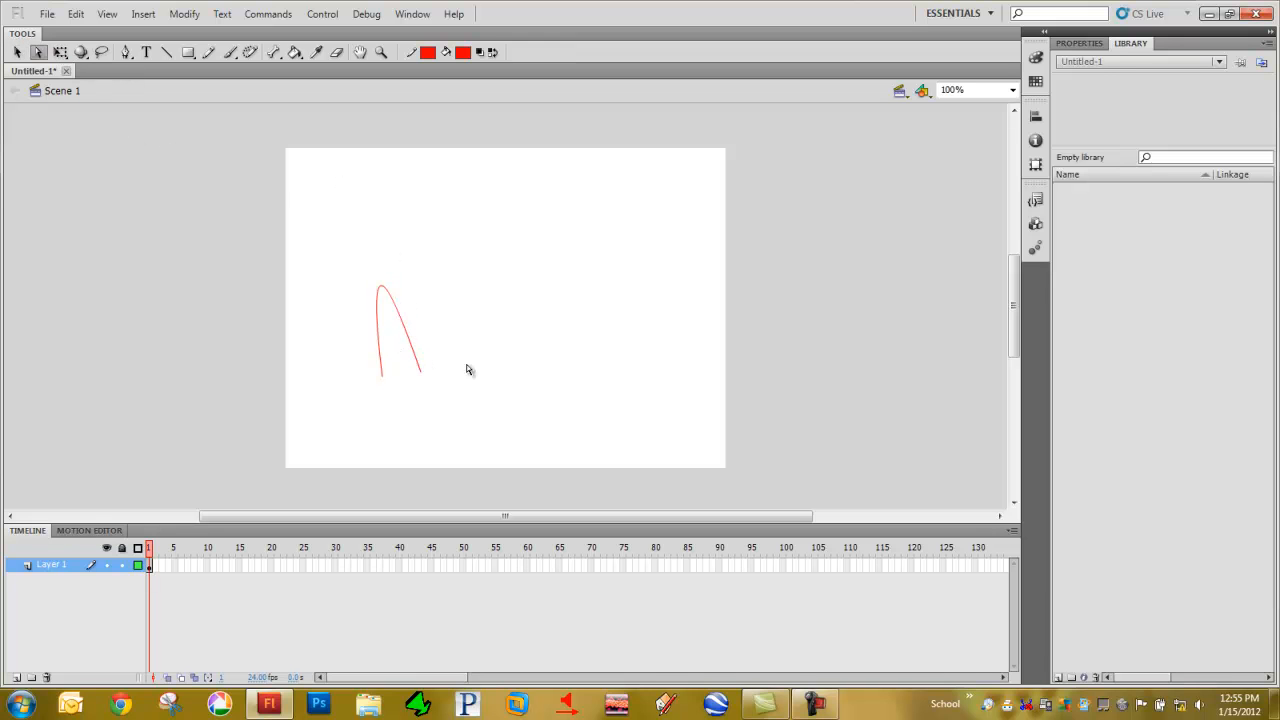
{"action": "left_click", "coordinate": [408, 334]}
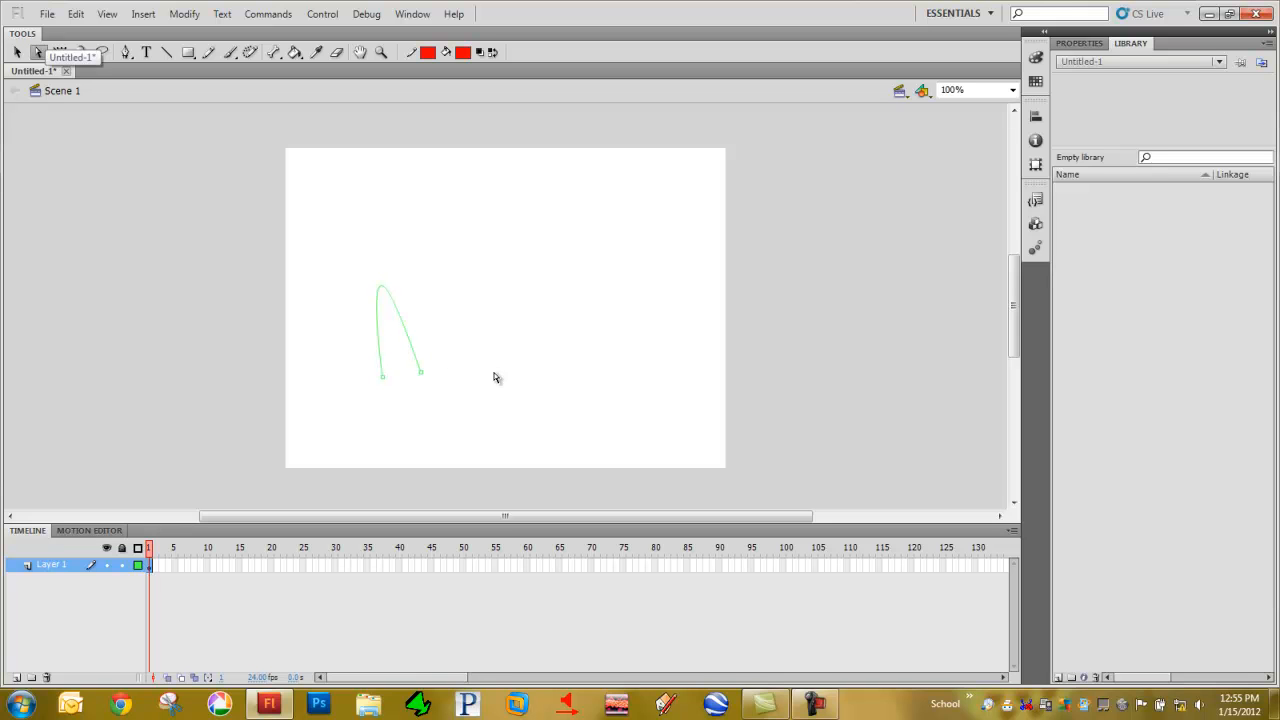
{"action": "left_click", "coordinate": [421, 375]}
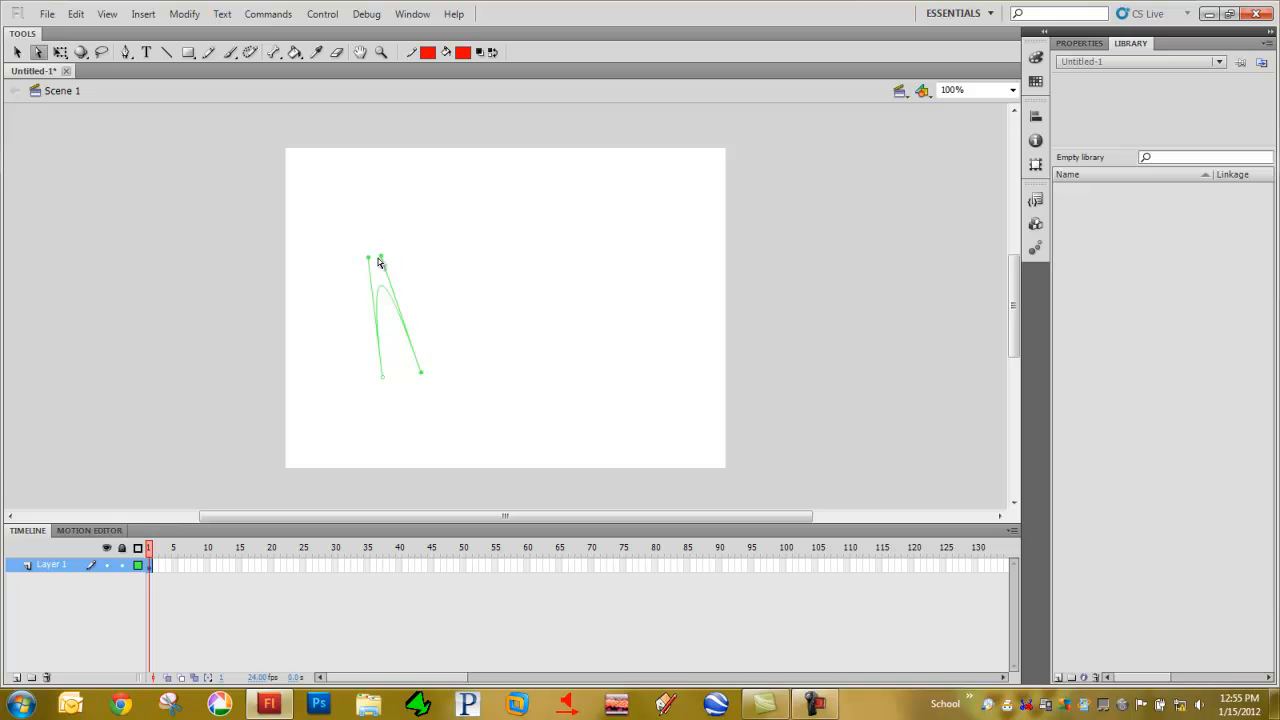
{"action": "left_click_drag", "start_coordinate": [381, 260], "coordinate": [419, 243]}
{"action": "left_click", "coordinate": [17, 52]}
{"action": "mouse_move", "coordinate": [418, 340]}
{"action": "left_mouse_down"}
{"action": "mouse_move", "coordinate": [463, 309]}
{"action": "mouse_move", "coordinate": [466, 320]}
{"action": "mouse_move", "coordinate": [477, 297]}
{"action": "mouse_move", "coordinate": [470, 308]}
{"action": "left_mouse_up"}
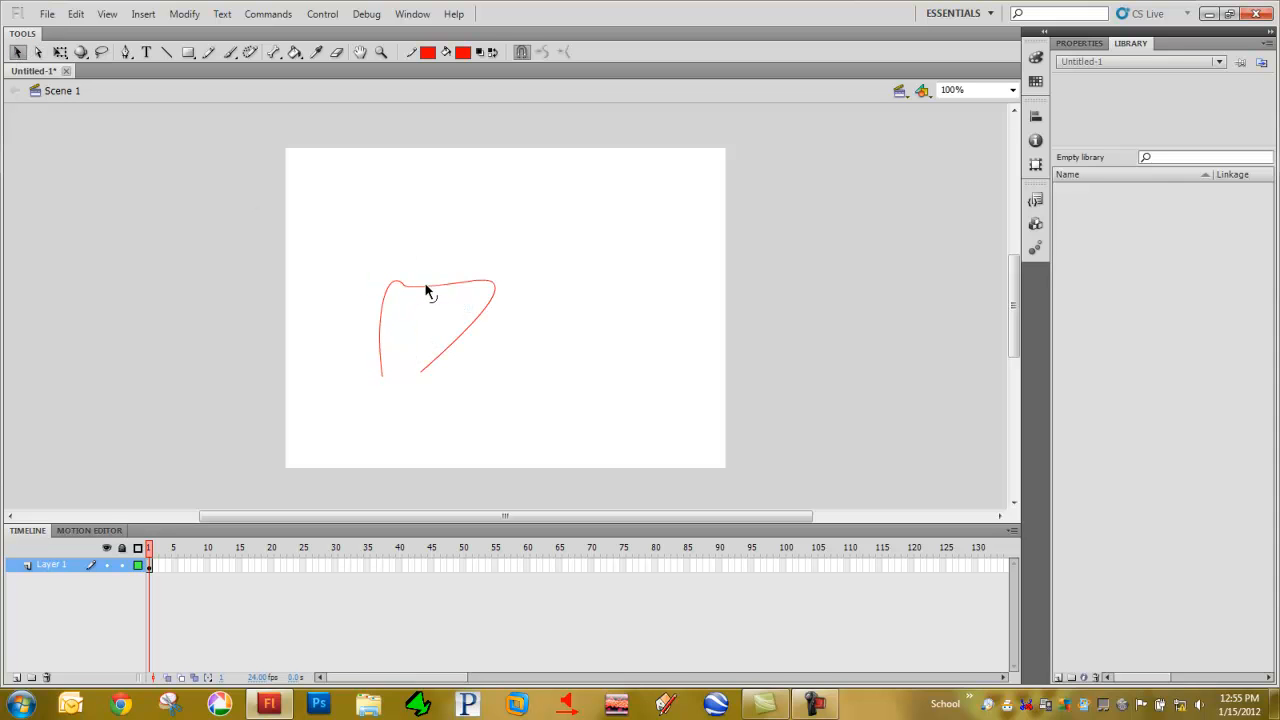
Move the anchor points at the curve's upper left outward with the Subselection tool to form a pointed corner and a wider left side
{"action": "left_click", "coordinate": [411, 287]}
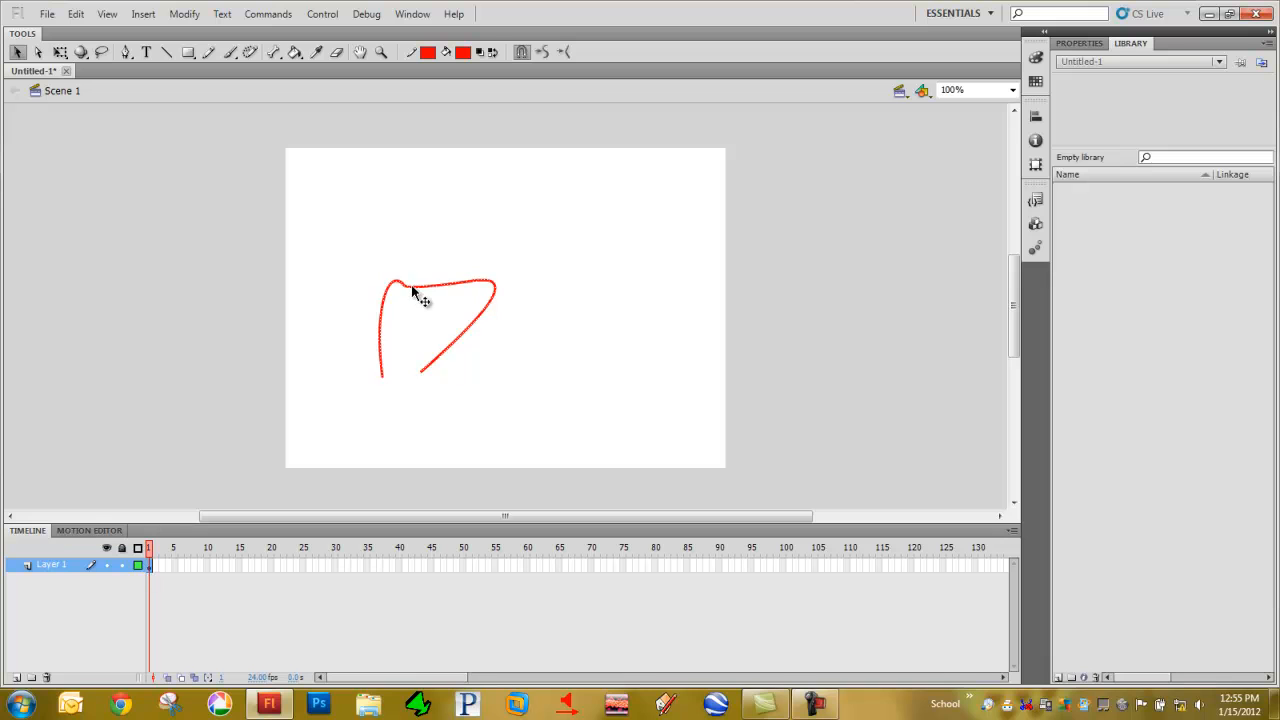
{"action": "left_click", "coordinate": [419, 269]}
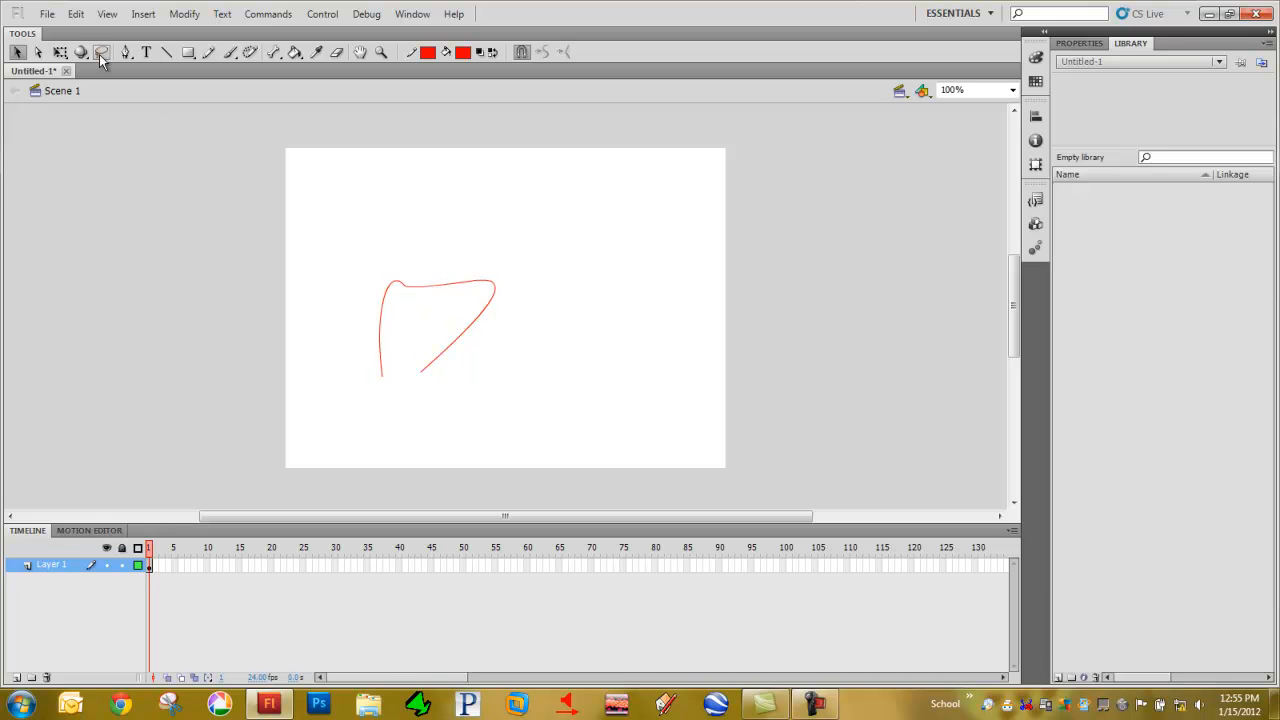
{"action": "left_click", "coordinate": [40, 53]}
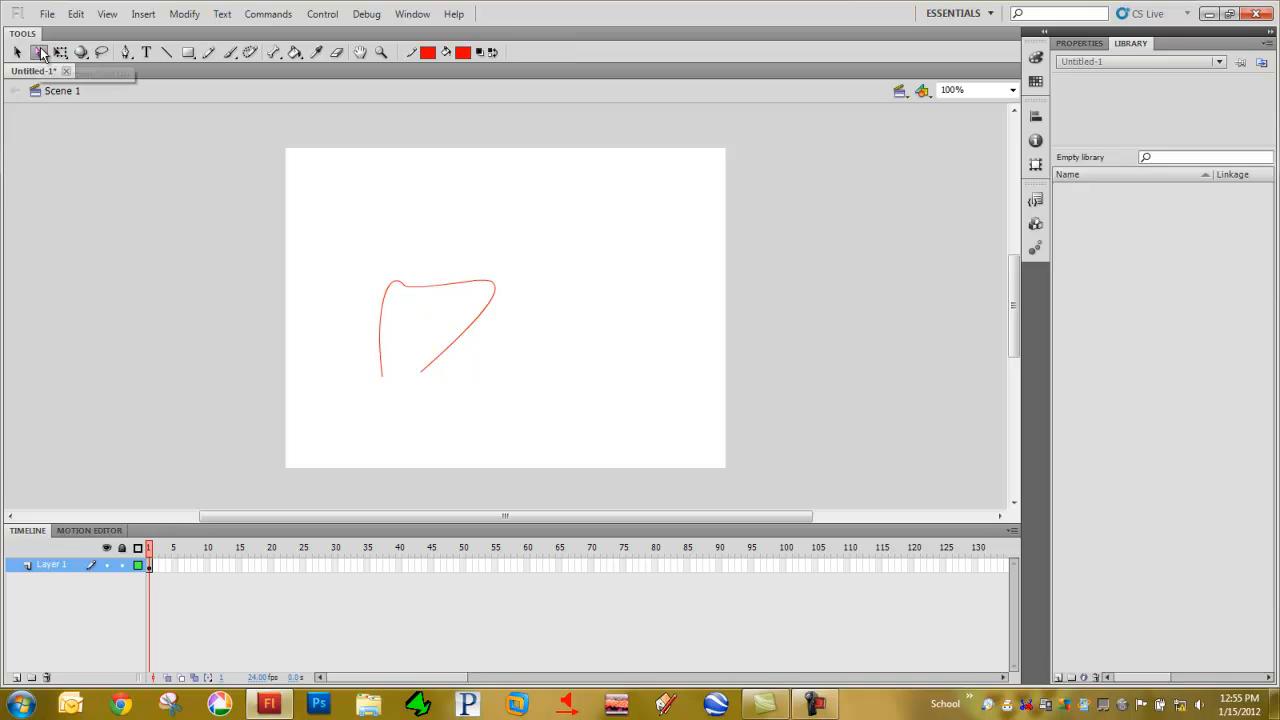
{"action": "left_click", "coordinate": [458, 286]}
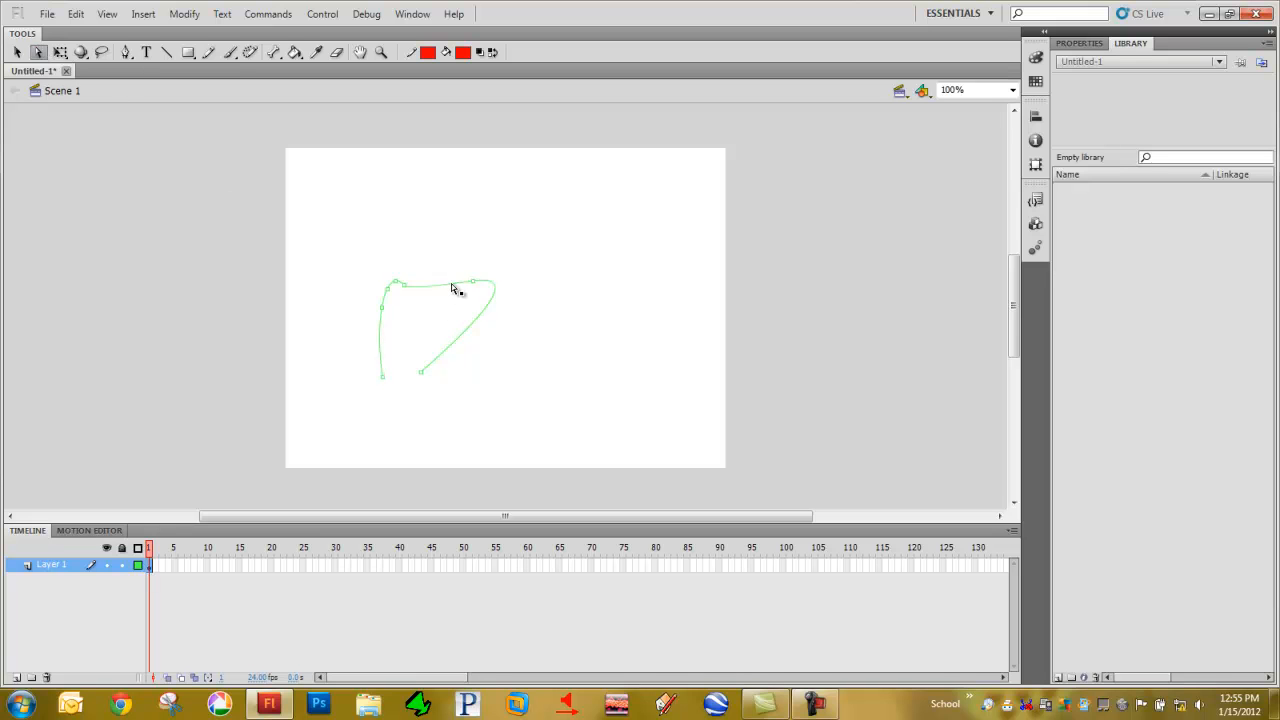
{"action": "left_click", "coordinate": [393, 283]}
{"action": "left_click_drag", "start_coordinate": [388, 285], "coordinate": [362, 322]}
{"action": "left_click", "coordinate": [469, 265]}
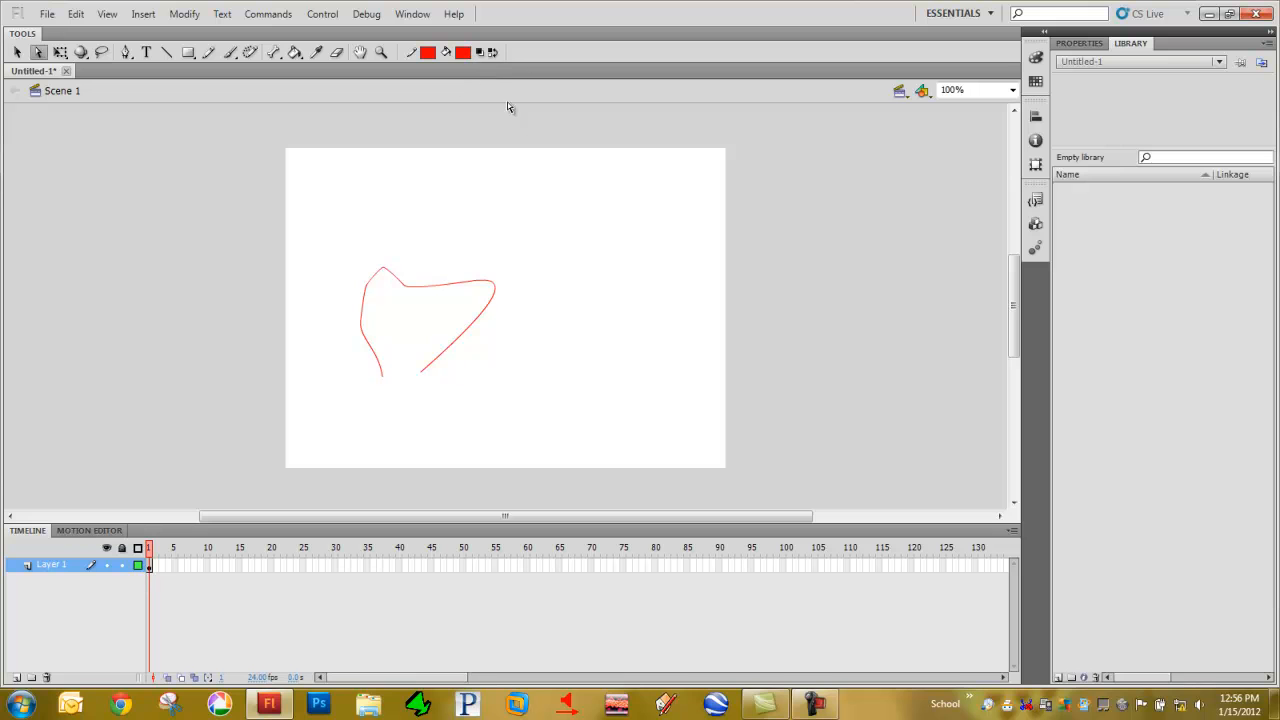
Set the fill color to gray and draw a red-outlined rectangle in the upper right of the stage
{"action": "left_click", "coordinate": [462, 53]}
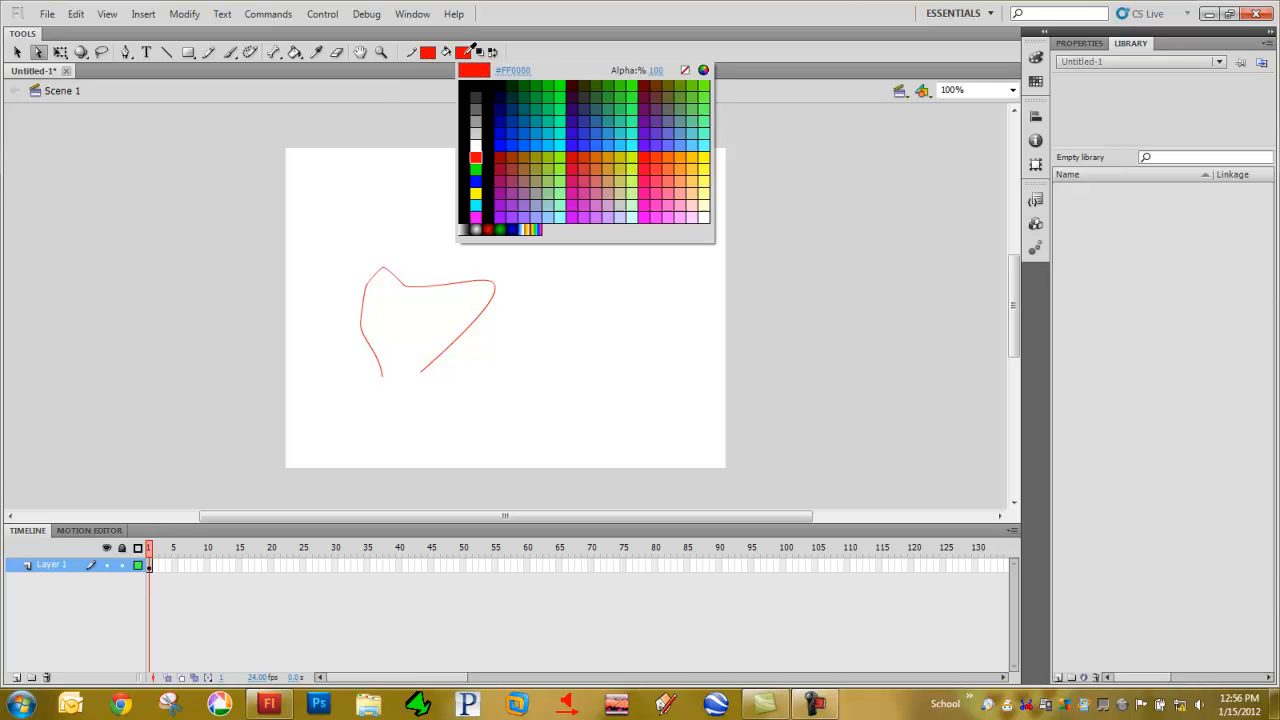
{"action": "left_click", "coordinate": [482, 112]}
{"action": "left_click", "coordinate": [187, 52]}
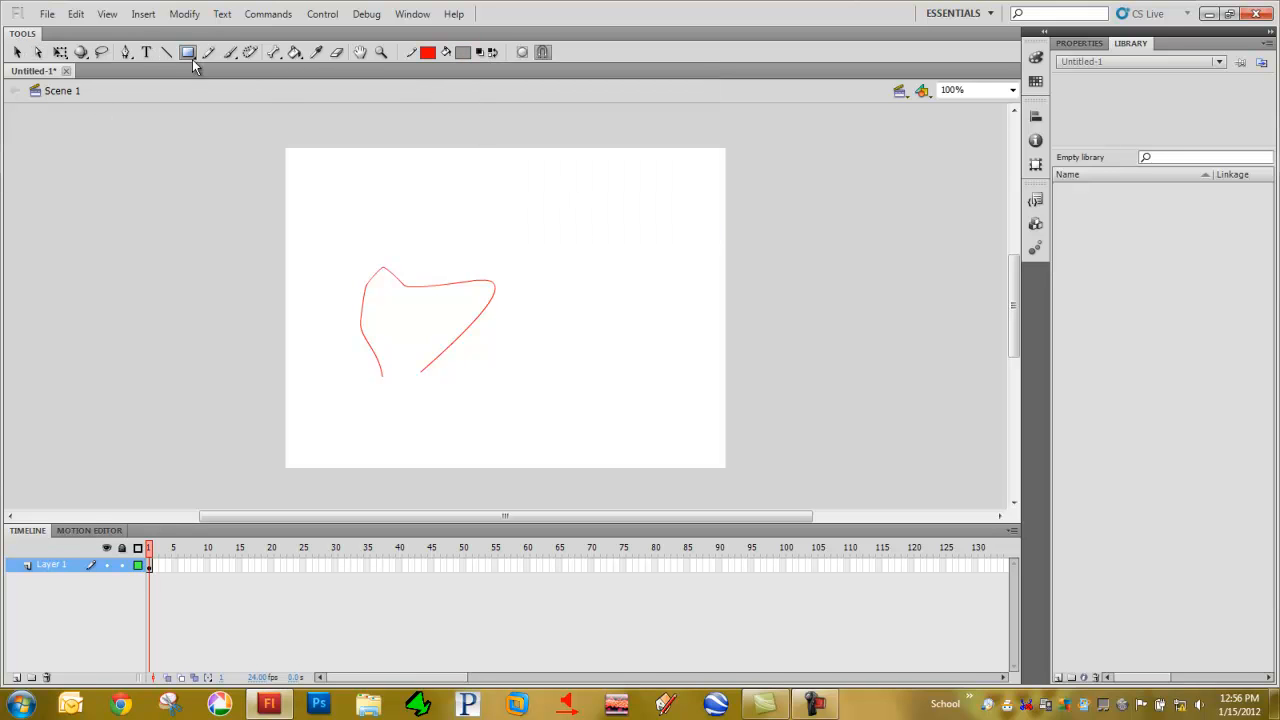
{"action": "left_click_drag", "start_coordinate": [502, 170], "coordinate": [681, 263]}
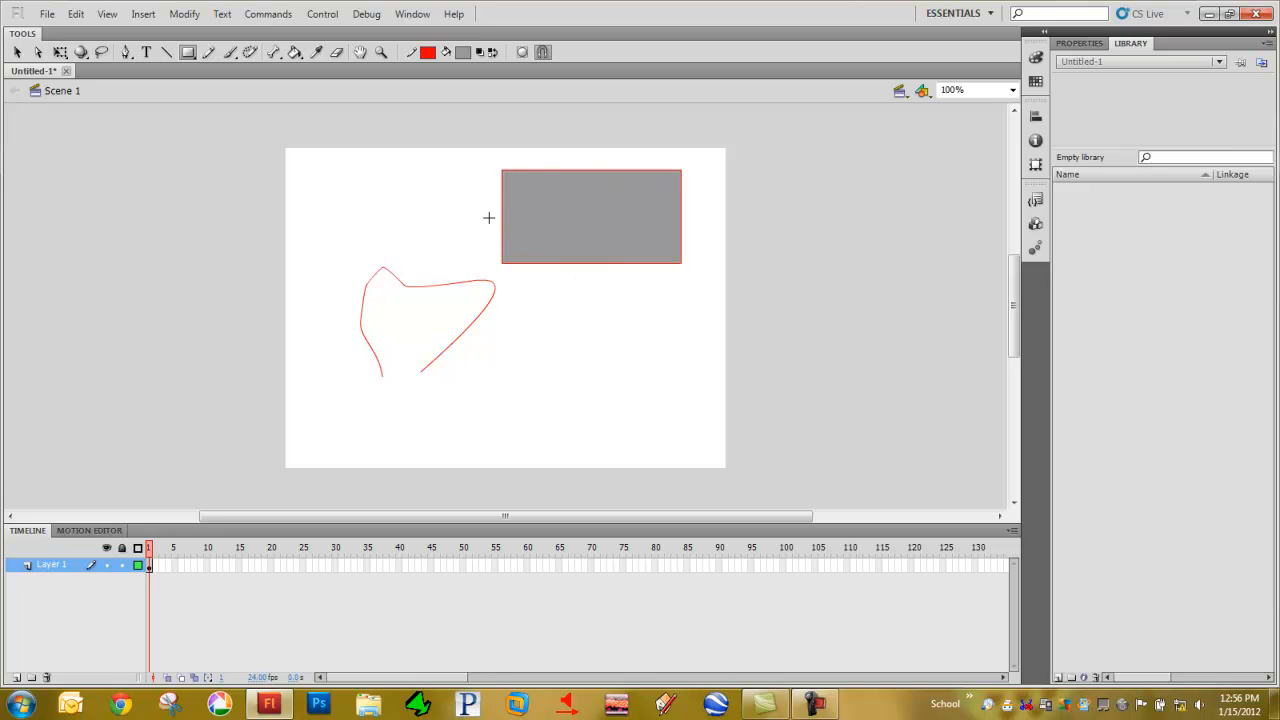
Delete the rectangle's gray fill and undo the deletion
{"action": "key", "text": "v"}
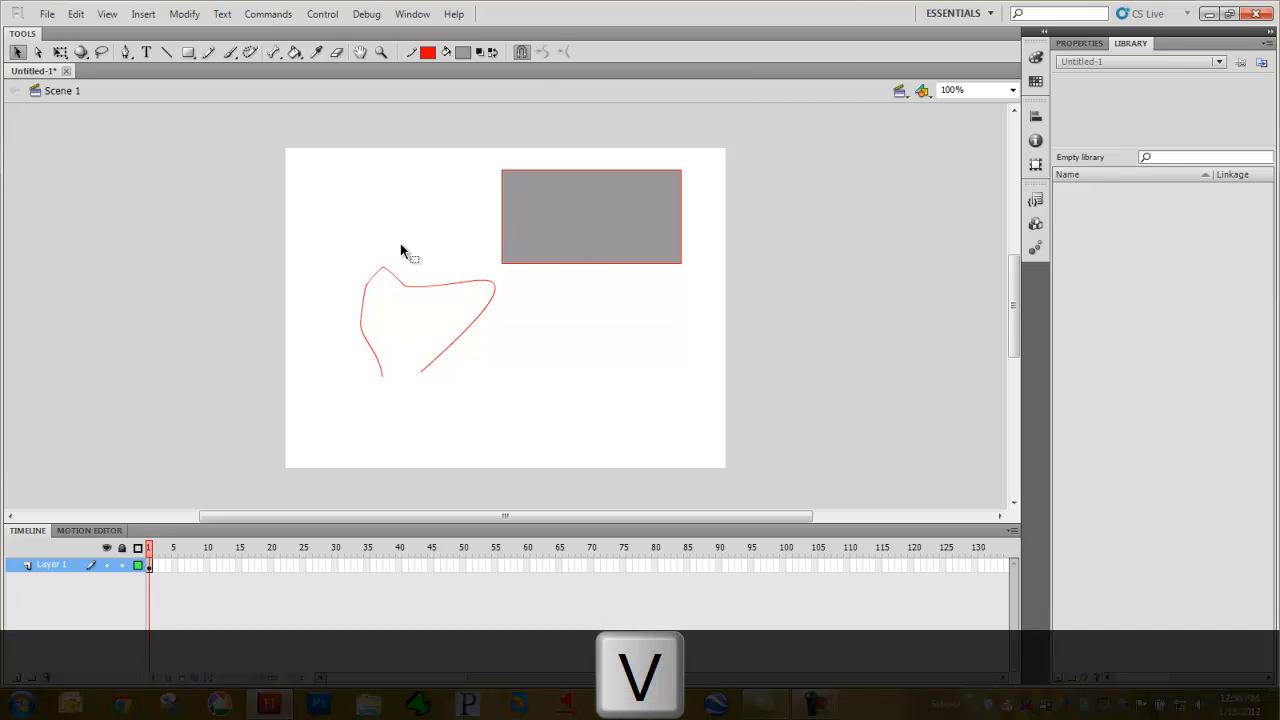
{"action": "left_click", "coordinate": [562, 214]}
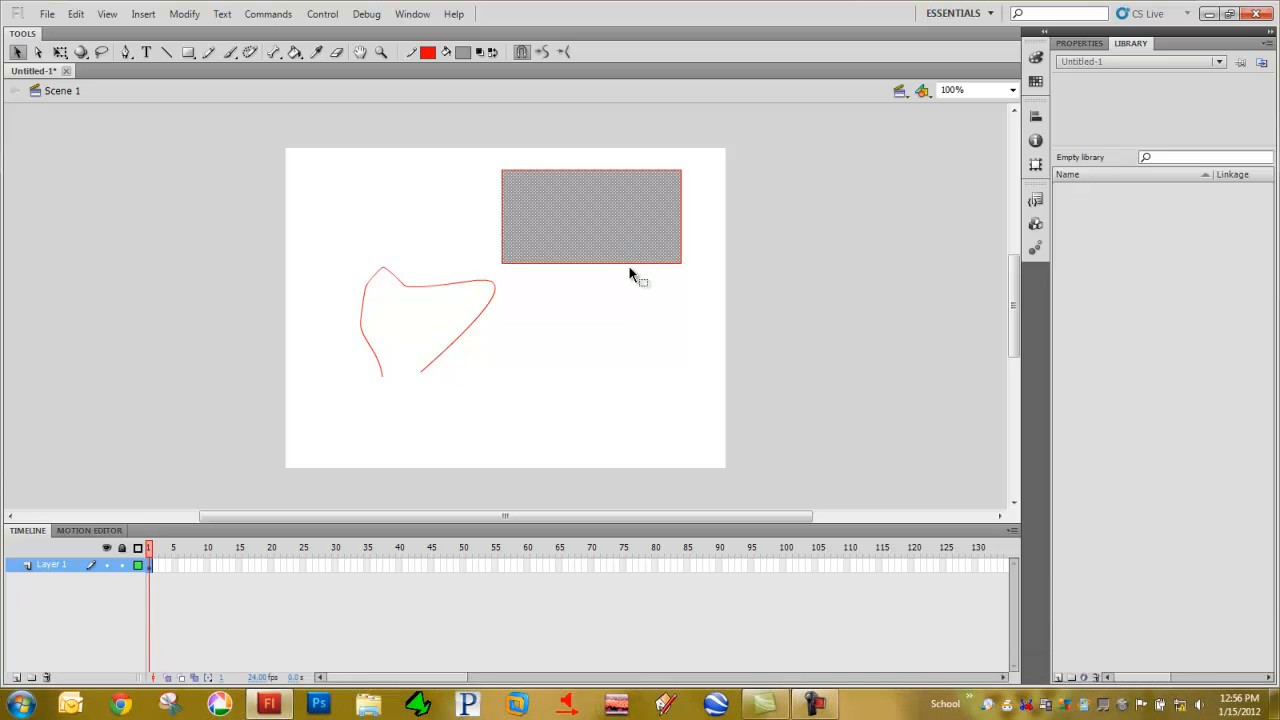
{"action": "key", "text": "Delete"}
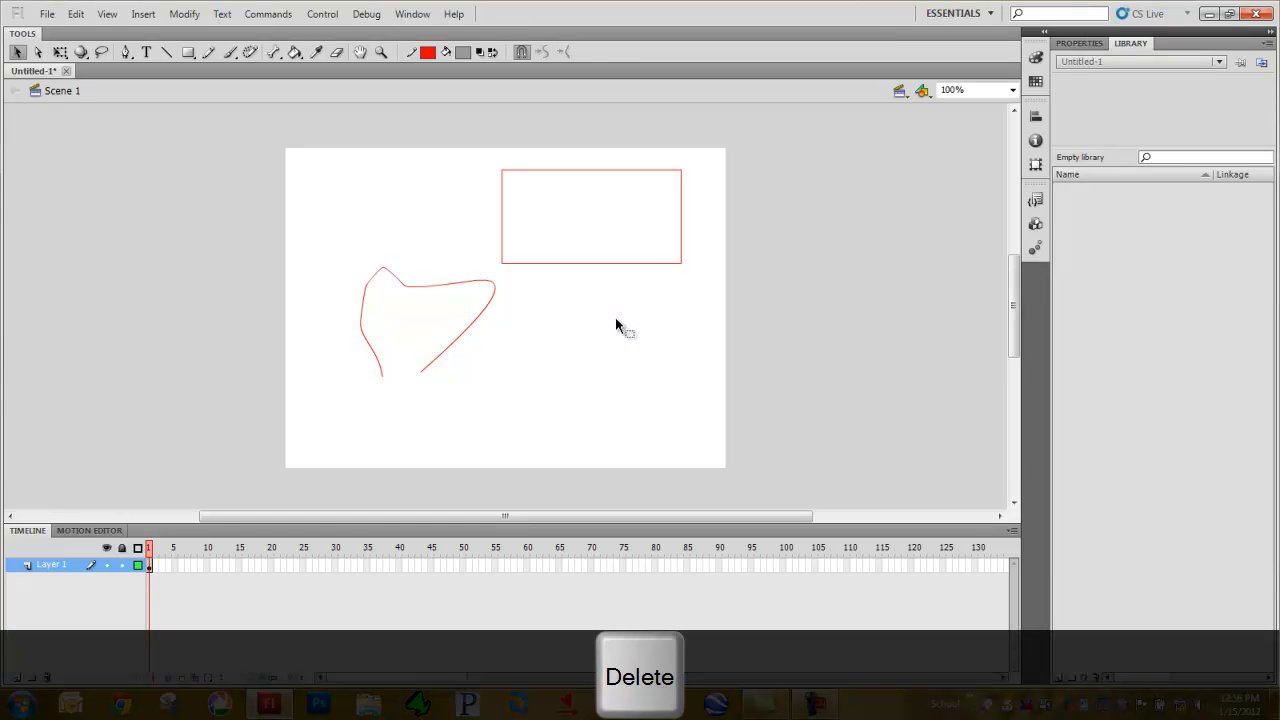
{"action": "key", "text": "ctrl+z"}
{"action": "left_click", "coordinate": [607, 312]}
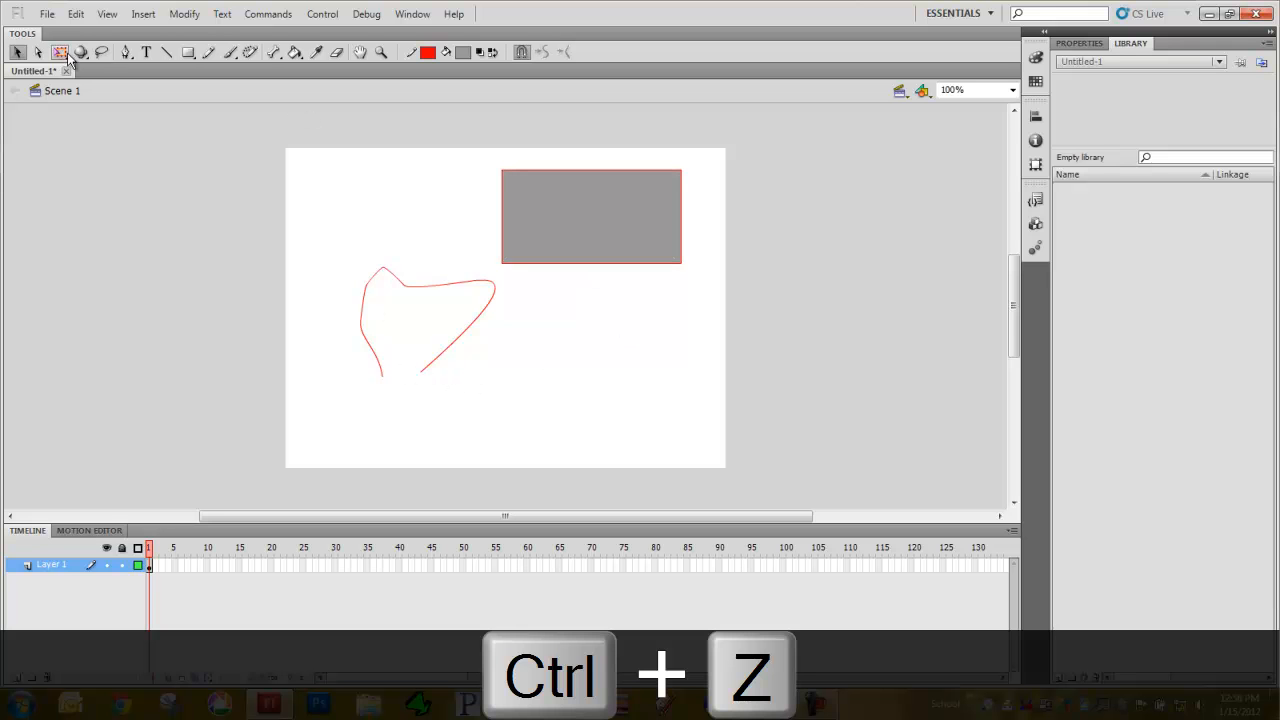
Close the gap at the bottom of the freeform outline with a line and fill the shape with gray
{"action": "left_click", "coordinate": [168, 53]}
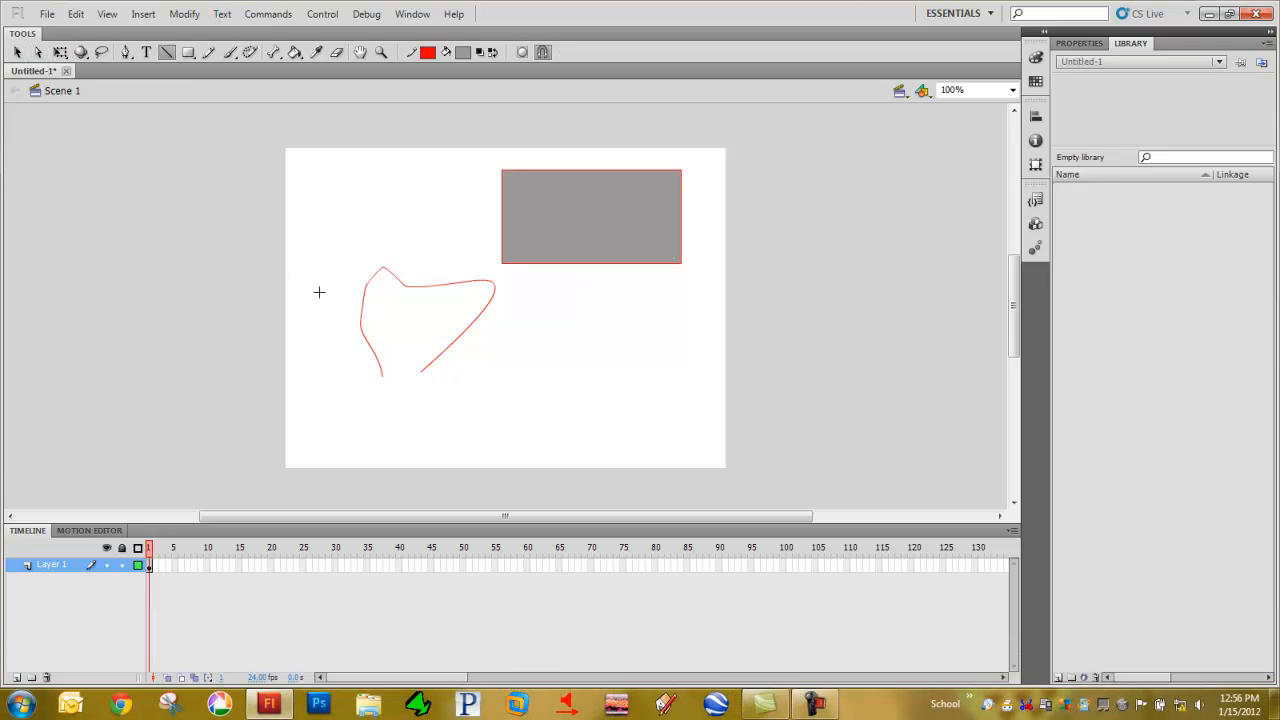
{"action": "left_click_drag", "start_coordinate": [385, 376], "coordinate": [421, 371]}
{"action": "key", "text": "k"}
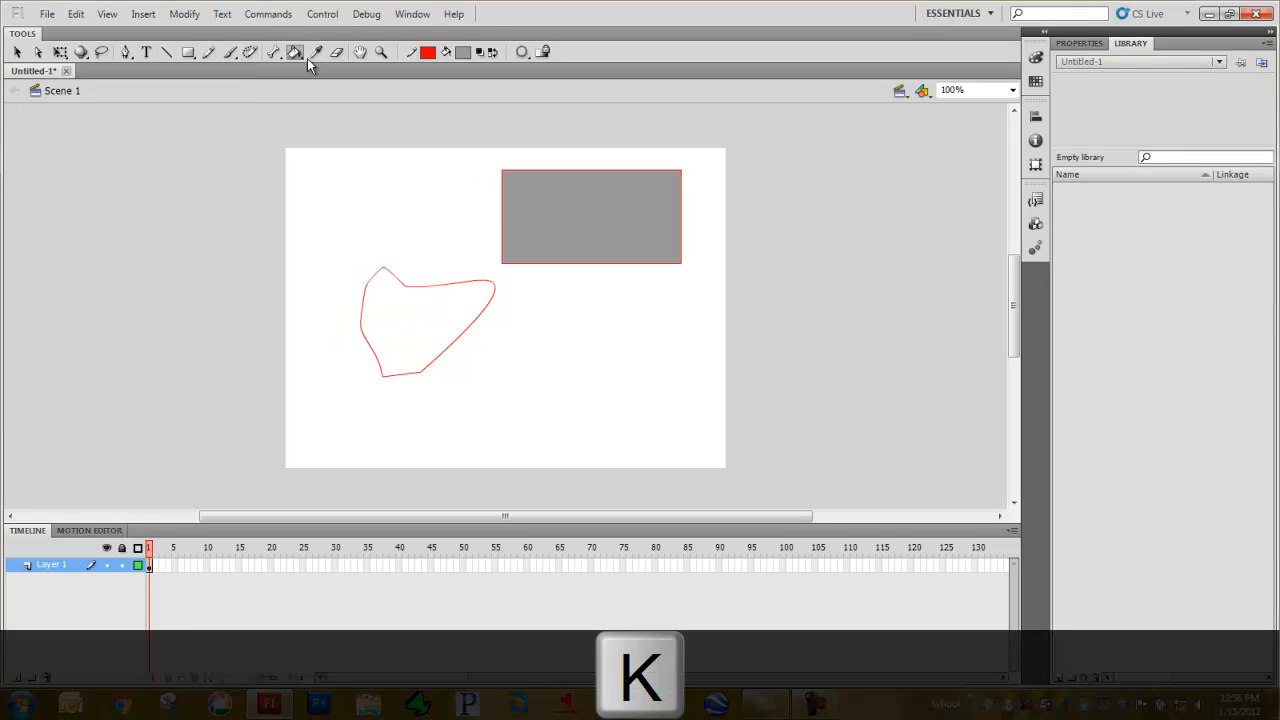
{"action": "left_click", "coordinate": [424, 288]}
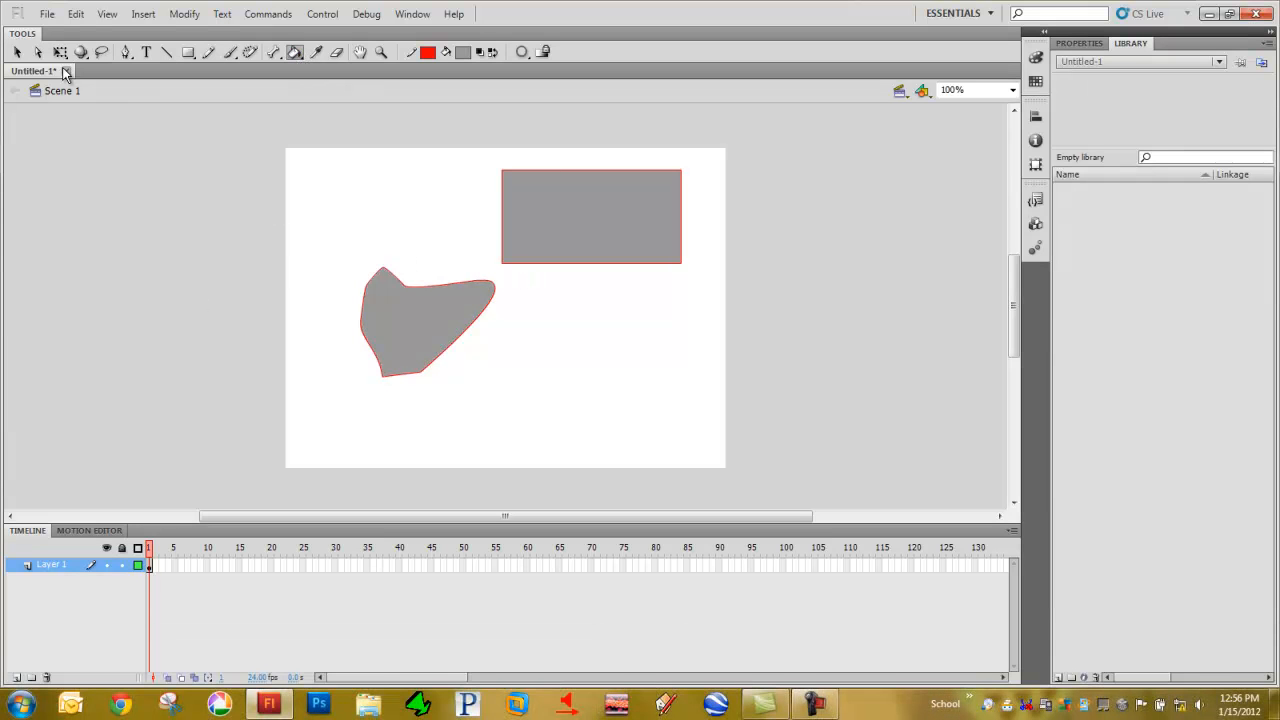
Pull the filled shape's top corner upward and bend its lower-right edge outward with the Selection tool
{"action": "left_click", "coordinate": [16, 54]}
{"action": "left_click_drag", "start_coordinate": [404, 284], "coordinate": [423, 263]}
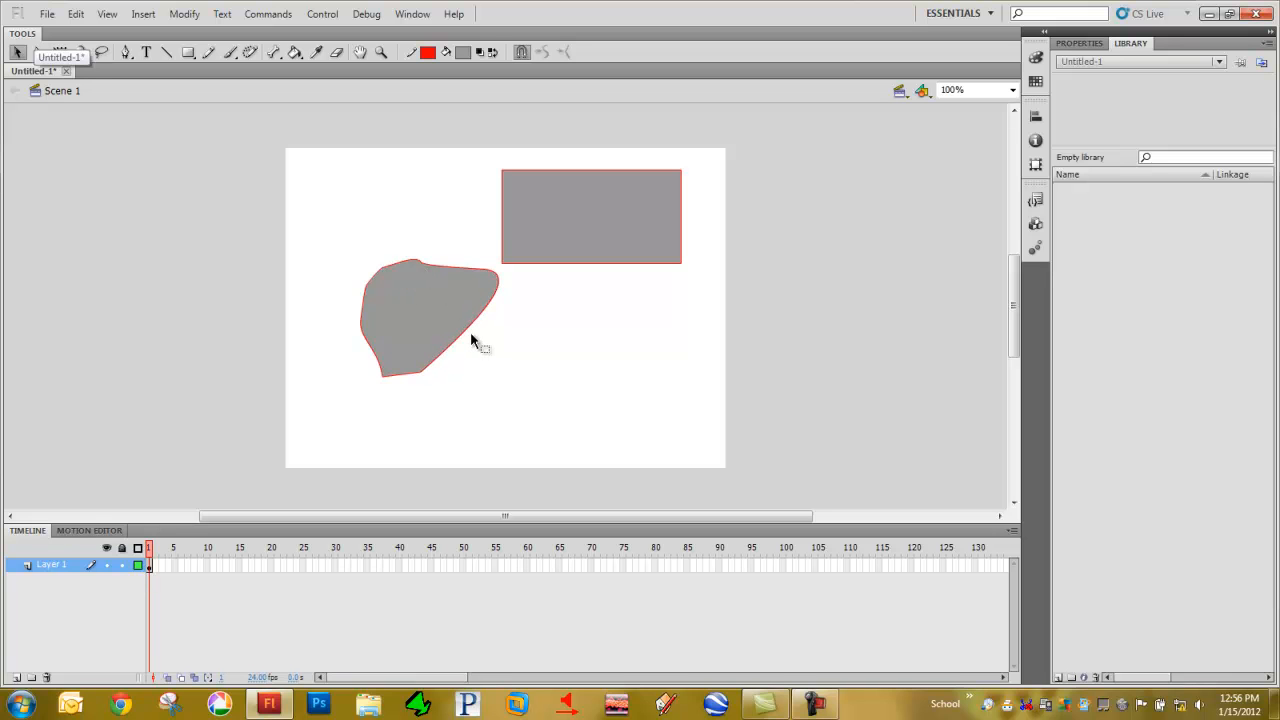
{"action": "left_click_drag", "start_coordinate": [479, 339], "coordinate": [479, 340]}
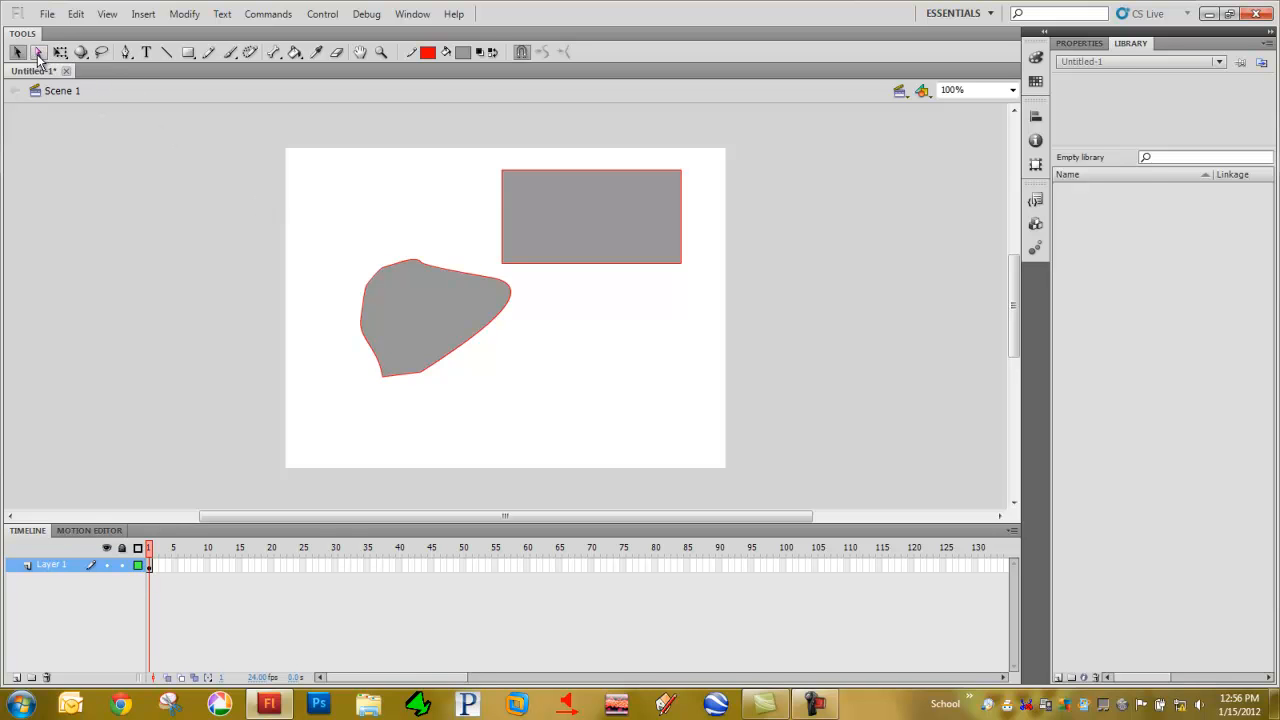
Select the freeform shape's upper-left anchor points with the Subselection tool and nudge them downward and sideways
{"action": "left_click", "coordinate": [38, 53]}
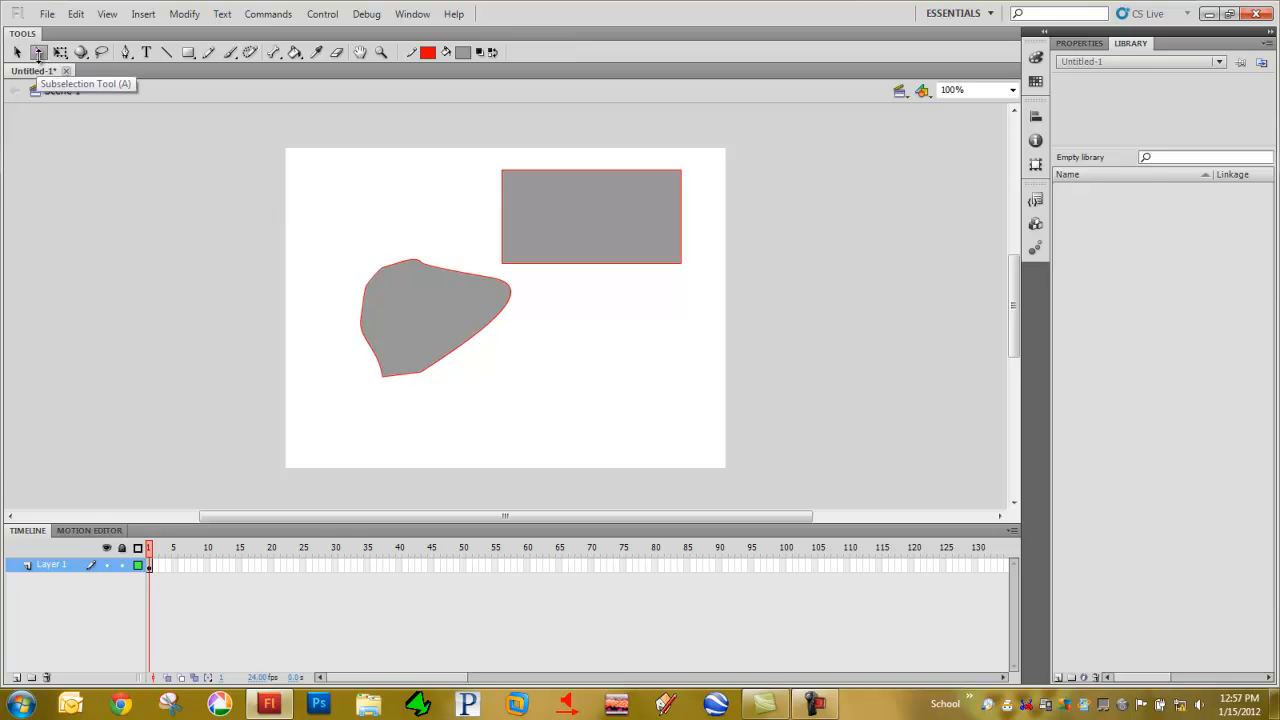
{"action": "left_click", "coordinate": [382, 268]}
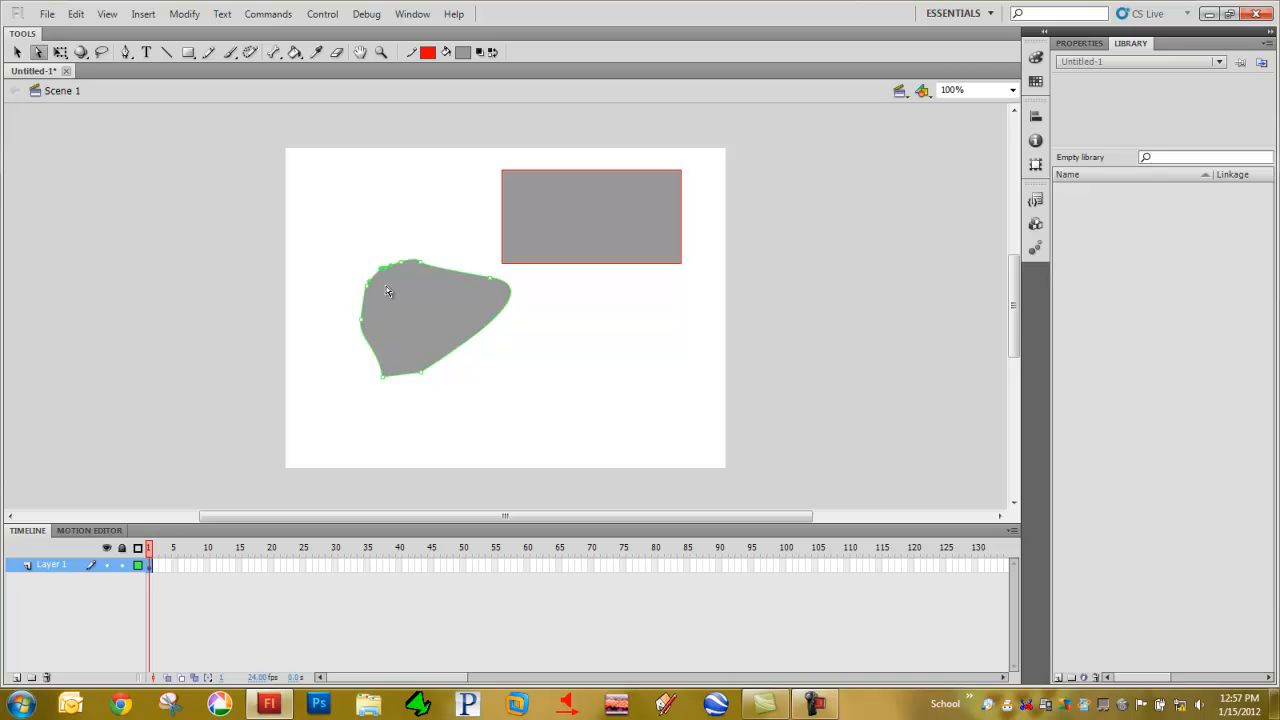
{"action": "left_click_drag", "start_coordinate": [317, 214], "coordinate": [436, 298]}
{"action": "key", "text": "Down"}
{"action": "key", "text": "Down"}
{"action": "key", "text": "Down"}
{"action": "key", "text": "Down"}
{"action": "key", "text": "Down"}
{"action": "key", "text": "Down"}
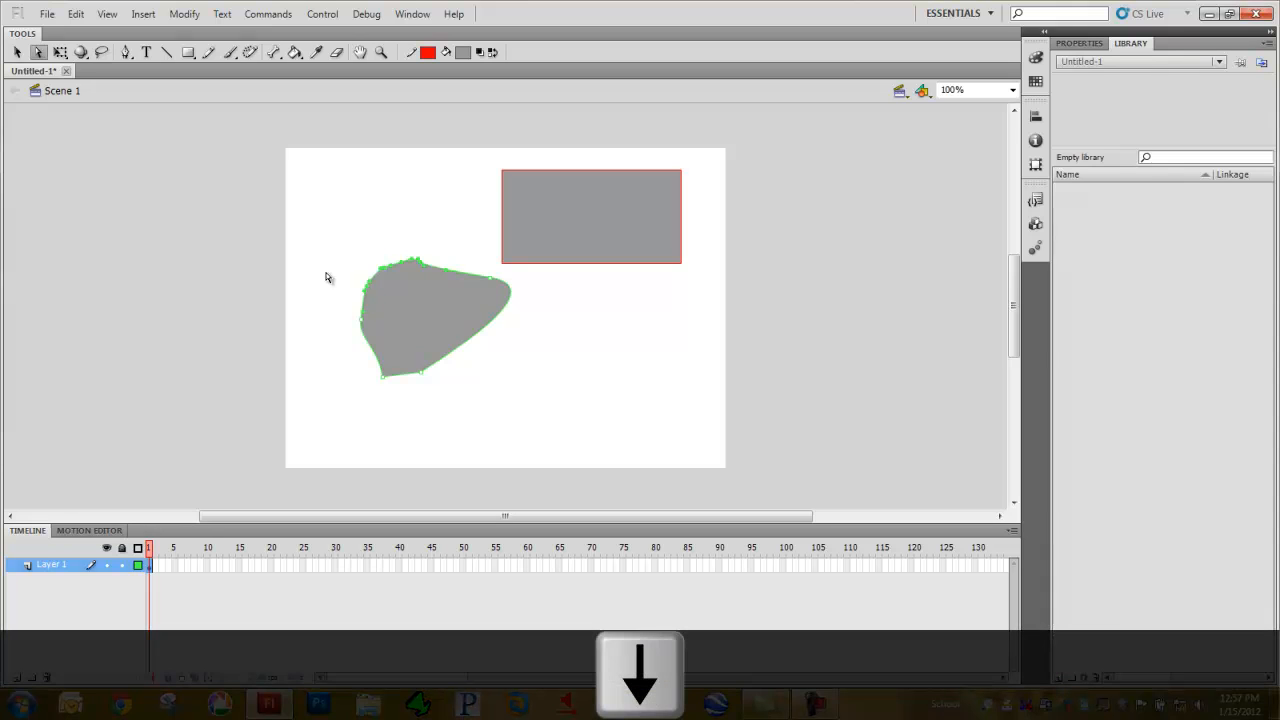
{"action": "key", "text": "Down"}
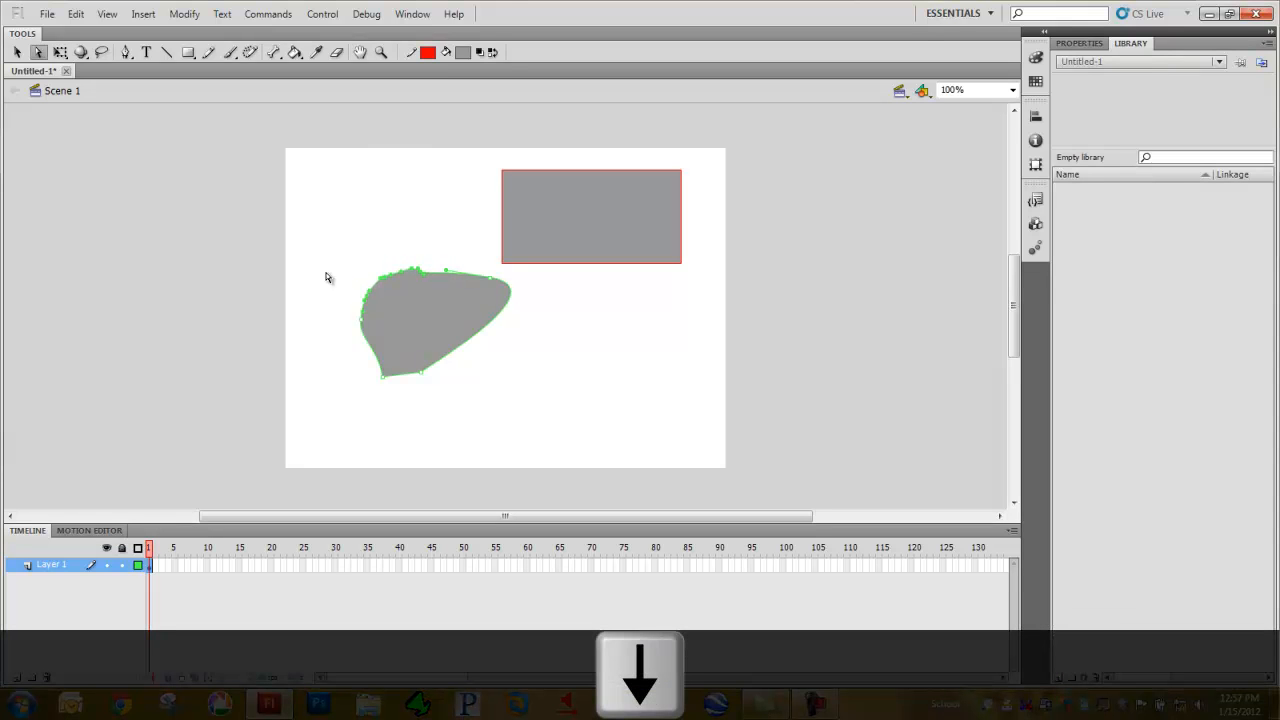
{"action": "key", "text": "Right"}
{"action": "key", "text": "Left"}
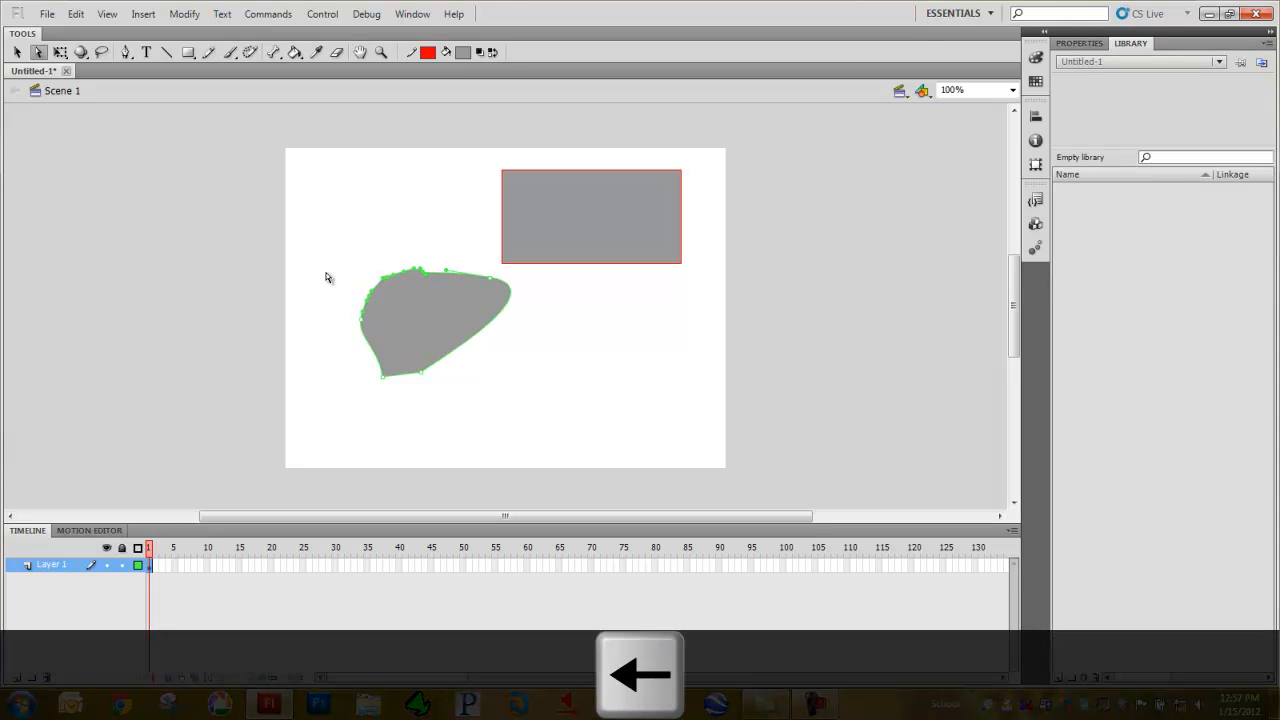
Select the freeform shape's bottom anchor points with the Subselection tool and nudge them upward and slightly to the right
{"action": "left_click", "coordinate": [348, 365]}
{"action": "left_click_drag", "start_coordinate": [360, 400], "coordinate": [468, 364]}
{"action": "key", "text": "Up"}
{"action": "key", "text": "Up"}
{"action": "key", "text": "Up"}
{"action": "key", "text": "Up"}
{"action": "key", "text": "Up"}
{"action": "key", "text": "Up"}
{"action": "key", "text": "Up"}
{"action": "key", "text": "Up"}
{"action": "key", "text": "Up"}
{"action": "key", "text": "Up"}
{"action": "key", "text": "Up"}
{"action": "key", "text": "Up"}
{"action": "key", "text": "Up"}
{"action": "key", "text": "Up"}
{"action": "key", "text": "Up"}
{"action": "key", "text": "Up"}
{"action": "key", "text": "Up"}
{"action": "key", "text": "Up"}
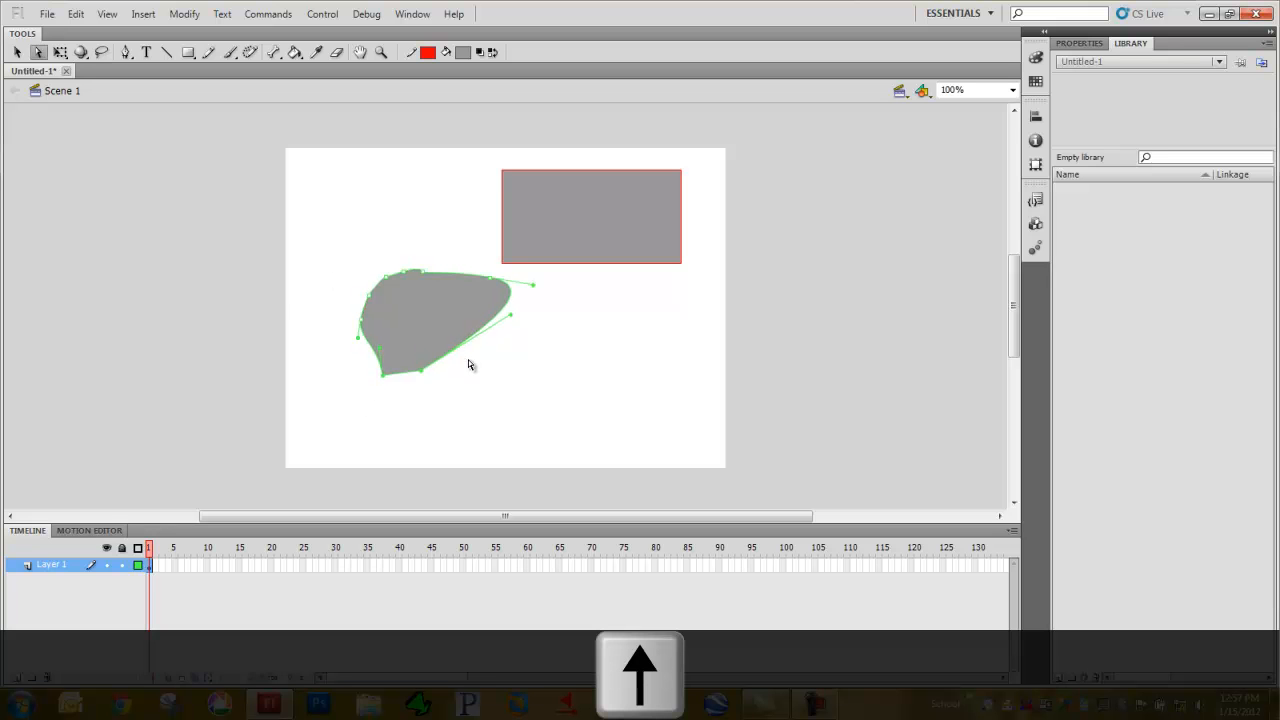
{"action": "key", "text": "Up"}
{"action": "key", "text": "Up"}
{"action": "key", "text": "Up"}
{"action": "key", "text": "Right"}
{"action": "key", "text": "Right"}
{"action": "key", "text": "Right"}
{"action": "key", "text": "Right"}
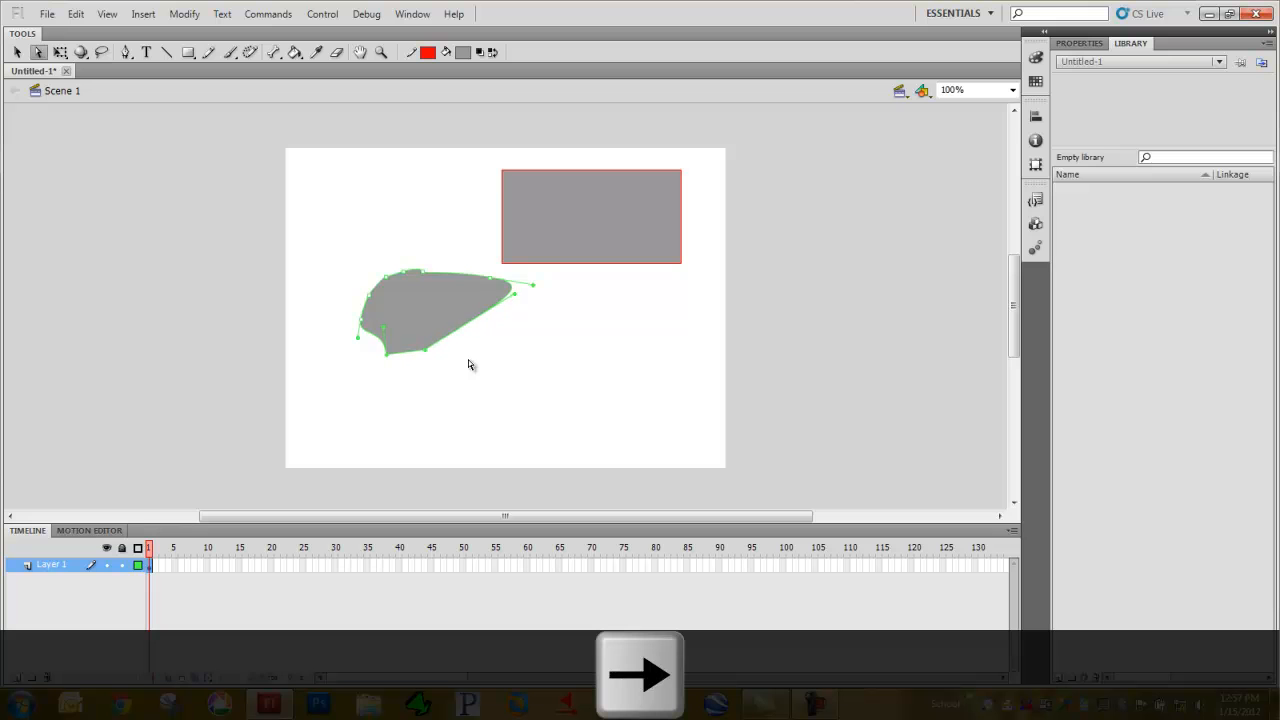
Bend the freeform shape's lower-right edge outward with the Selection tool
{"action": "left_click", "coordinate": [17, 52]}
{"action": "key", "text": "v"}
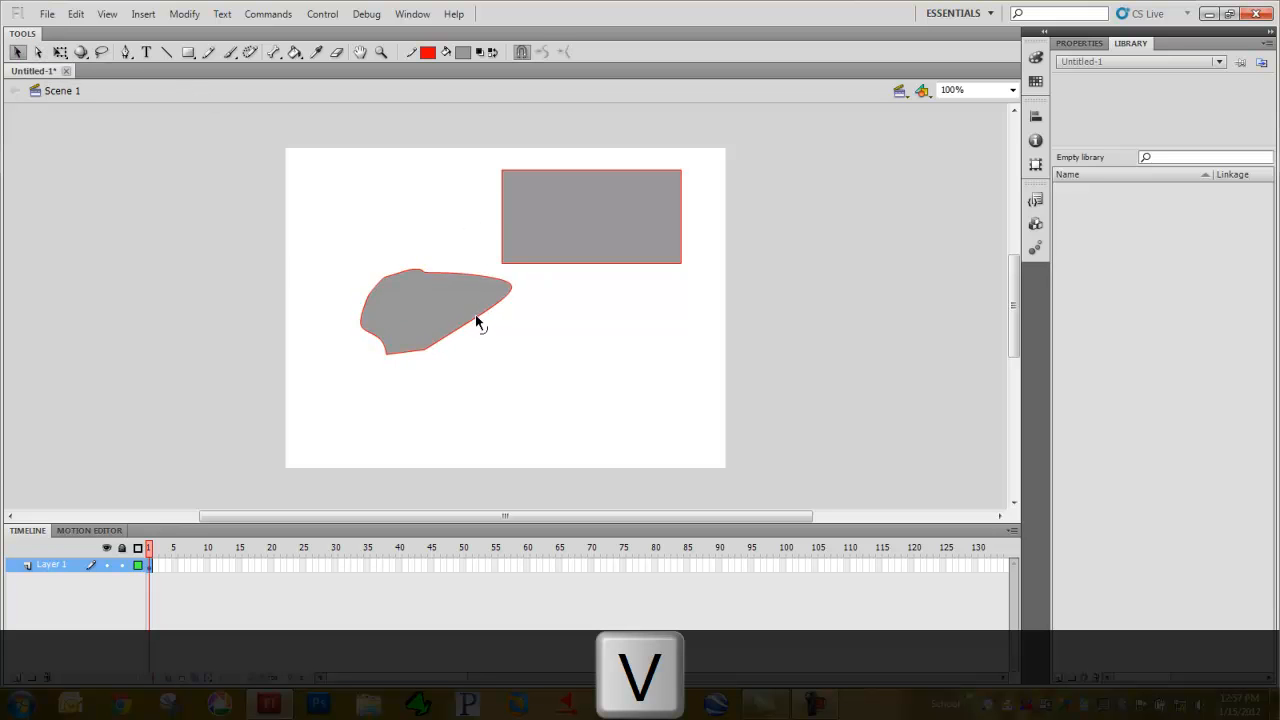
{"action": "left_click_drag", "start_coordinate": [477, 327], "coordinate": [512, 320]}
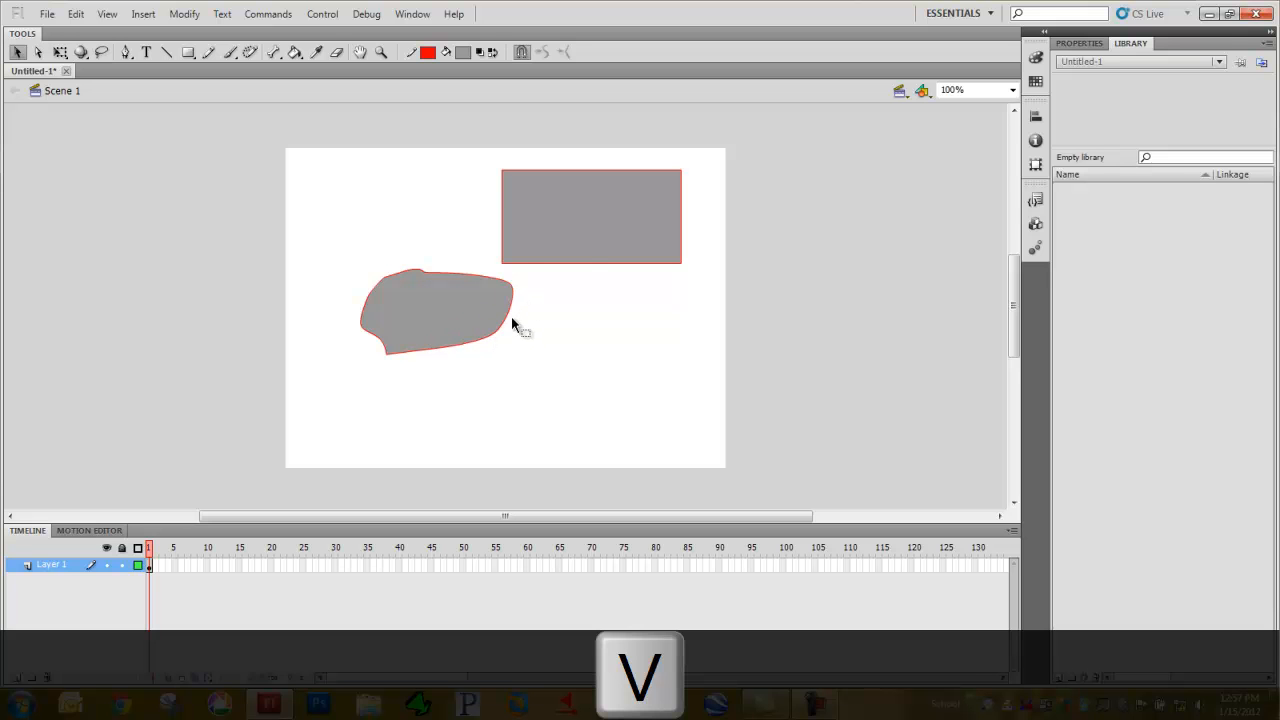
Bend the rectangle's long edges inward and short sides outward, splitting the bottom edge with an added point and curving both halves downward
{"action": "left_click_drag", "start_coordinate": [585, 263], "coordinate": [588, 201]}
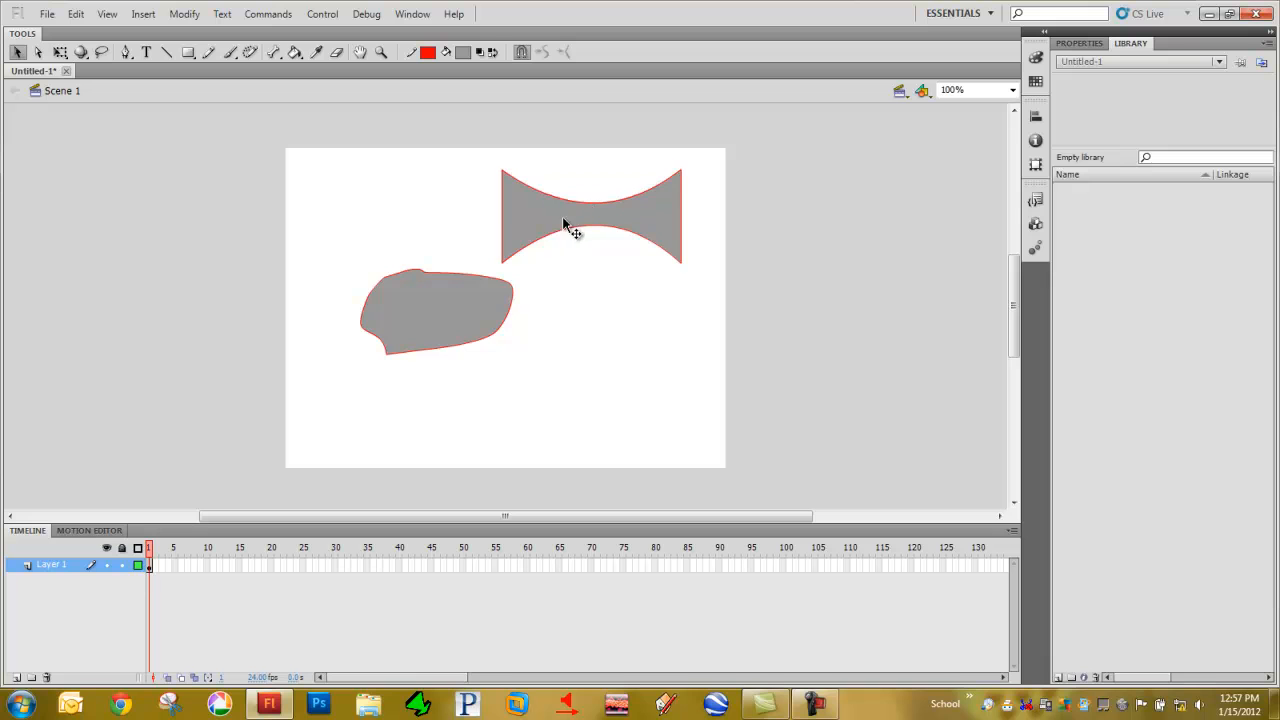
{"action": "left_click_drag", "start_coordinate": [505, 225], "coordinate": [463, 215]}
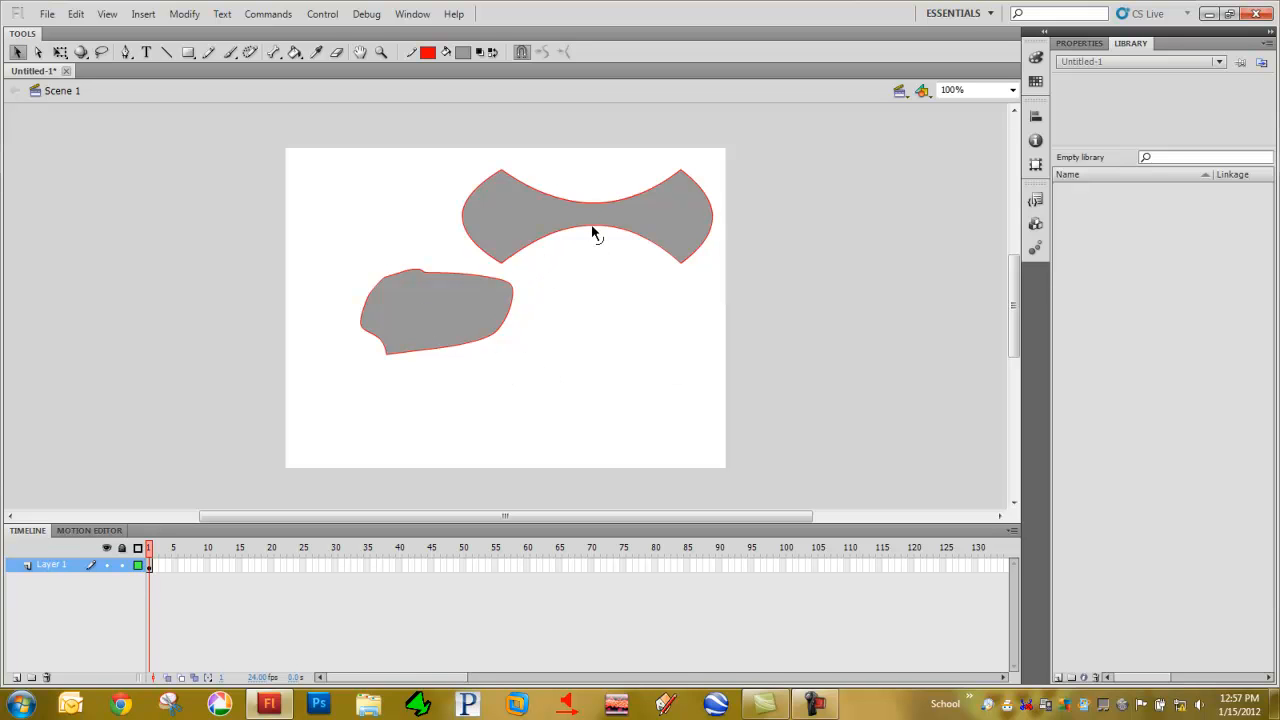
{"action": "left_click_drag", "start_coordinate": [592, 229], "coordinate": [592, 241]}
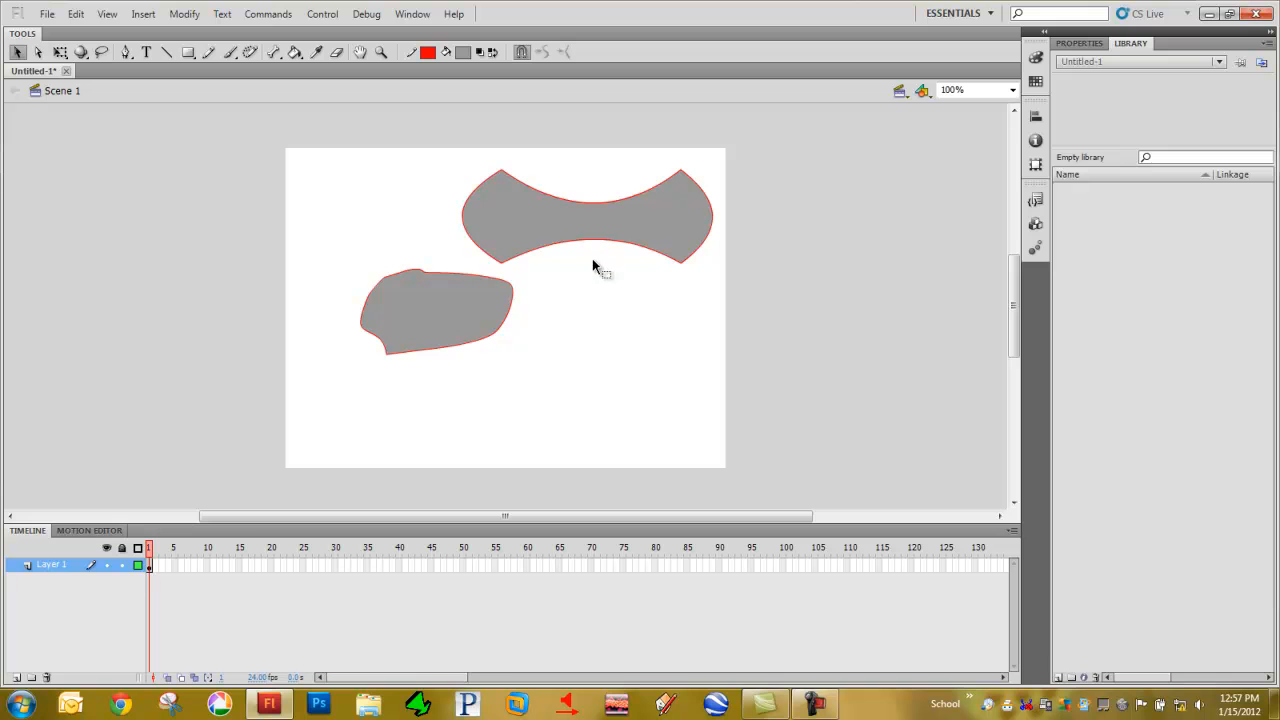
{"action": "left_click_drag", "start_coordinate": [598, 242], "coordinate": [647, 297]}
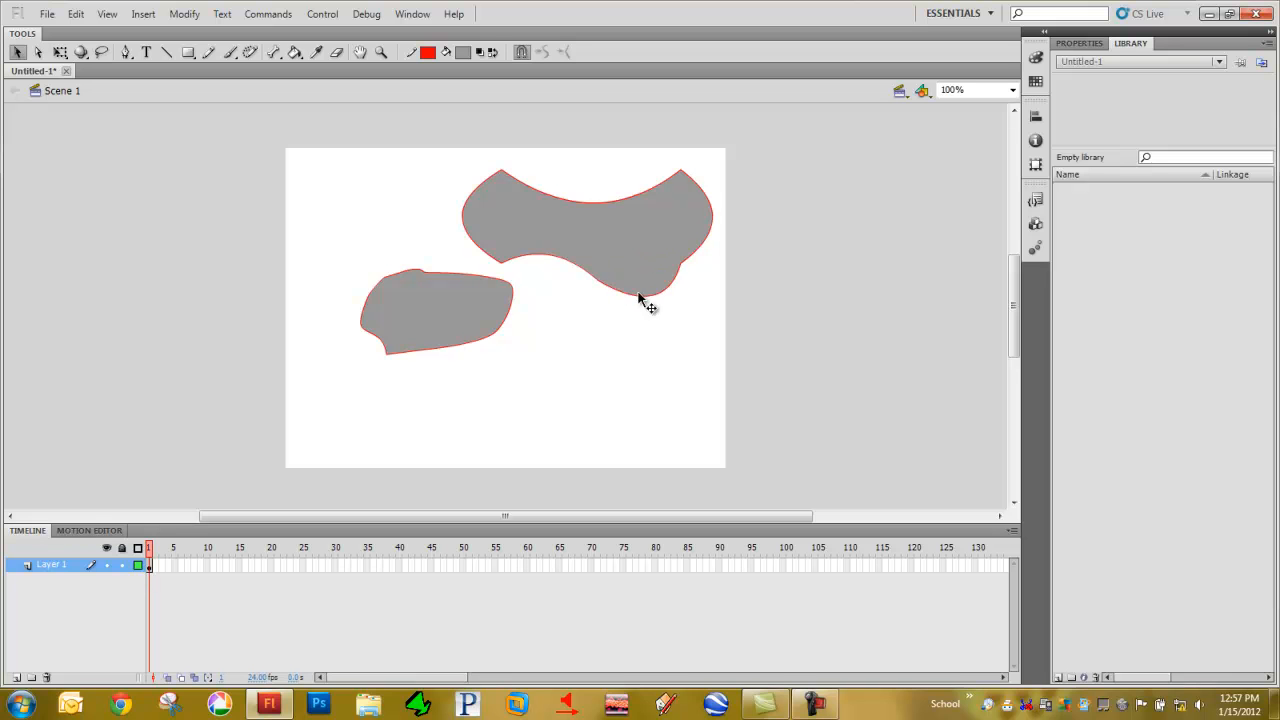
{"action": "left_click_drag", "start_coordinate": [552, 263], "coordinate": [551, 282]}
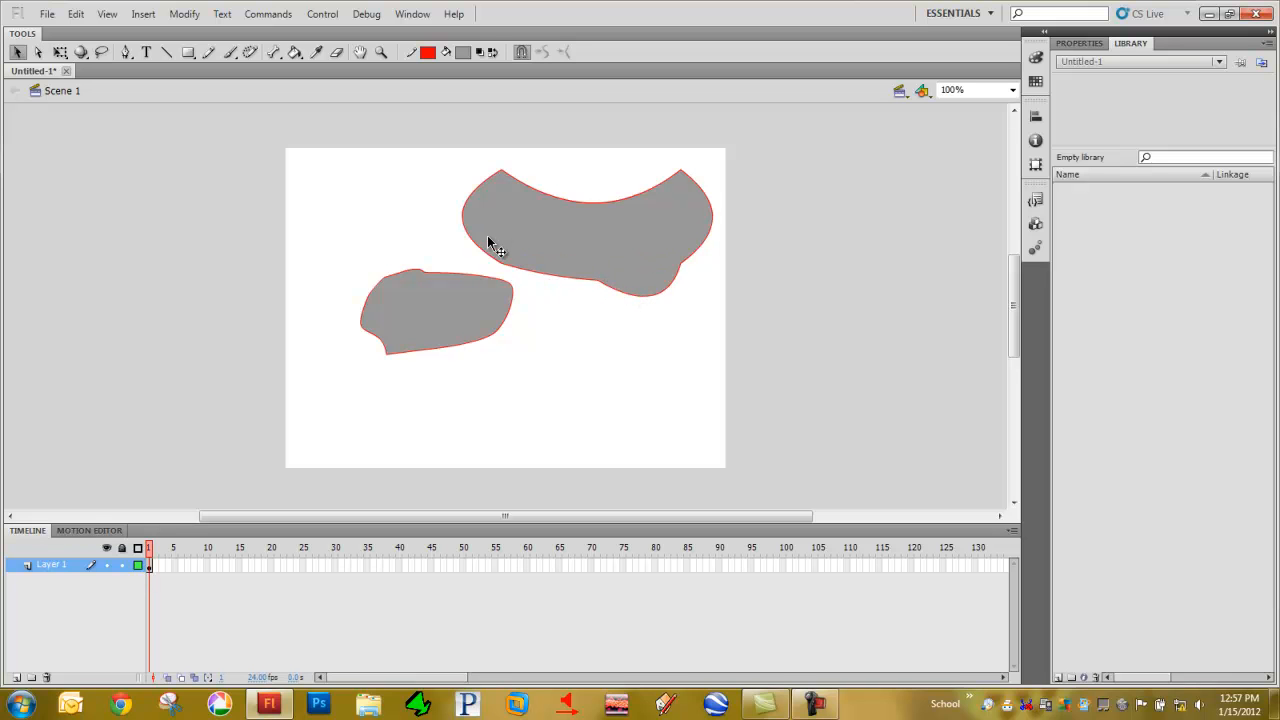
Select the lower-right anchor points of the reshaped rectangle with the Subselection tool and delete them
{"action": "key", "text": "a"}
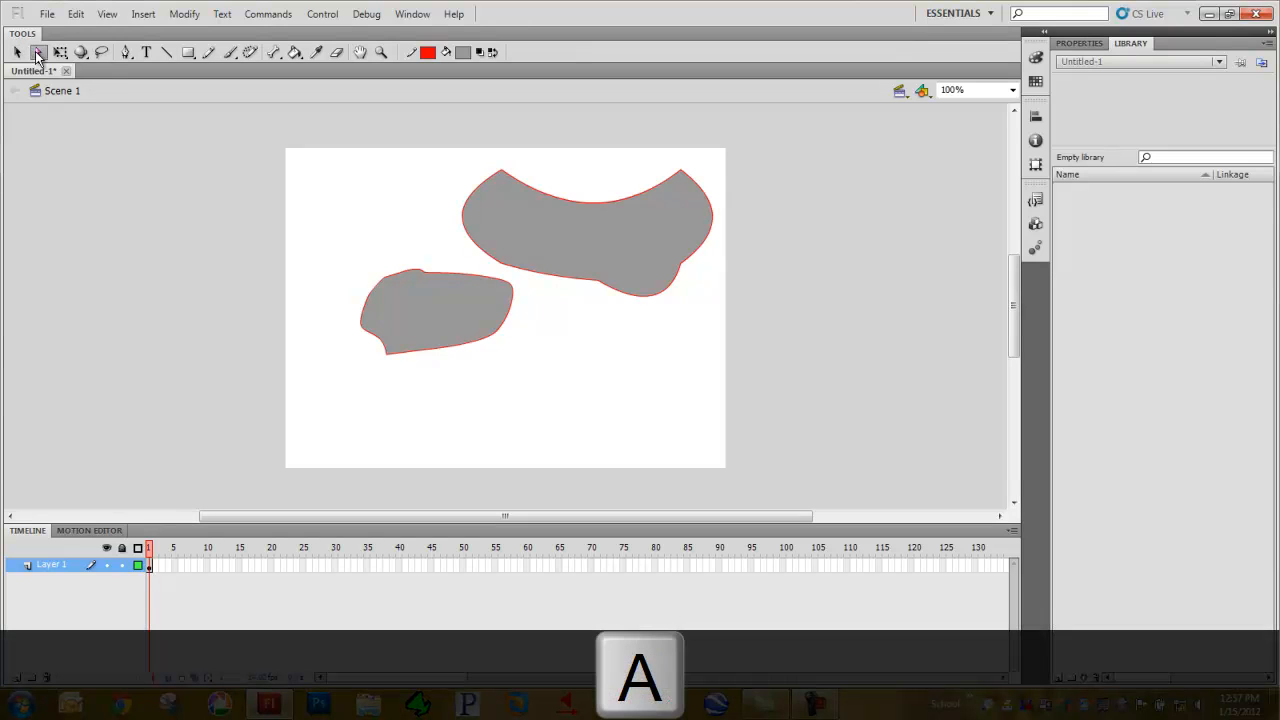
{"action": "left_click", "coordinate": [506, 174]}
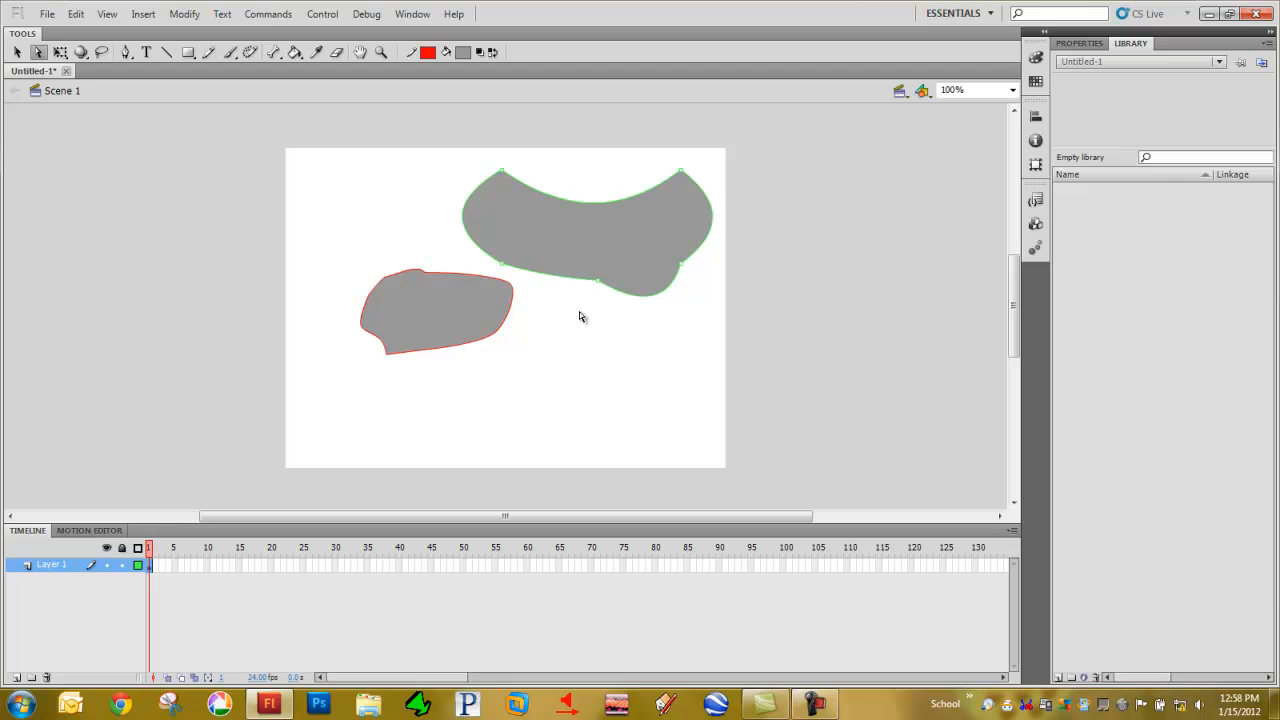
{"action": "left_click", "coordinate": [699, 246]}
{"action": "key", "text": "Delete"}
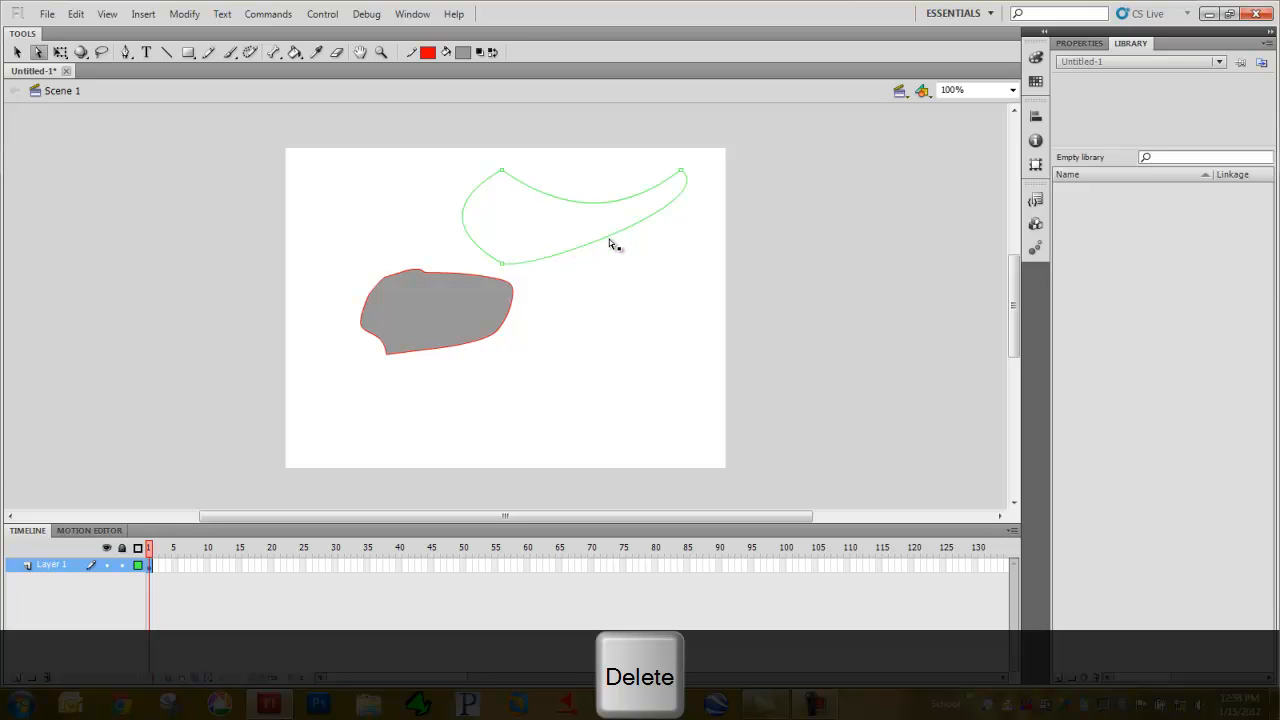
Bend the unfilled outline's lower-right edge outward and delete the anchor point in the middle of its bottom edge
{"action": "key", "text": "v"}
{"action": "left_click_drag", "start_coordinate": [605, 250], "coordinate": [640, 256]}
{"action": "key", "text": "a"}
{"action": "left_click", "coordinate": [556, 266]}
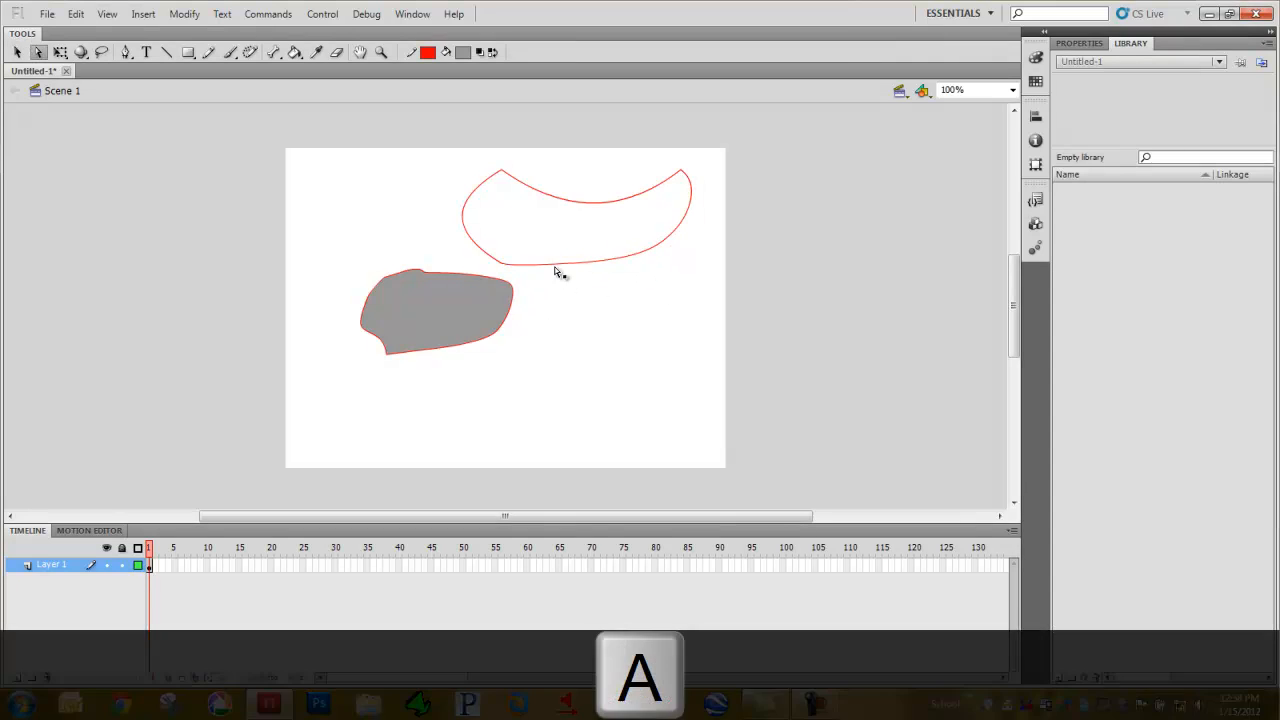
{"action": "left_click", "coordinate": [577, 262]}
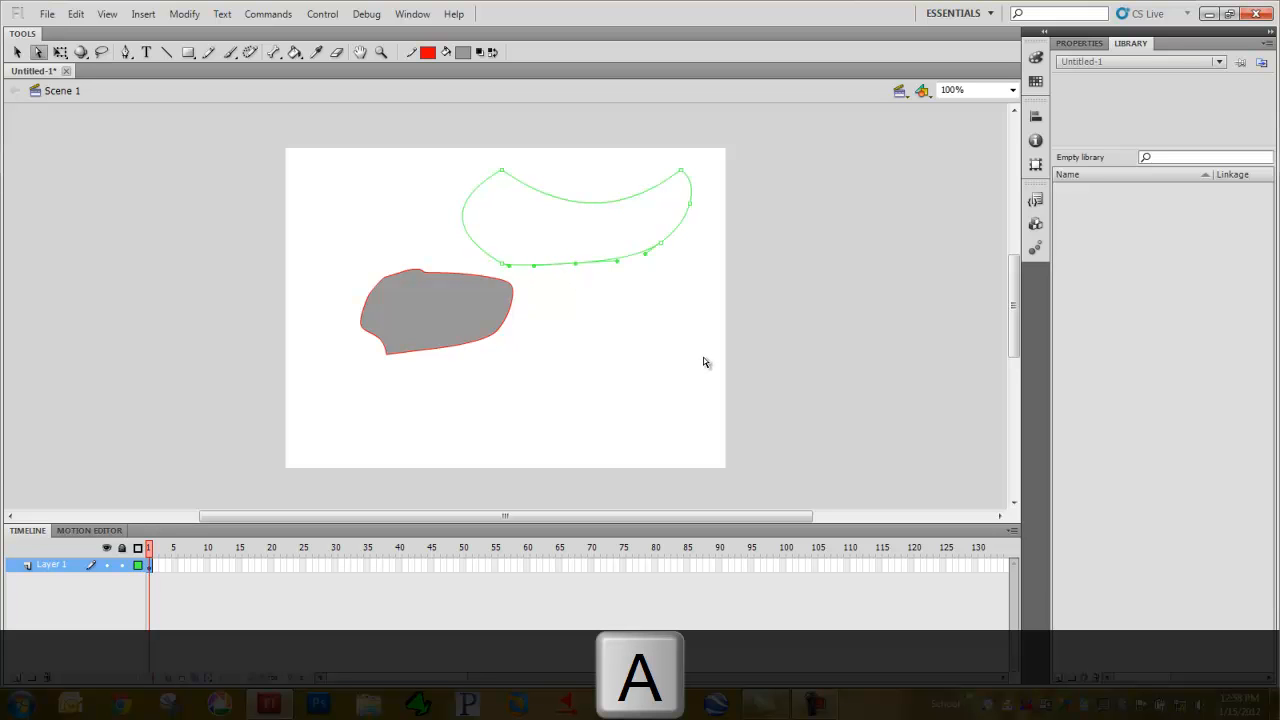
{"action": "key", "text": "Delete"}
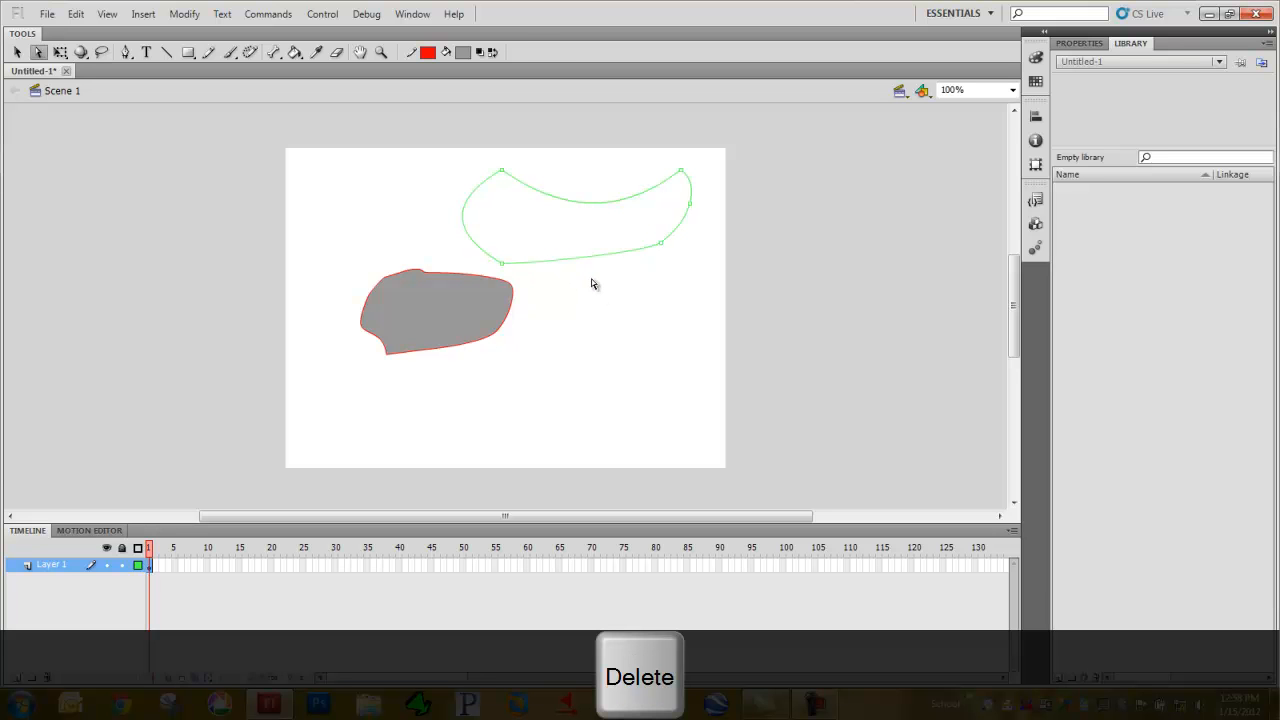
Curve the outline's bottom edge slightly outward and delete the anchor point at its lower-left corner
{"action": "key", "text": "v"}
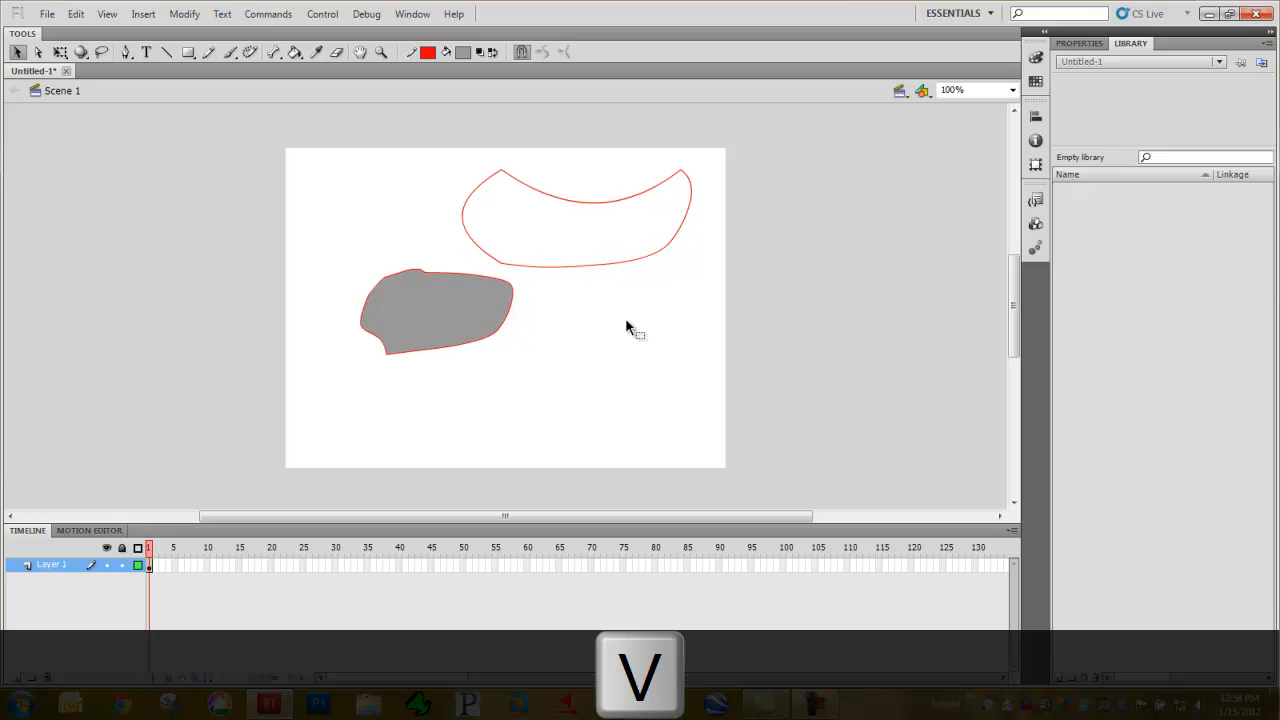
{"action": "left_click_drag", "start_coordinate": [654, 251], "coordinate": [650, 249]}
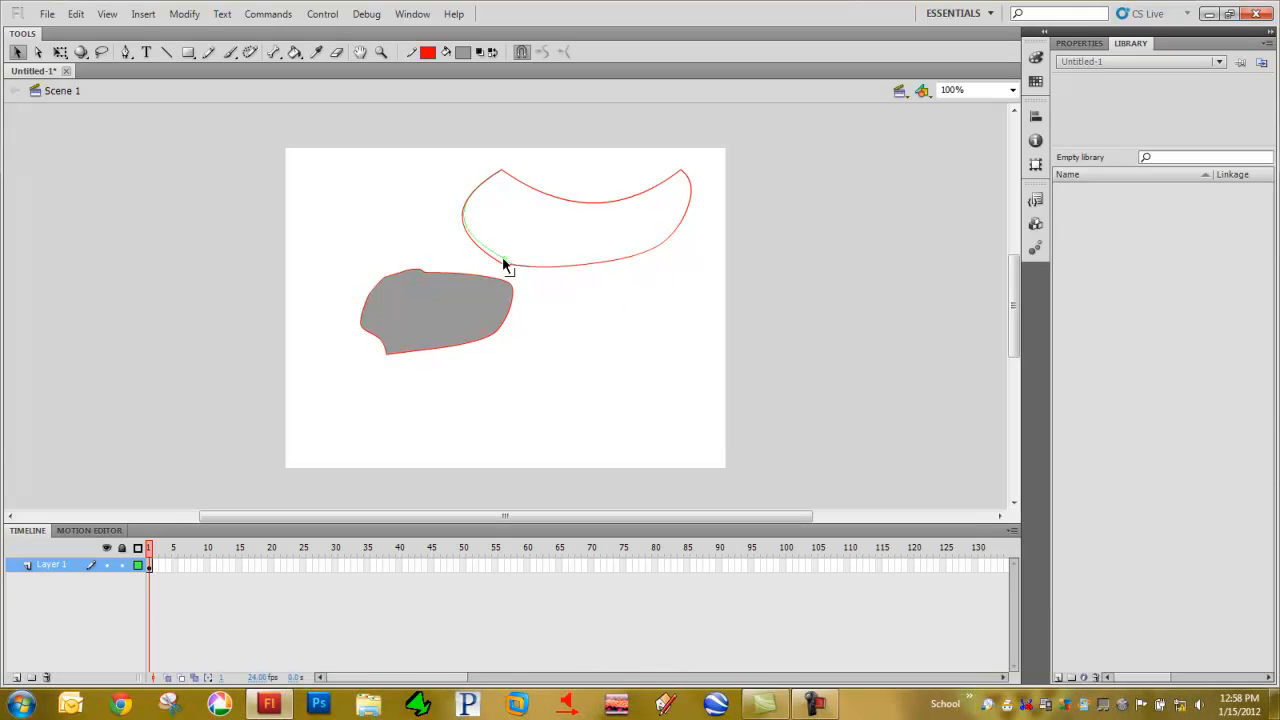
{"action": "key", "text": "a"}
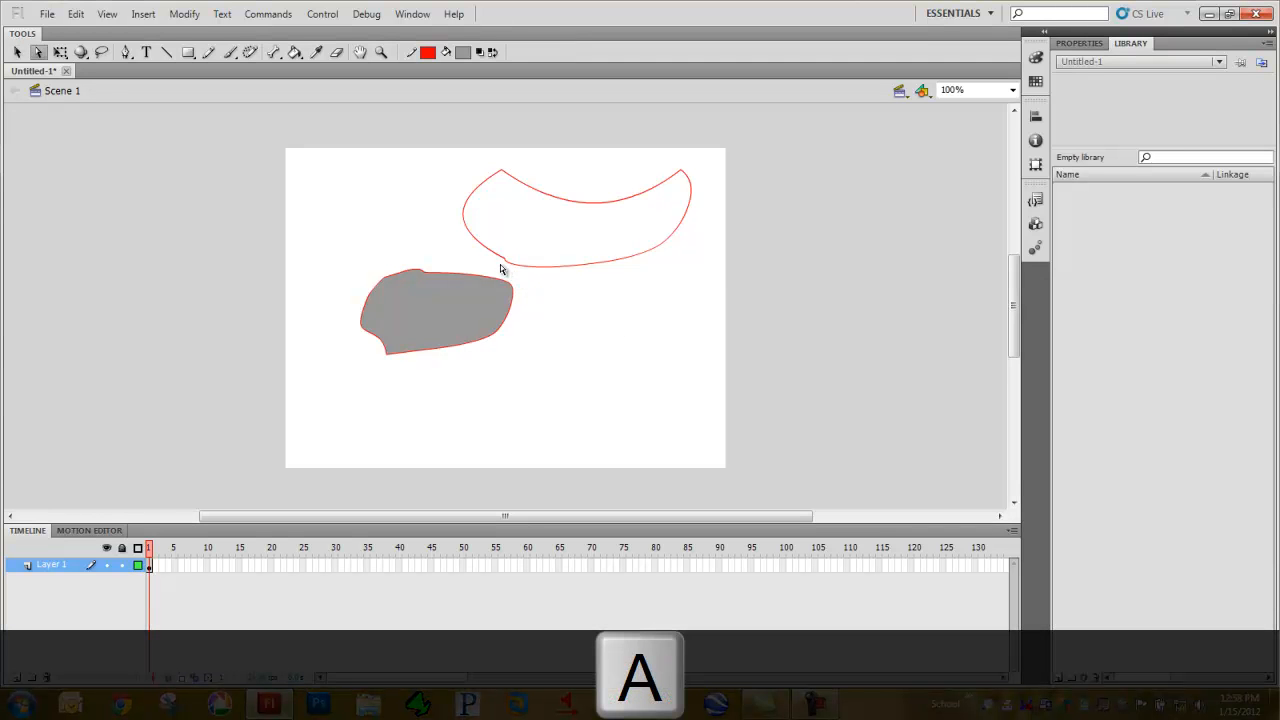
{"action": "left_click", "coordinate": [515, 257]}
{"action": "key", "text": "Delete"}
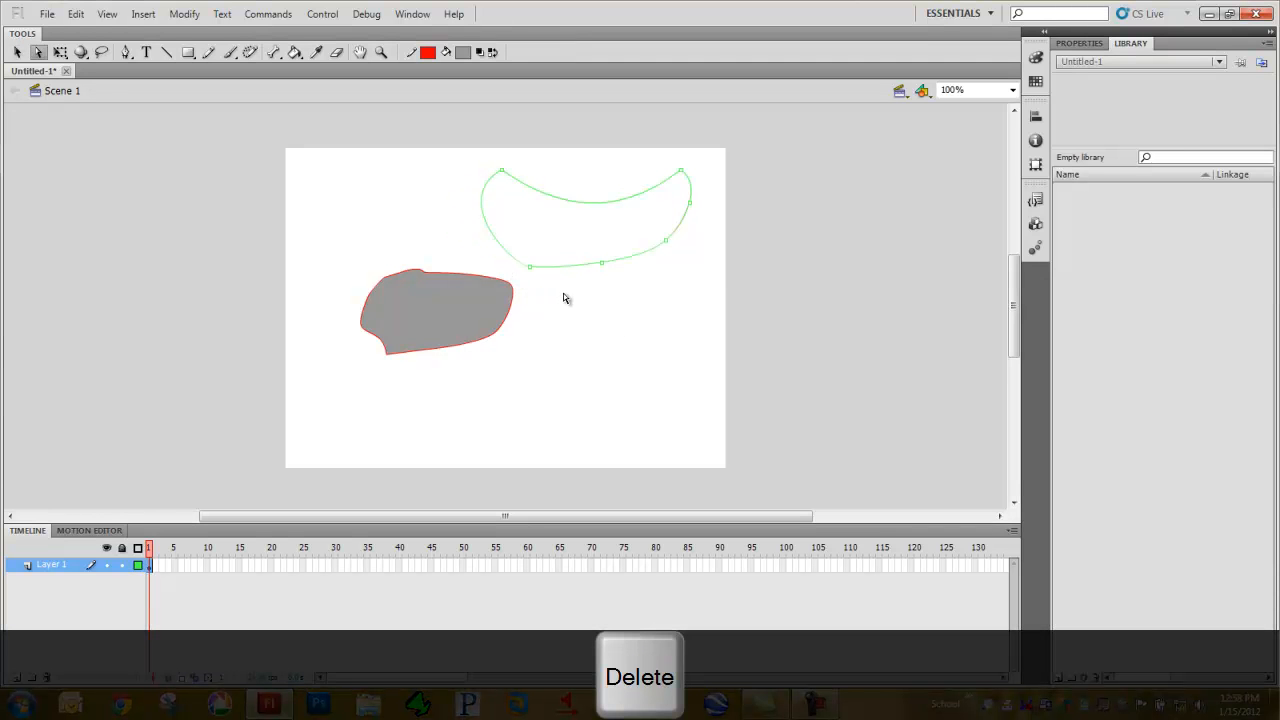
Bend the outline's left edge outward and nudge its lower-left anchor point upward with the Subselection tool
{"action": "key", "text": "v"}
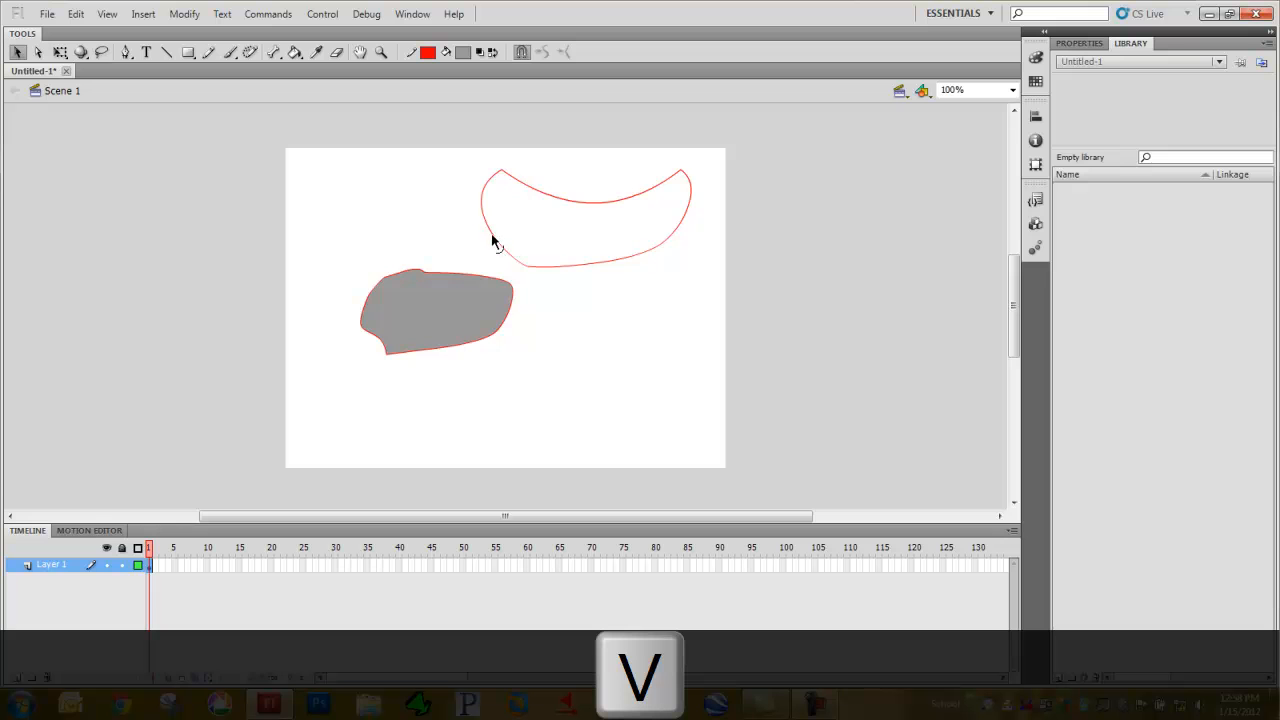
{"action": "left_click_drag", "start_coordinate": [465, 230], "coordinate": [472, 226]}
{"action": "key", "text": "a"}
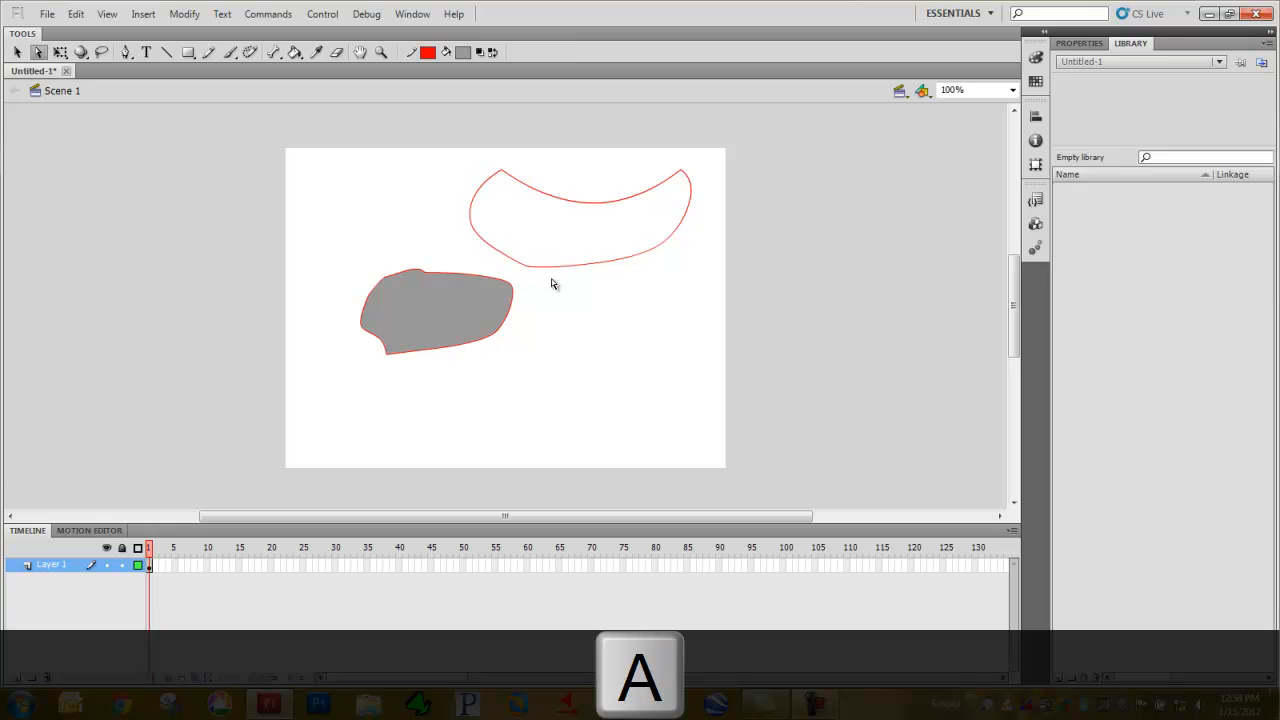
{"action": "left_click", "coordinate": [538, 274]}
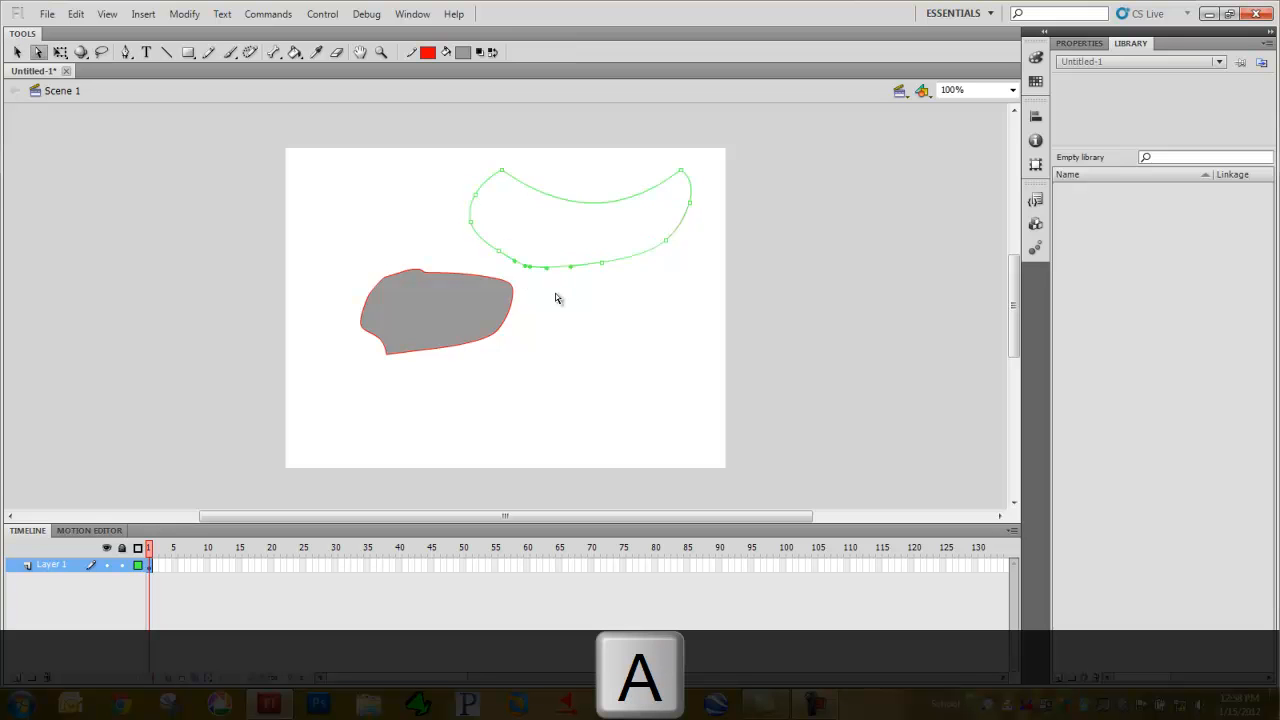
{"action": "key", "text": "Up"}
{"action": "key", "text": "Up"}
{"action": "key", "text": "Up"}
Select the remaining anchor points along the outline's bottom edge and nudge them upward to smooth the curve
{"action": "left_click", "coordinate": [605, 290]}
{"action": "left_click_drag", "start_coordinate": [632, 276], "coordinate": [493, 227]}
{"action": "key", "text": "Up"}
{"action": "key", "text": "Up"}
{"action": "left_click", "coordinate": [568, 289]}
{"action": "key", "text": "Up"}
{"action": "key", "text": "Up"}
{"action": "left_click", "coordinate": [616, 323]}
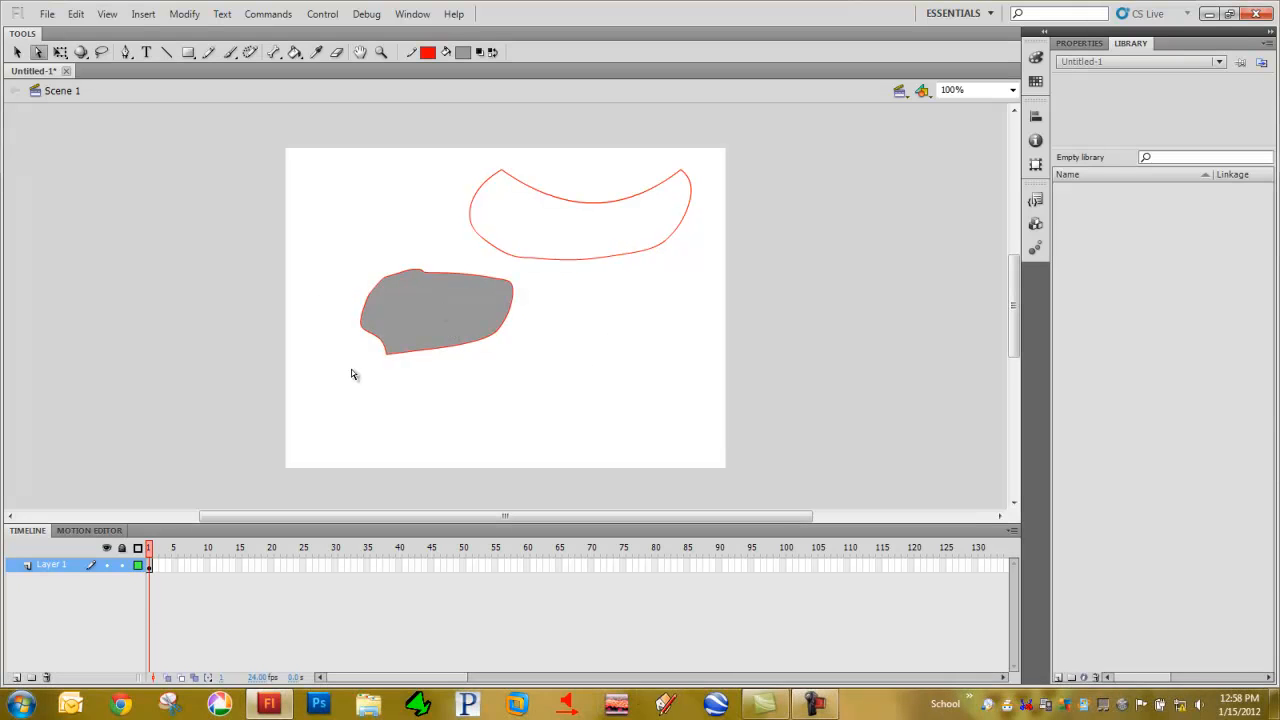
Select and delete the unfilled outline and the gray freeform shape with its stroke to clear the stage
{"action": "left_click", "coordinate": [17, 52]}
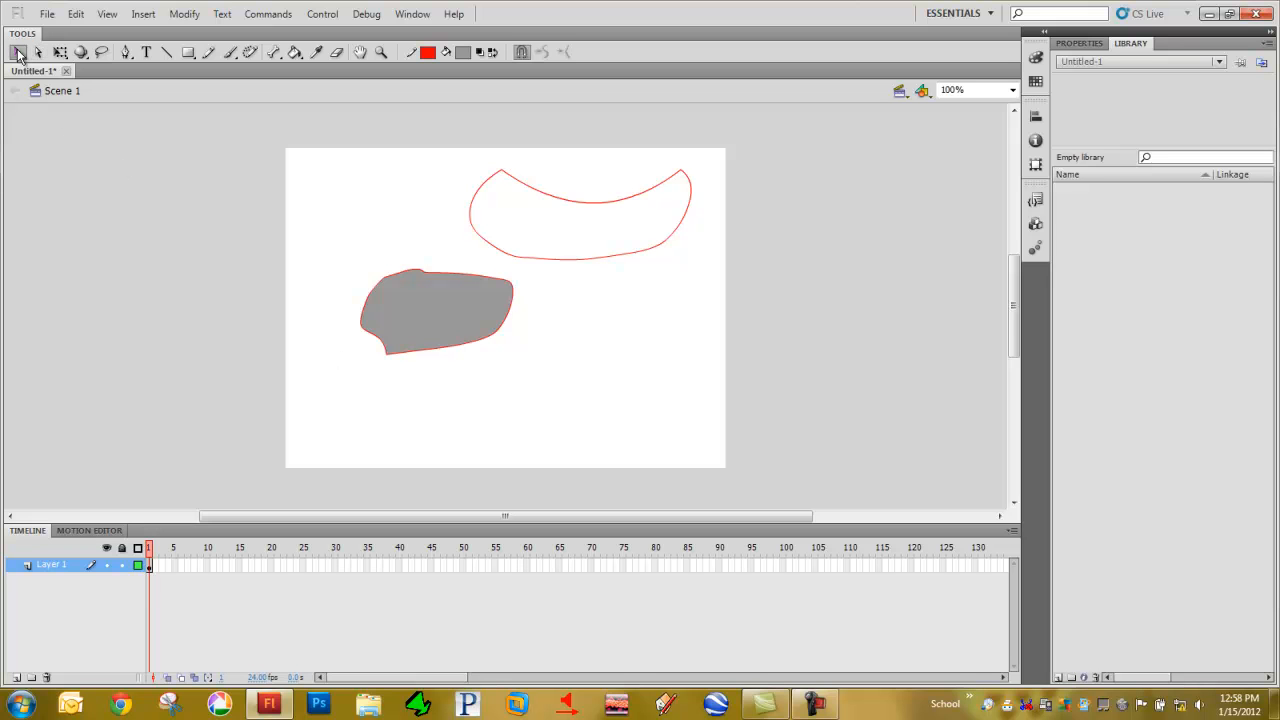
{"action": "double_click", "coordinate": [537, 196]}
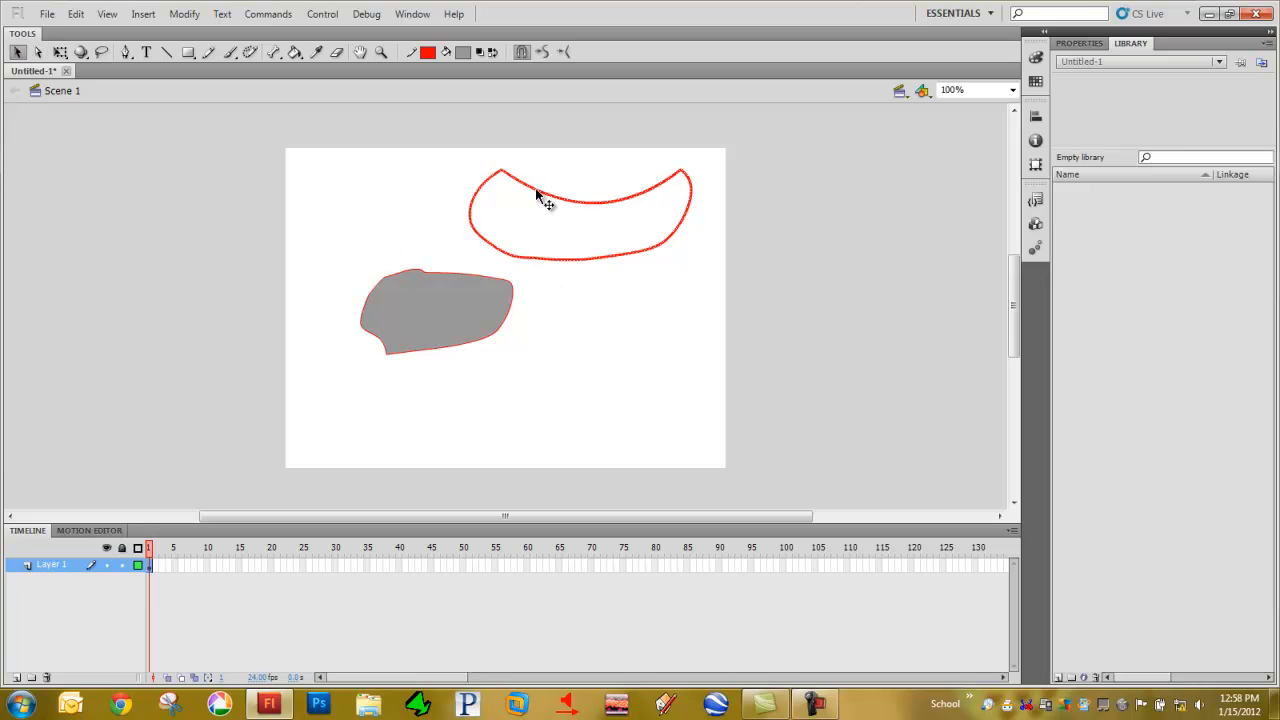
{"action": "key", "text": "Delete"}
{"action": "double_click", "coordinate": [443, 305]}
{"action": "key", "text": "Delete"}
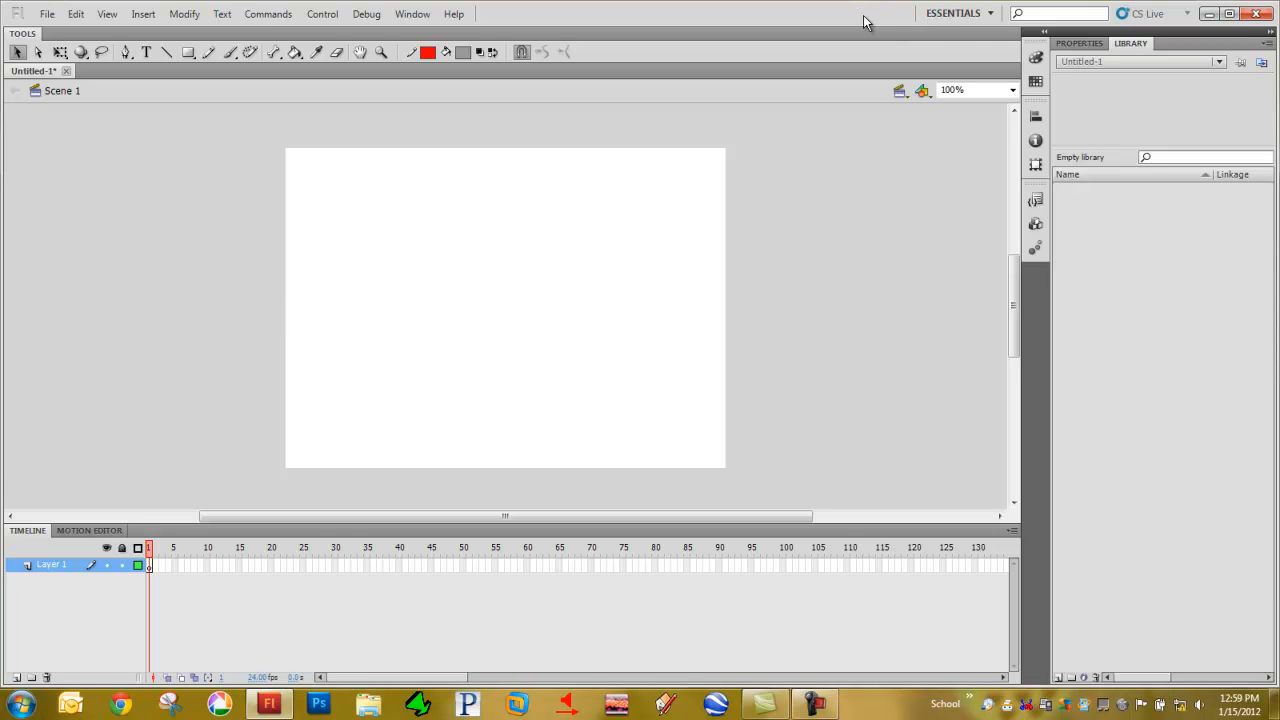
Move the Flash window aside to expose the desktop and preview the fleur-de-lis picture IMG-20120115-00085.jpg, closing it again
{"action": "left_click_drag", "start_coordinate": [904, 22], "coordinate": [1117, 47]}
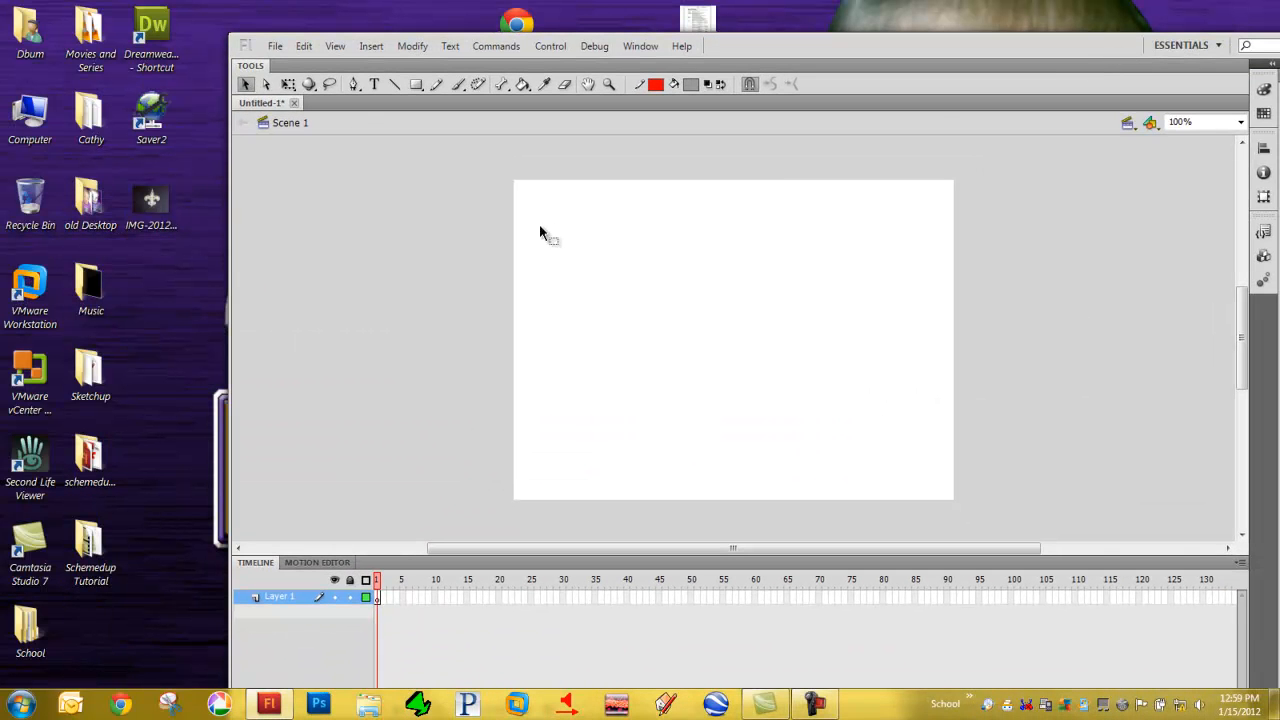
{"action": "left_click", "coordinate": [168, 210]}
{"action": "double_click", "coordinate": [168, 200]}
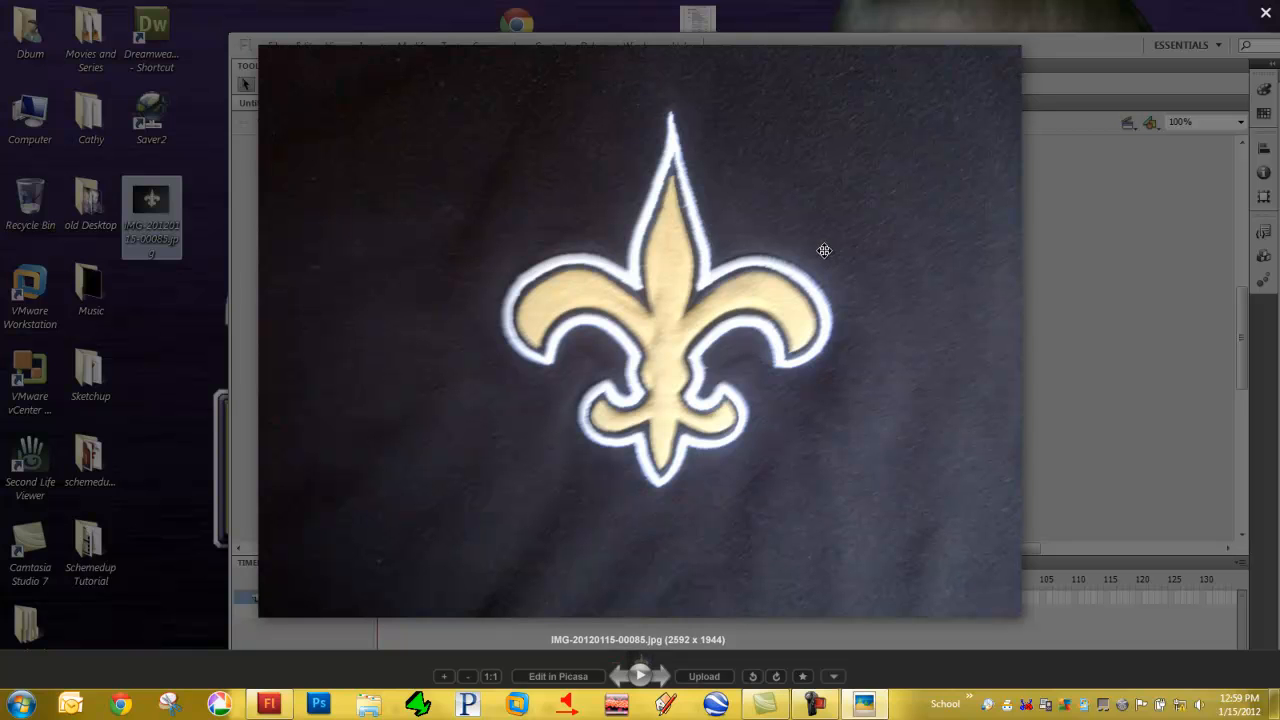
{"action": "left_click", "coordinate": [1265, 13]}
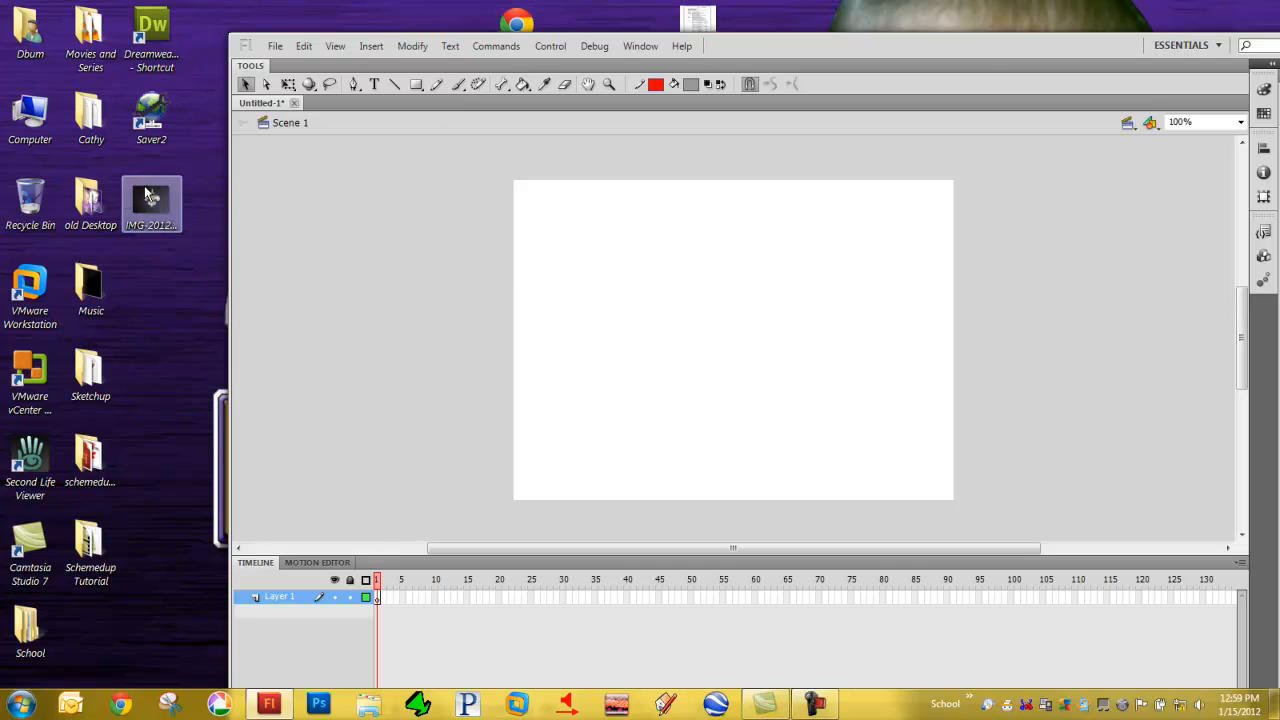
Import the fleur-de-lis picture from the desktop onto the Flash stage and maximize the Flash window
{"action": "left_click_drag", "start_coordinate": [156, 201], "coordinate": [527, 355]}
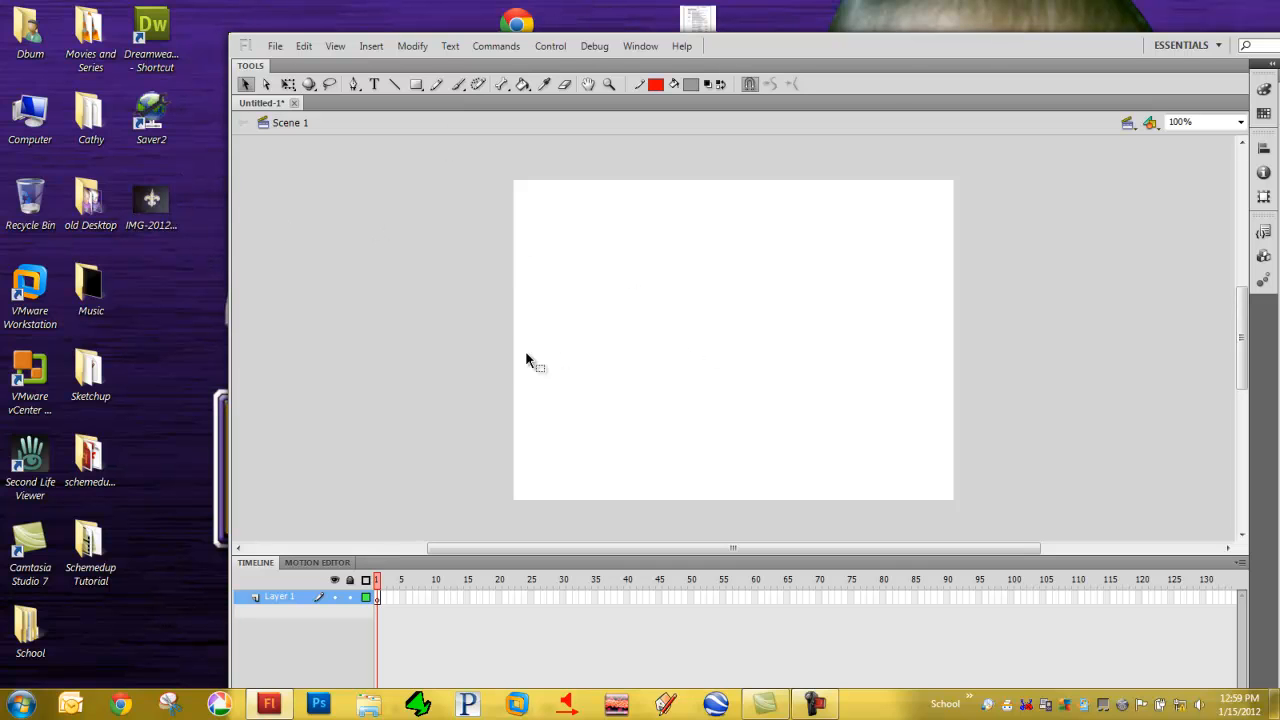
{"action": "left_click_drag", "start_coordinate": [404, 328], "coordinate": [392, 328]}
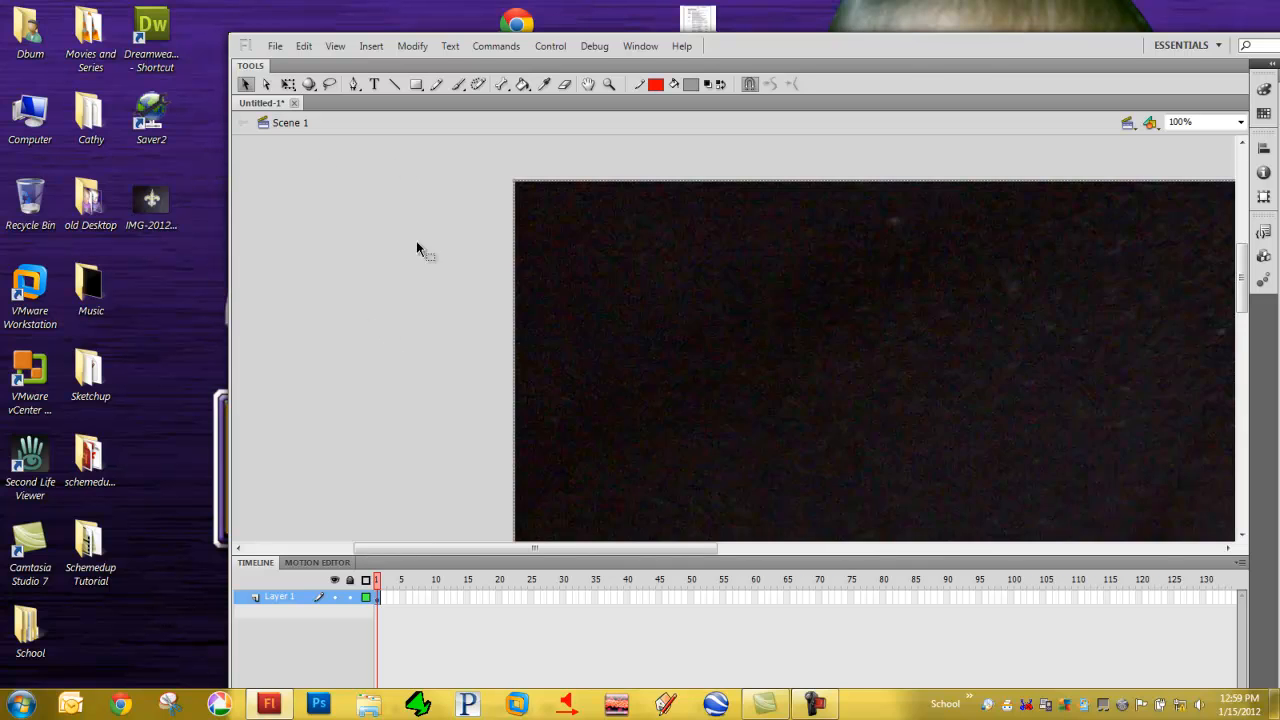
{"action": "double_click", "coordinate": [1084, 43]}
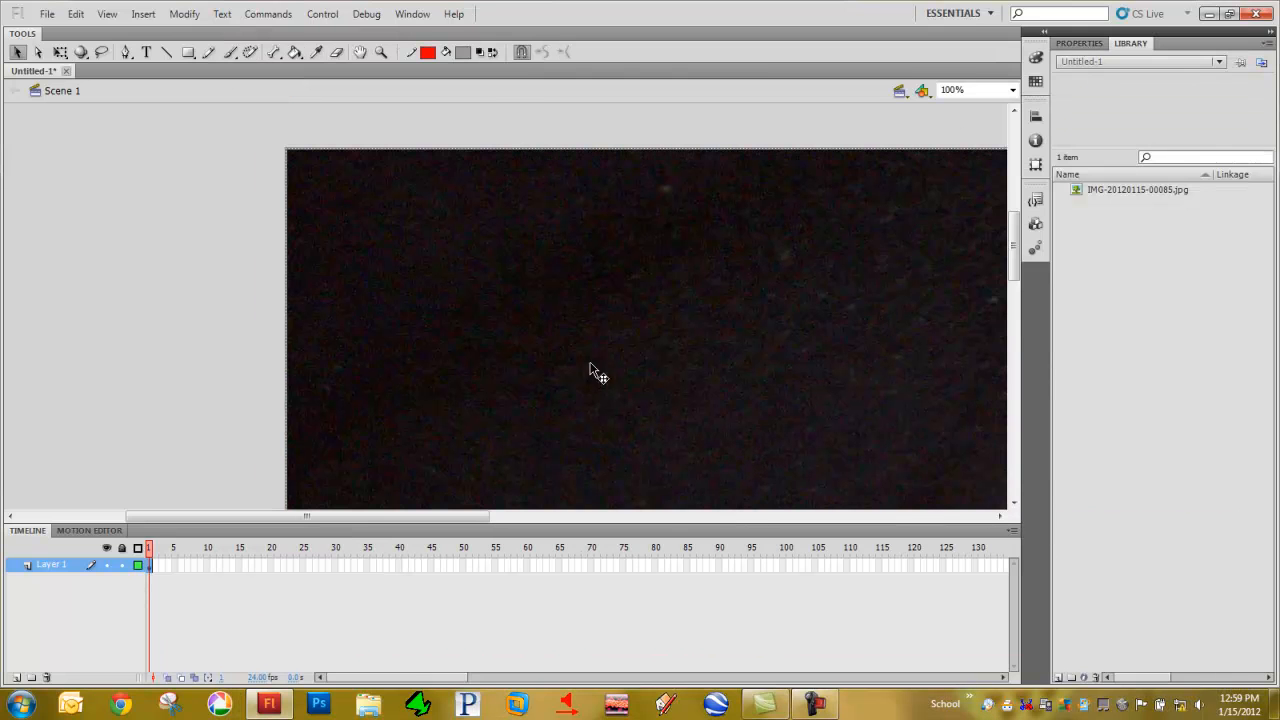
Scale the imported fleur-de-lis photo down proportionally with Free Transform until it is smaller than the white stage
{"action": "key", "text": "ctrl+2"}
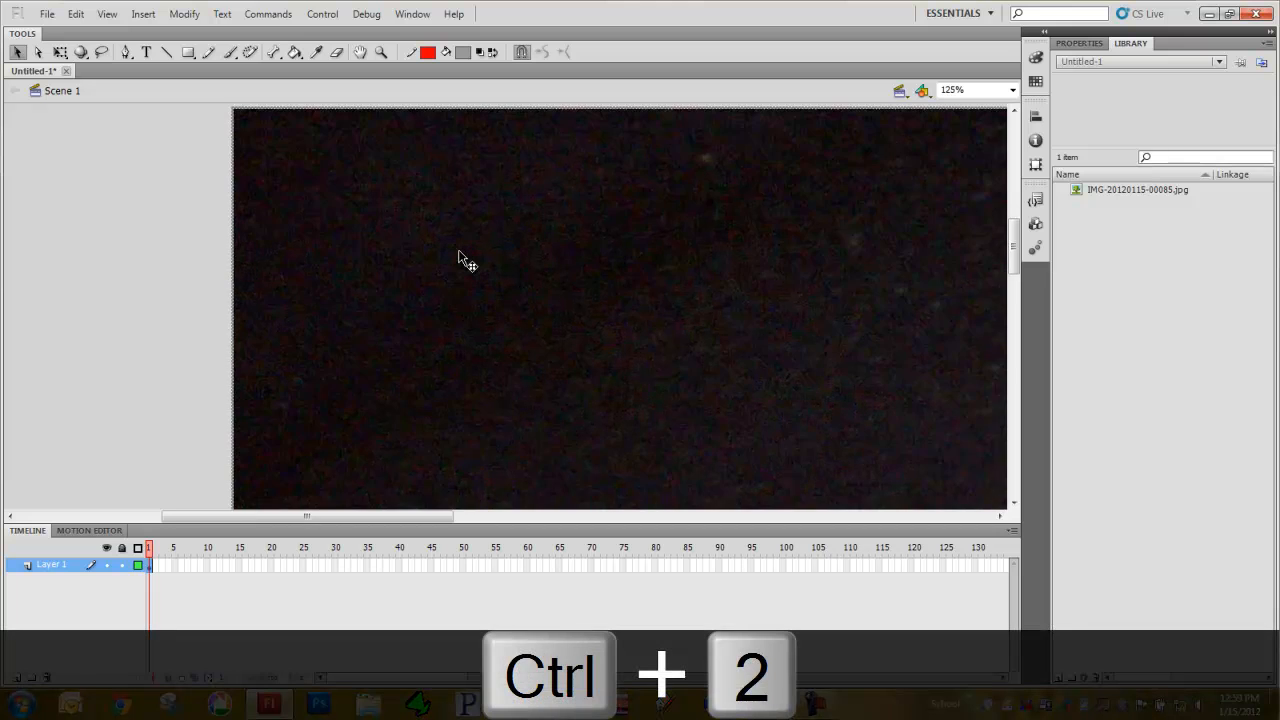
{"action": "key", "text": "ctrl+3"}
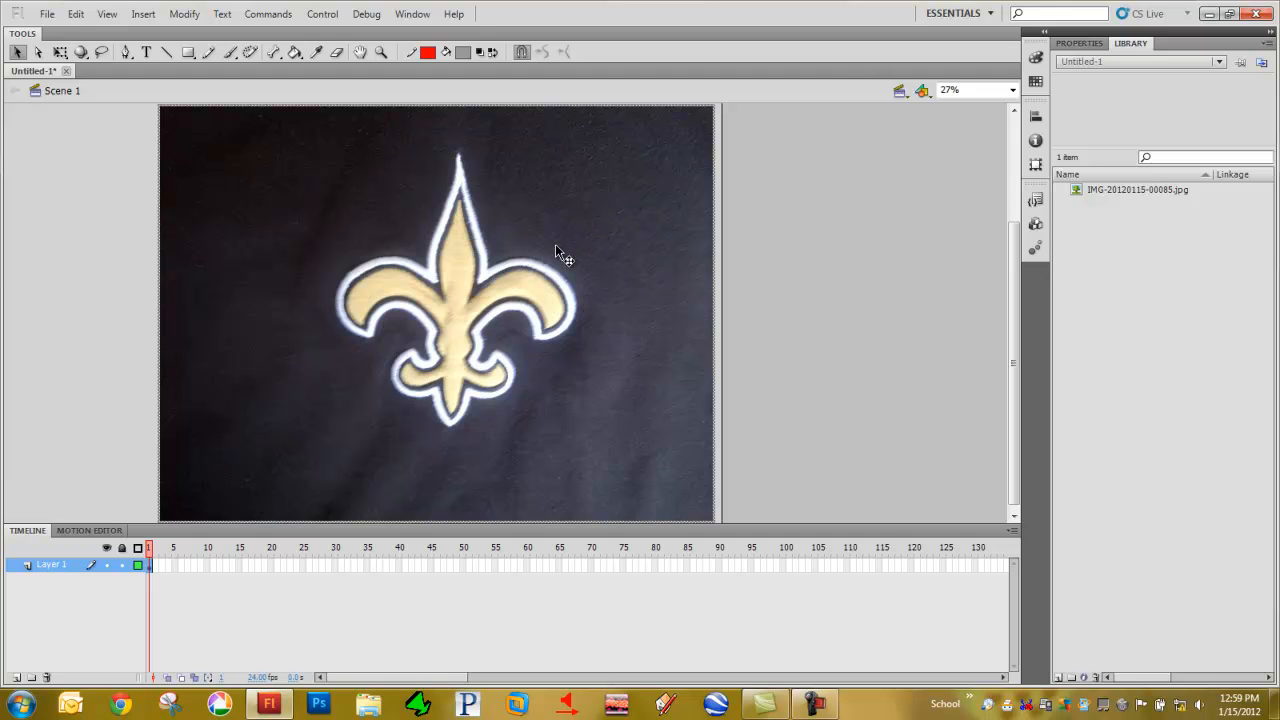
{"action": "key", "text": "q"}
{"action": "left_click", "coordinate": [166, 114]}
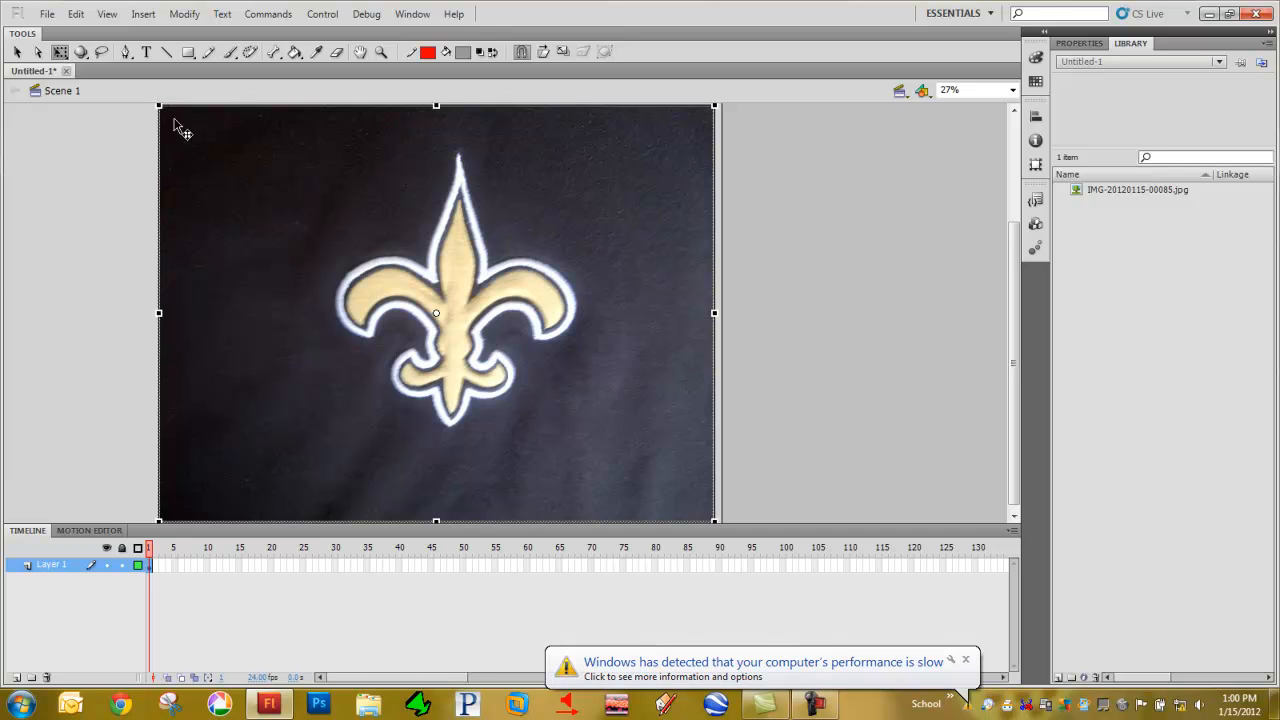
{"action": "left_click_drag", "start_coordinate": [161, 108], "coordinate": [362, 292]}
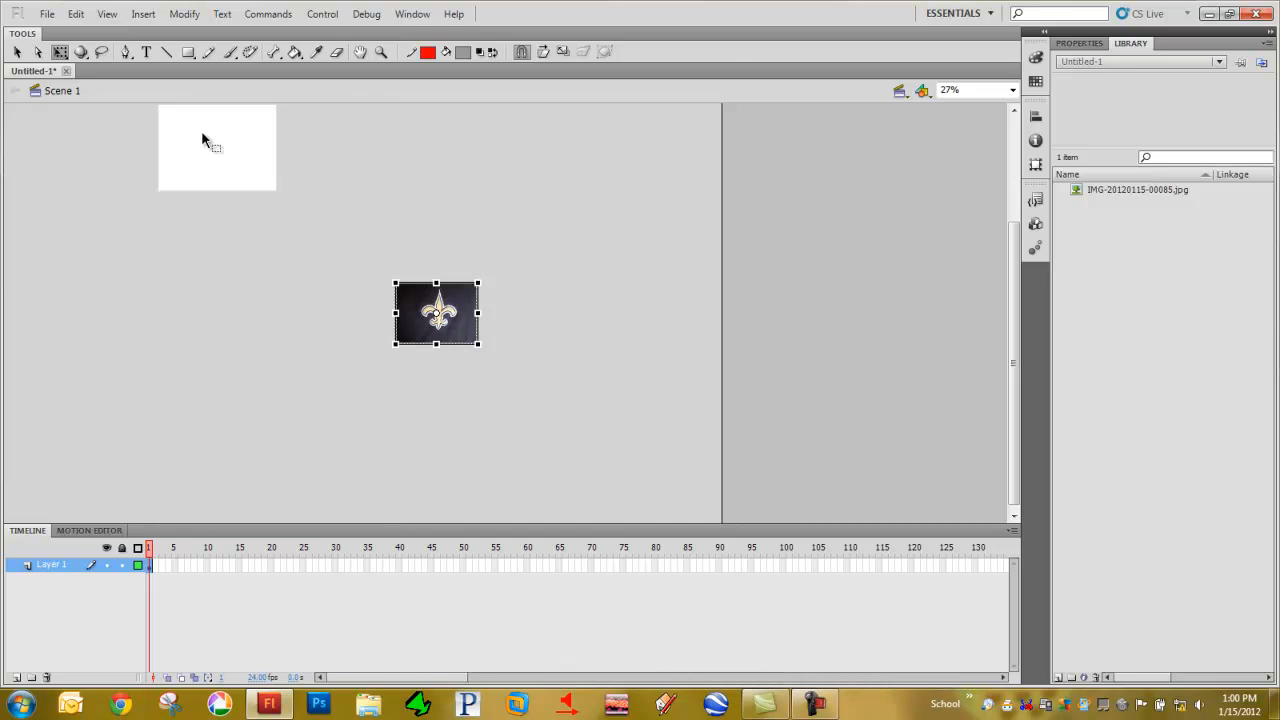
Move the reduced photo onto the stage and enlarge it slightly so it covers the white area, leaving it deselected
{"action": "left_click_drag", "start_coordinate": [426, 308], "coordinate": [215, 141]}
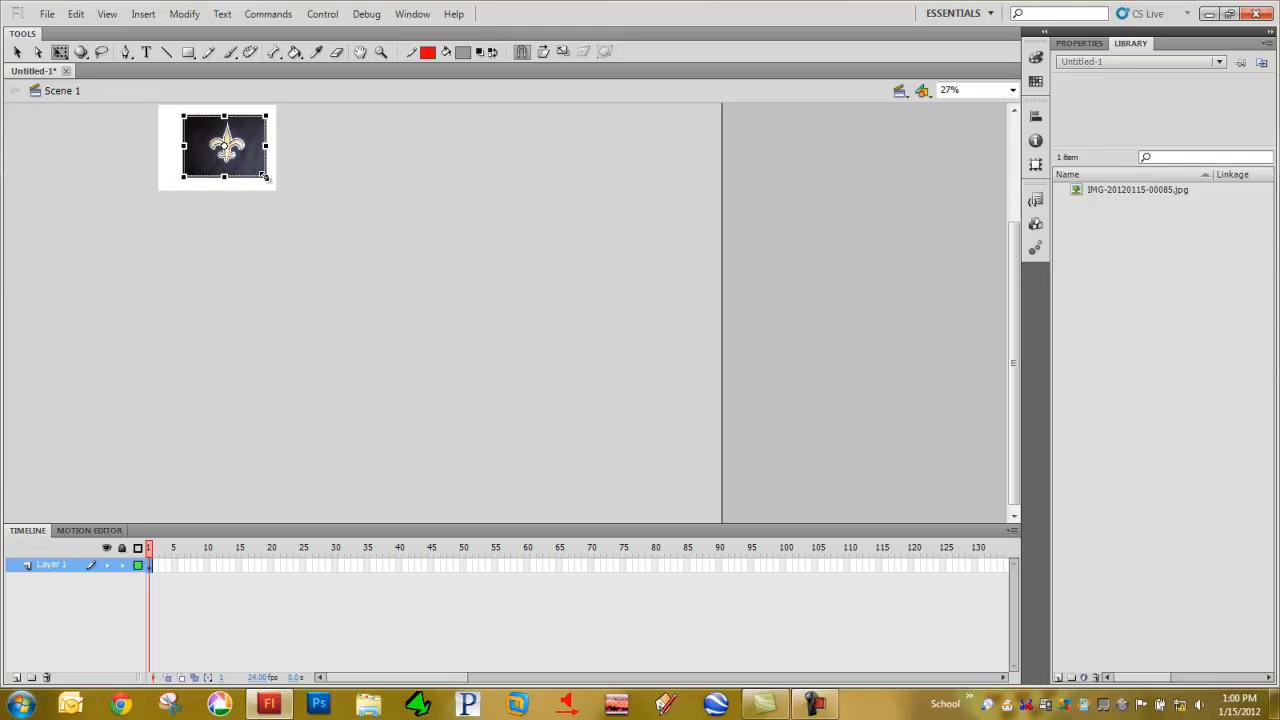
{"action": "left_click_drag", "start_coordinate": [265, 178], "coordinate": [298, 206]}
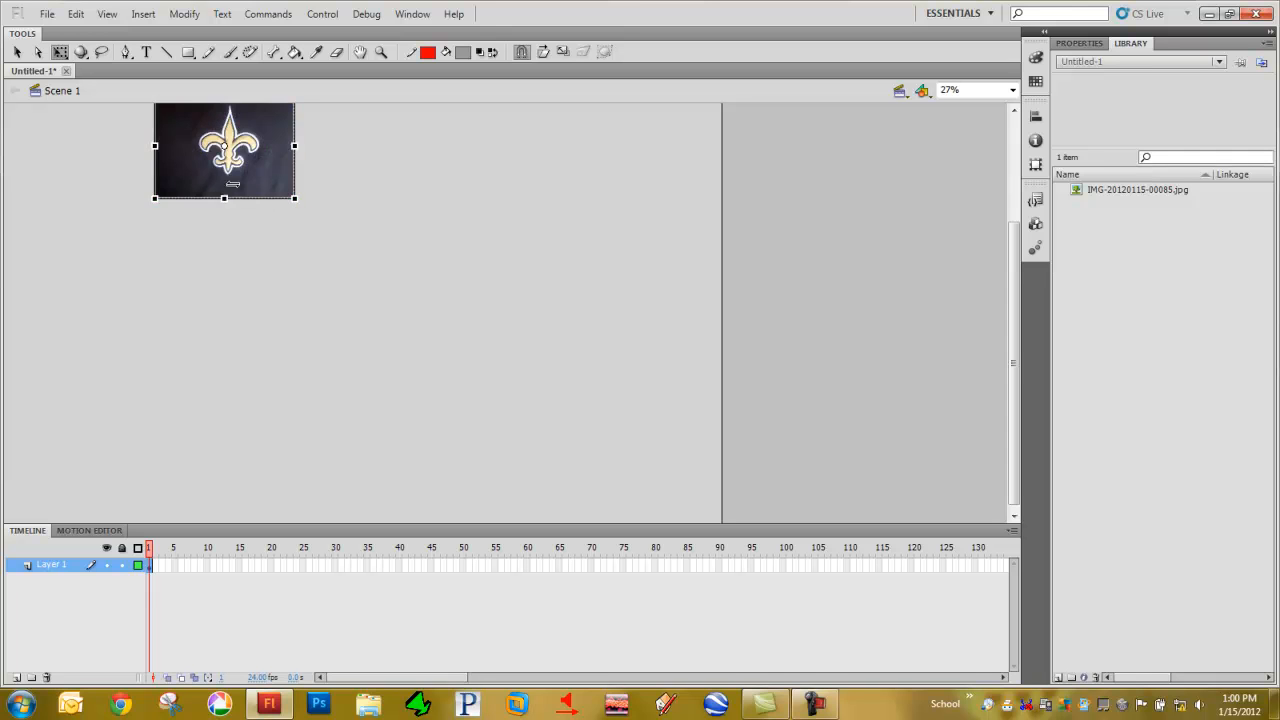
{"action": "left_click", "coordinate": [350, 215]}
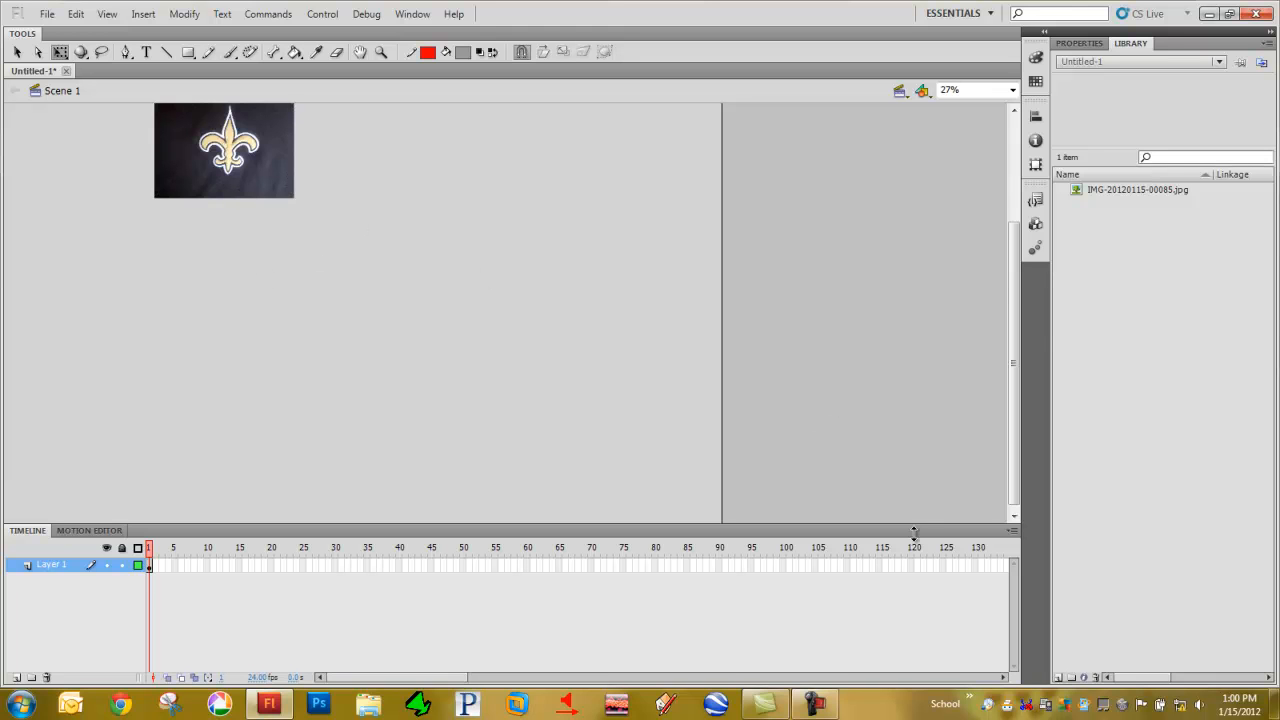
Break the fleur-de-lis photo apart so the bitmap becomes an editable shape
{"action": "left_click_drag", "start_coordinate": [1018, 283], "coordinate": [1018, 218]}
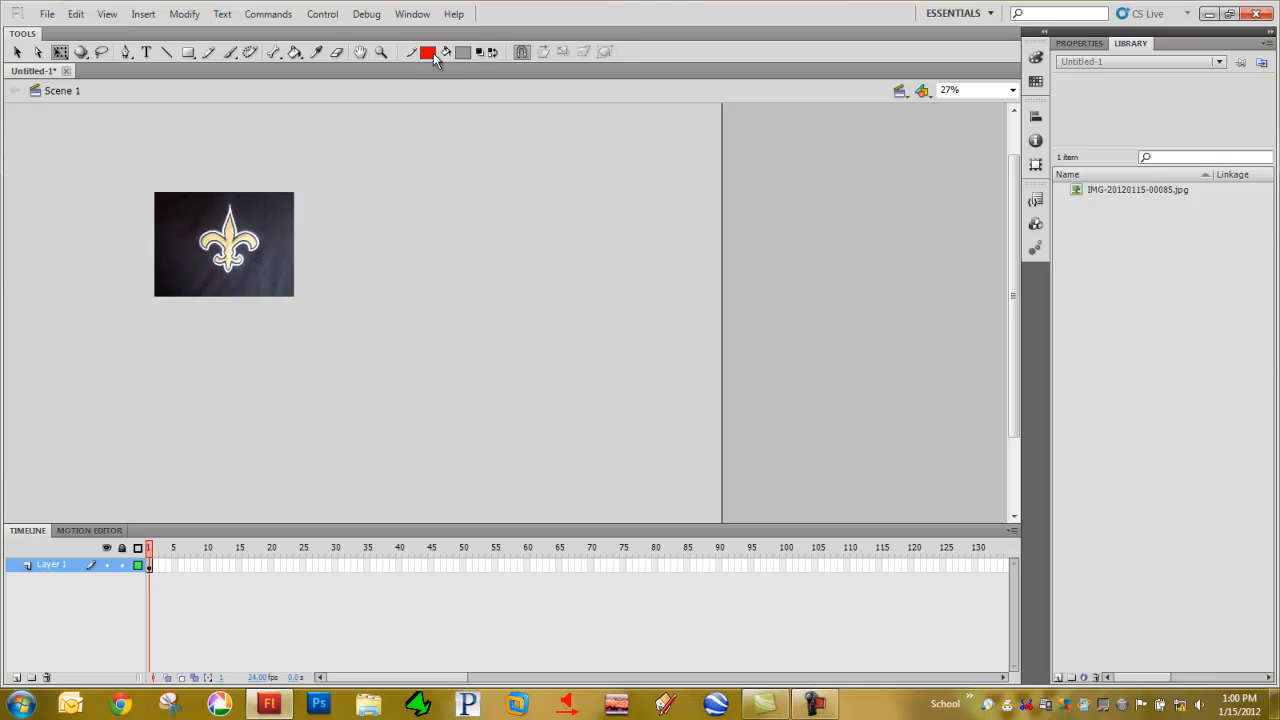
{"action": "key", "text": "z"}
{"action": "key", "text": "z"}
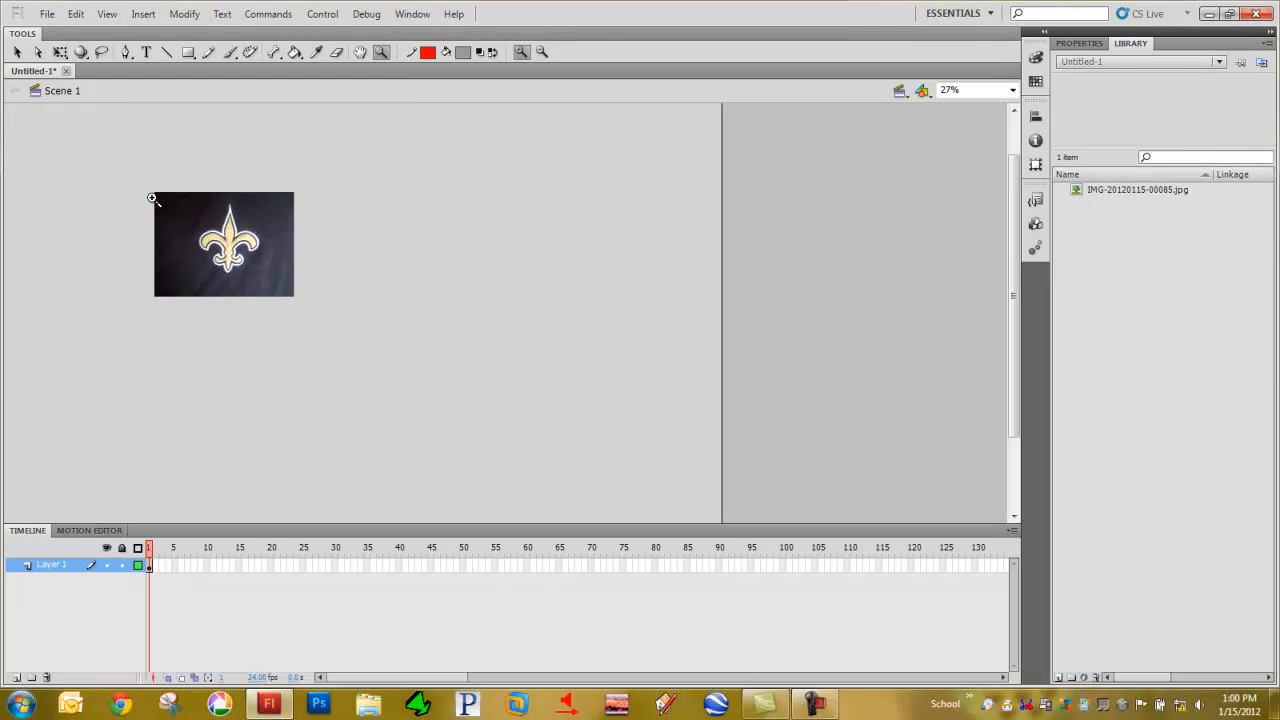
{"action": "left_click_drag", "start_coordinate": [151, 194], "coordinate": [292, 298]}
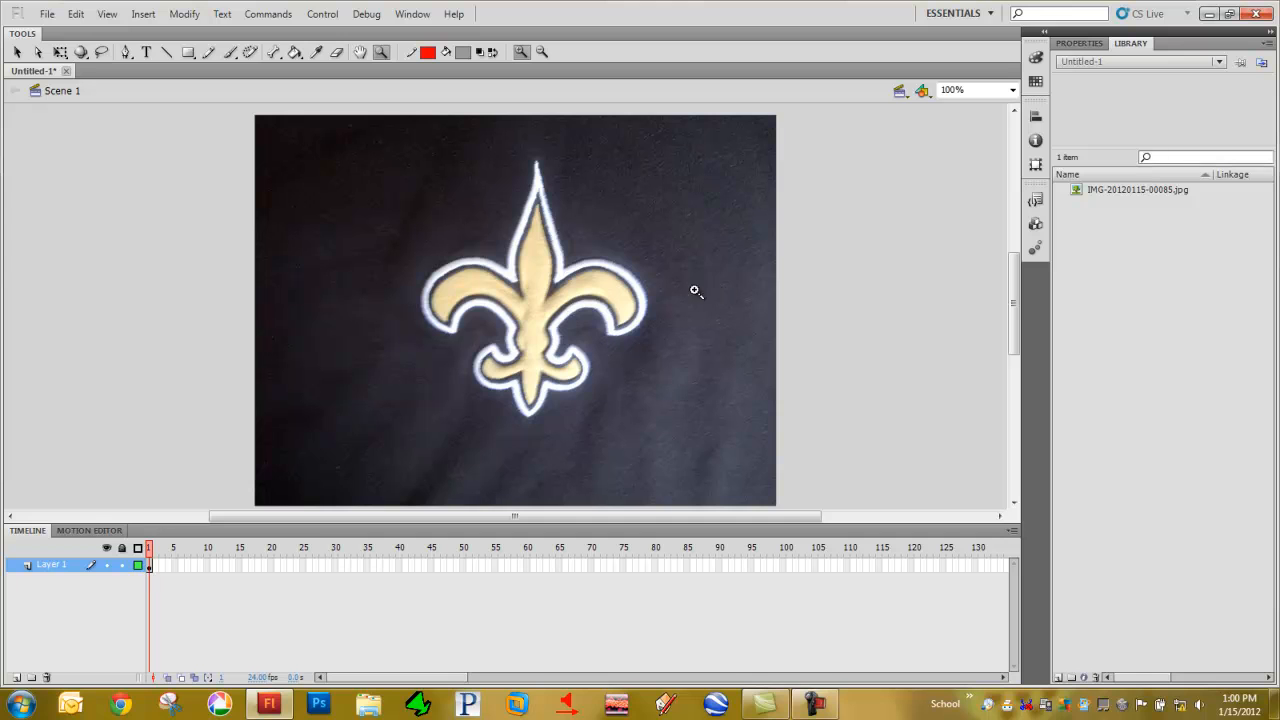
{"action": "key", "text": "ctrl+2"}
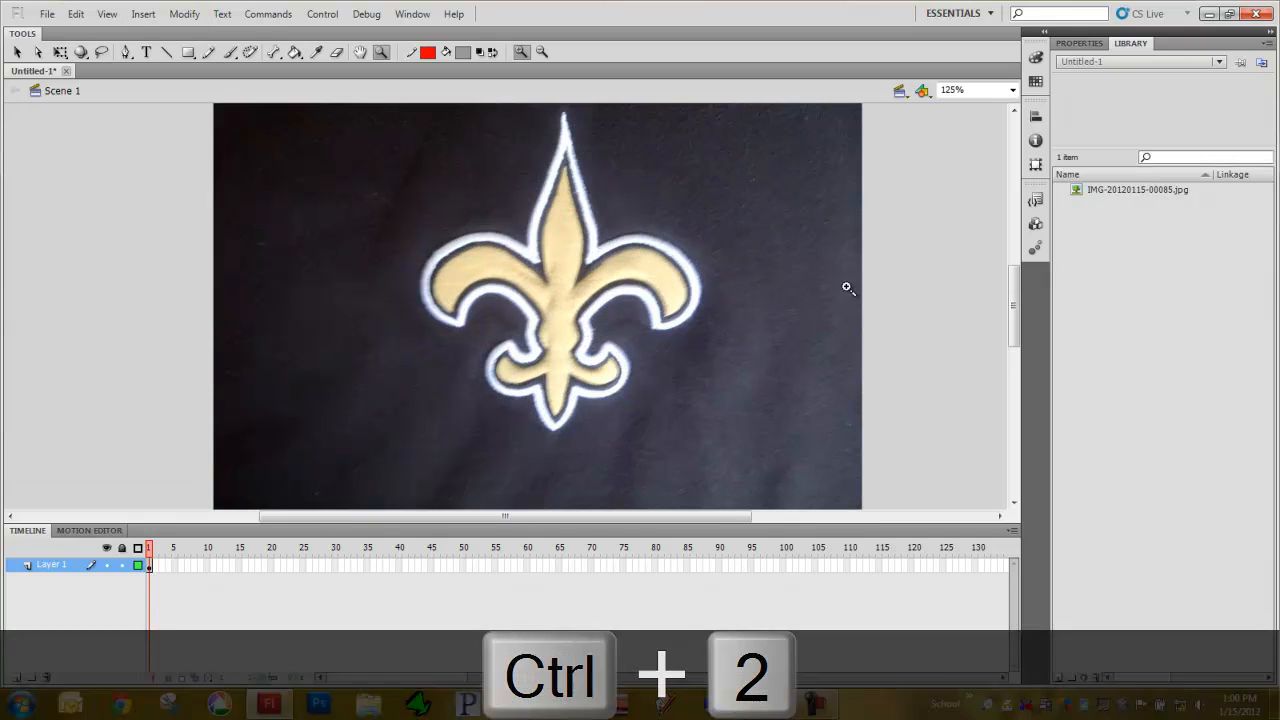
{"action": "left_click_drag", "start_coordinate": [1013, 290], "coordinate": [1013, 287]}
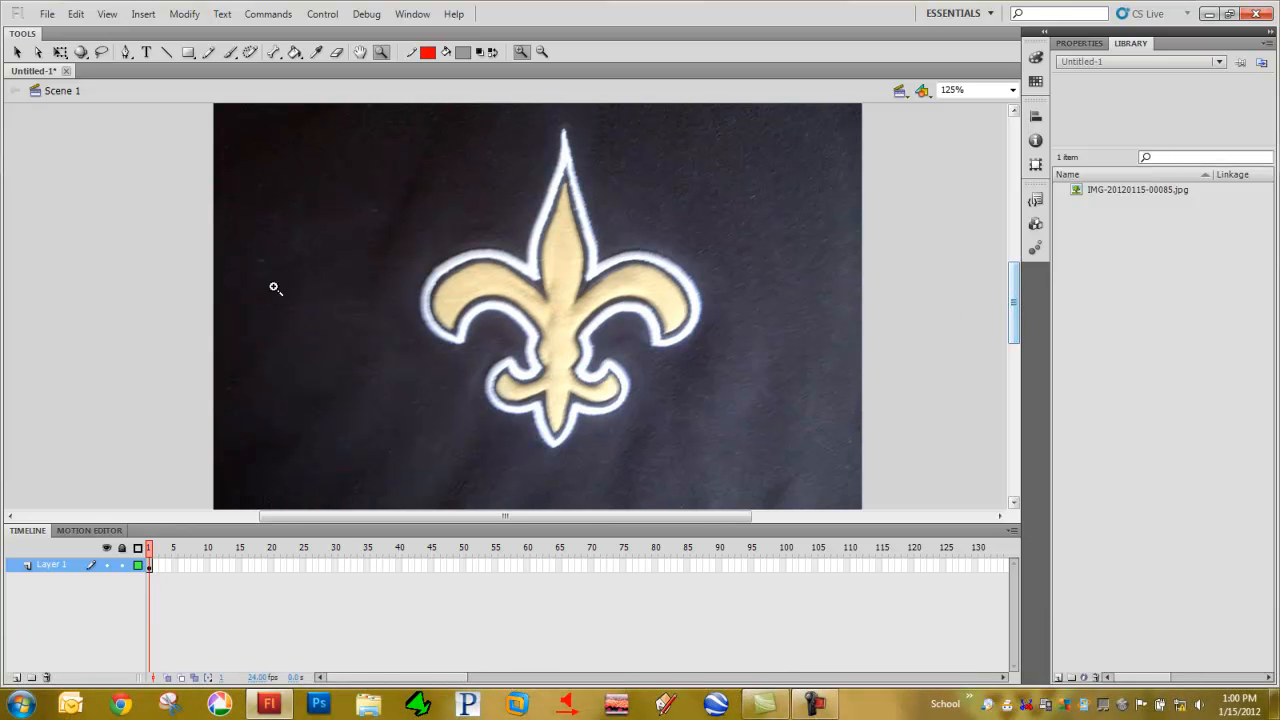
{"action": "left_click", "coordinate": [16, 52]}
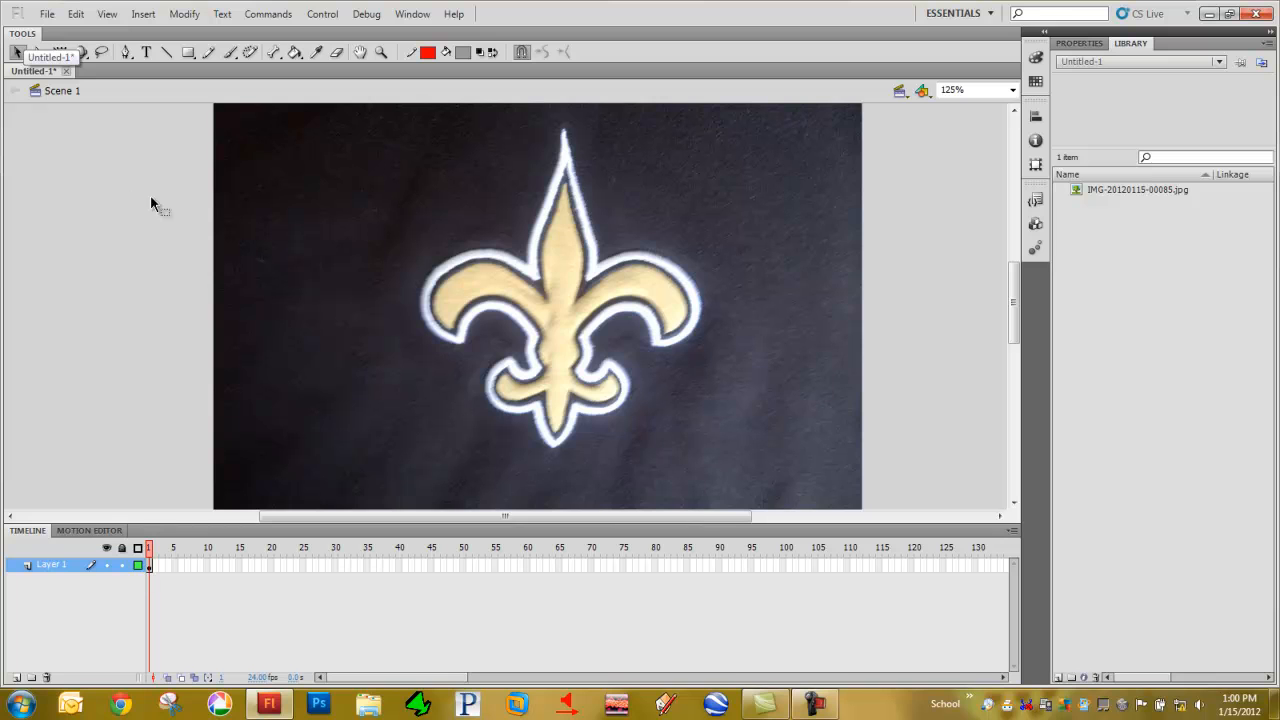
{"action": "left_click", "coordinate": [555, 309]}
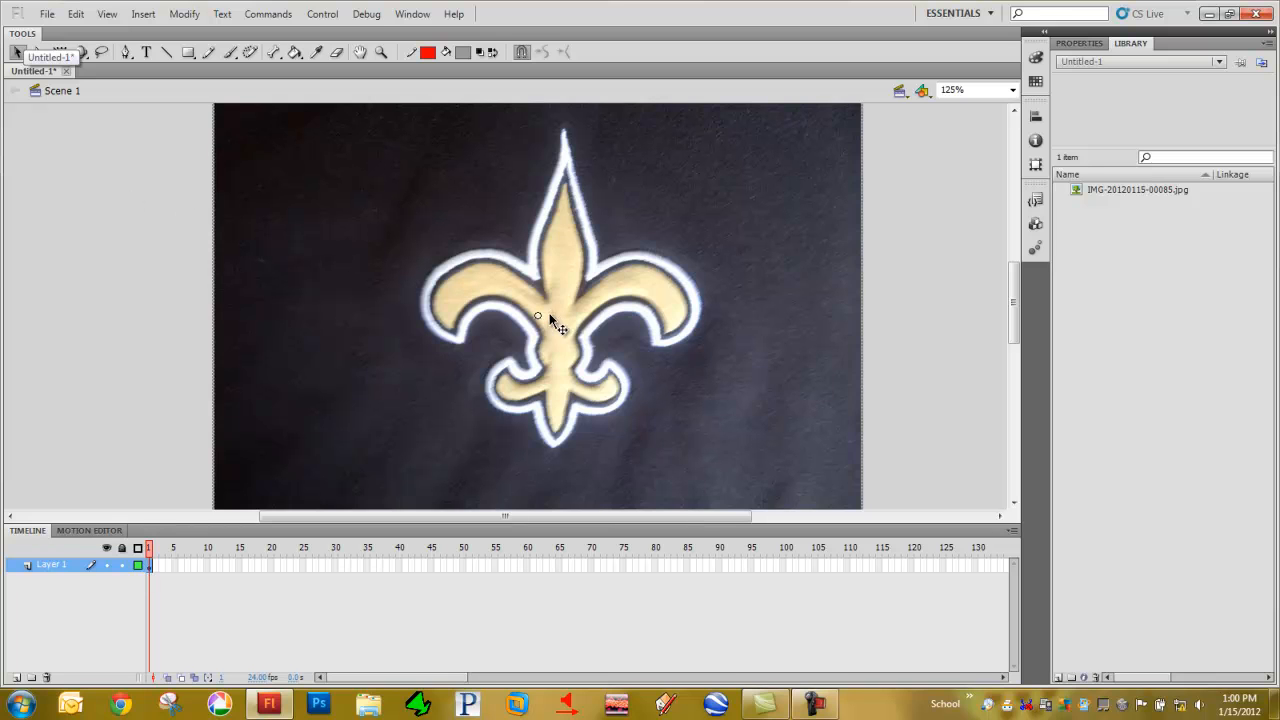
{"action": "mouse_move", "coordinate": [1014, 304]}
{"action": "left_mouse_down"}
{"action": "mouse_move", "coordinate": [1017, 282]}
{"action": "mouse_move", "coordinate": [1014, 298]}
{"action": "left_mouse_up"}
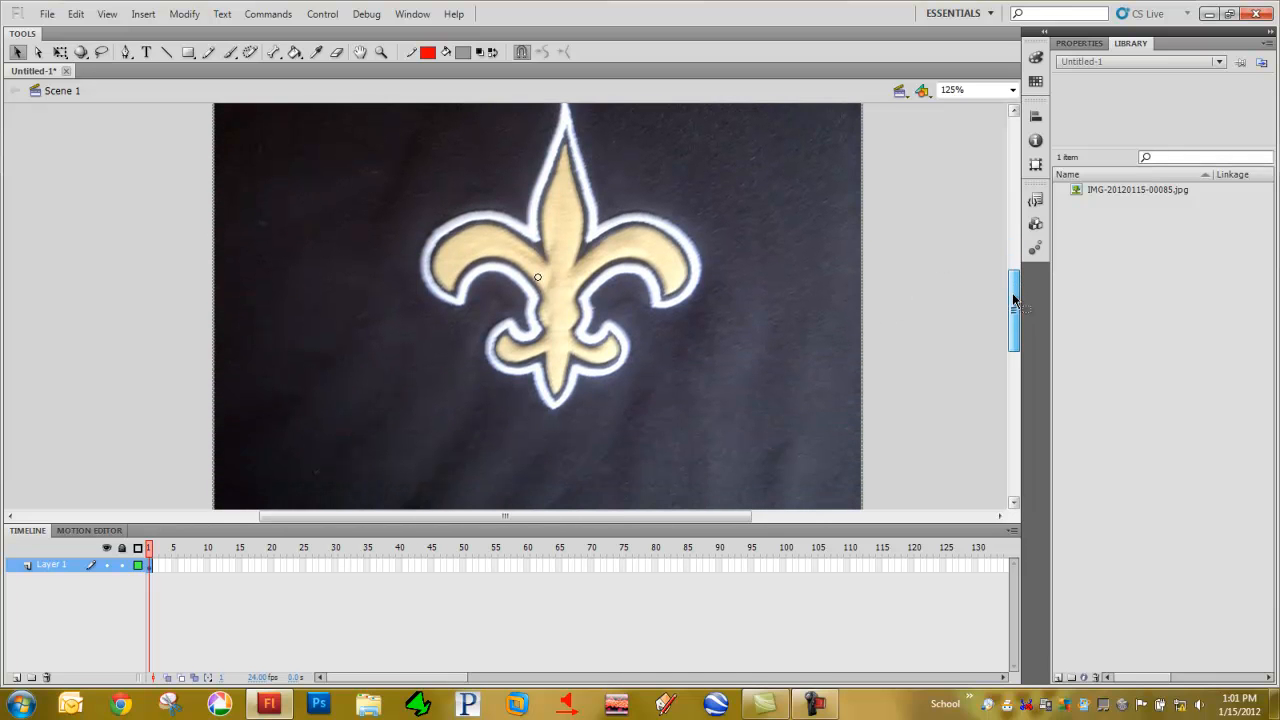
{"action": "right_click", "coordinate": [702, 230]}
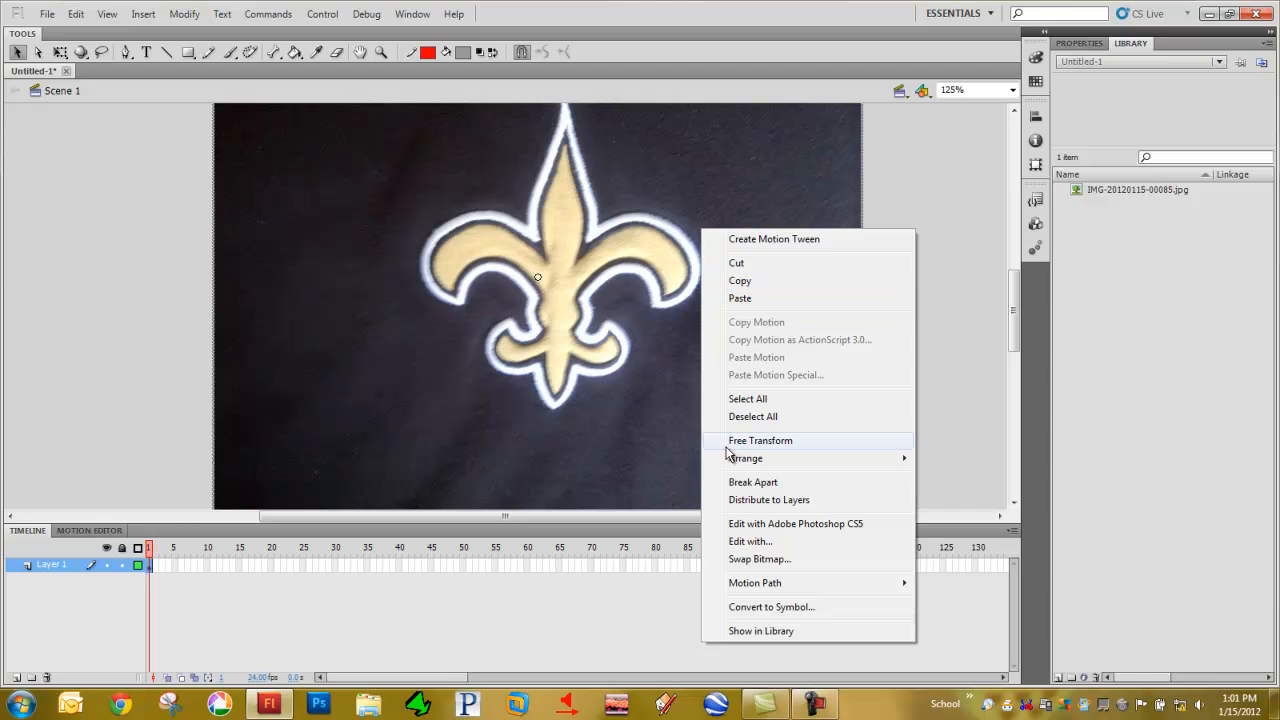
{"action": "left_click", "coordinate": [740, 172]}
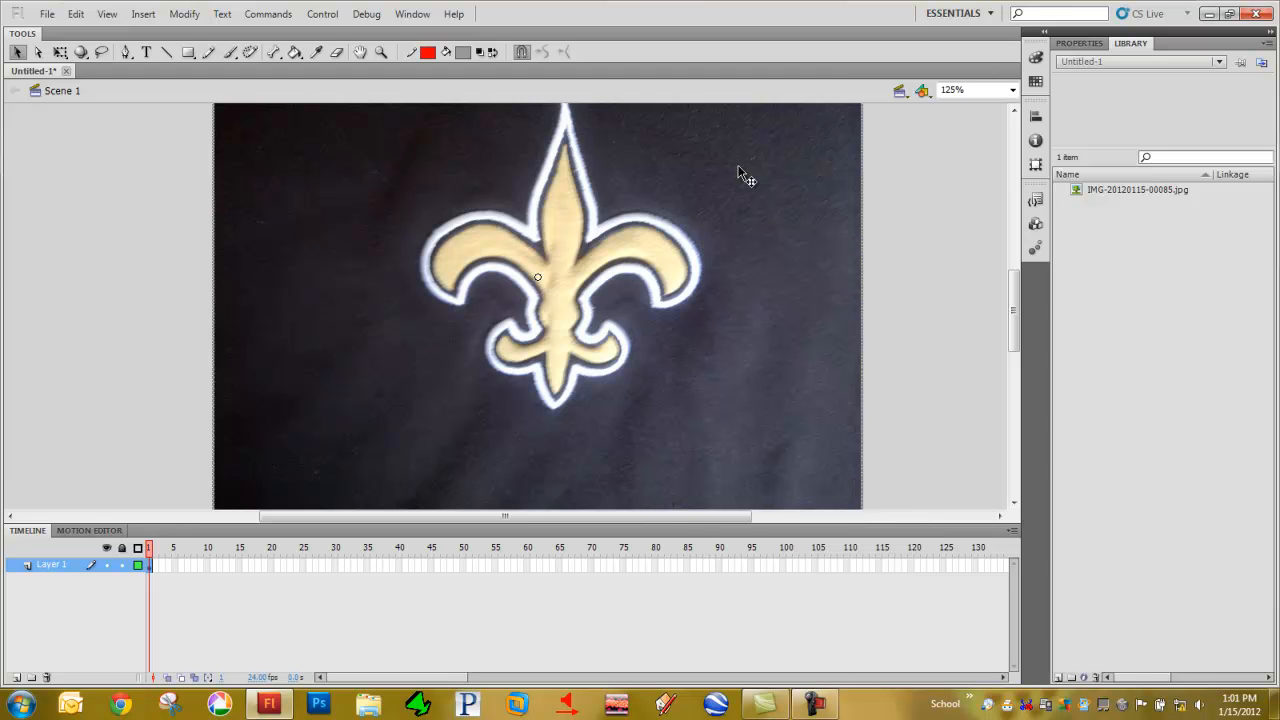
{"action": "key", "text": "ctrl+b"}
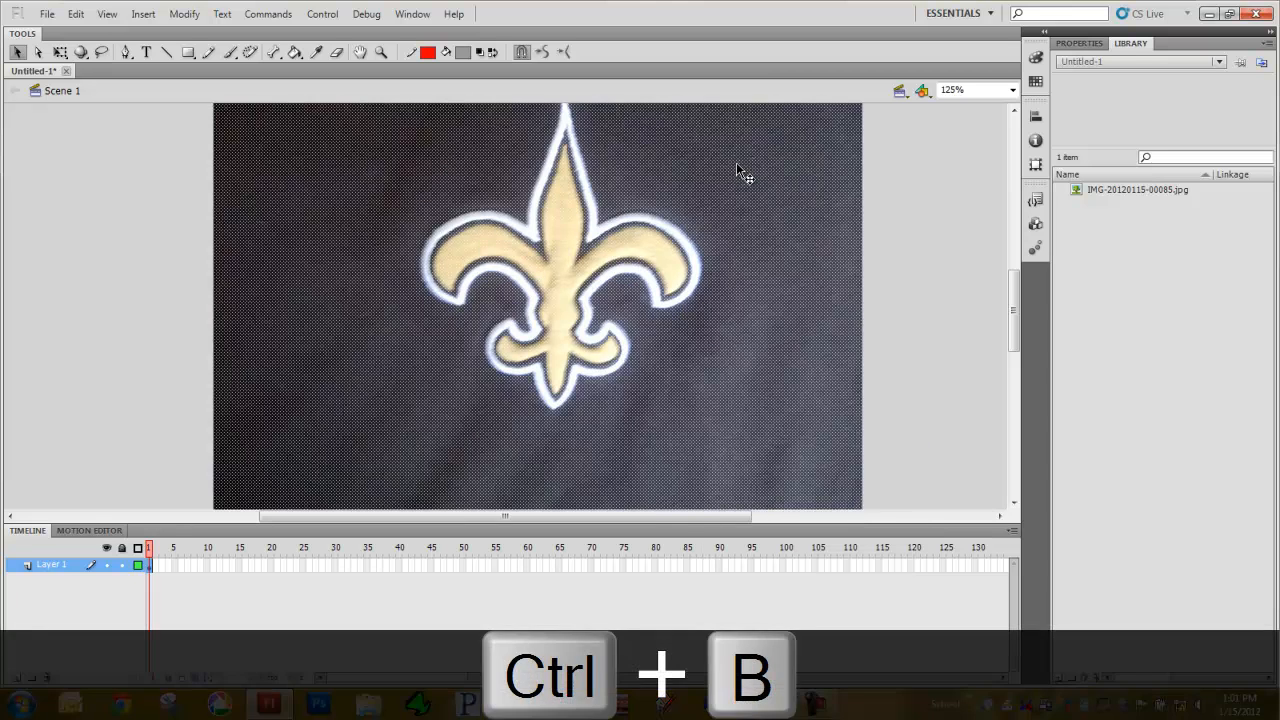
{"action": "right_click", "coordinate": [805, 310]}
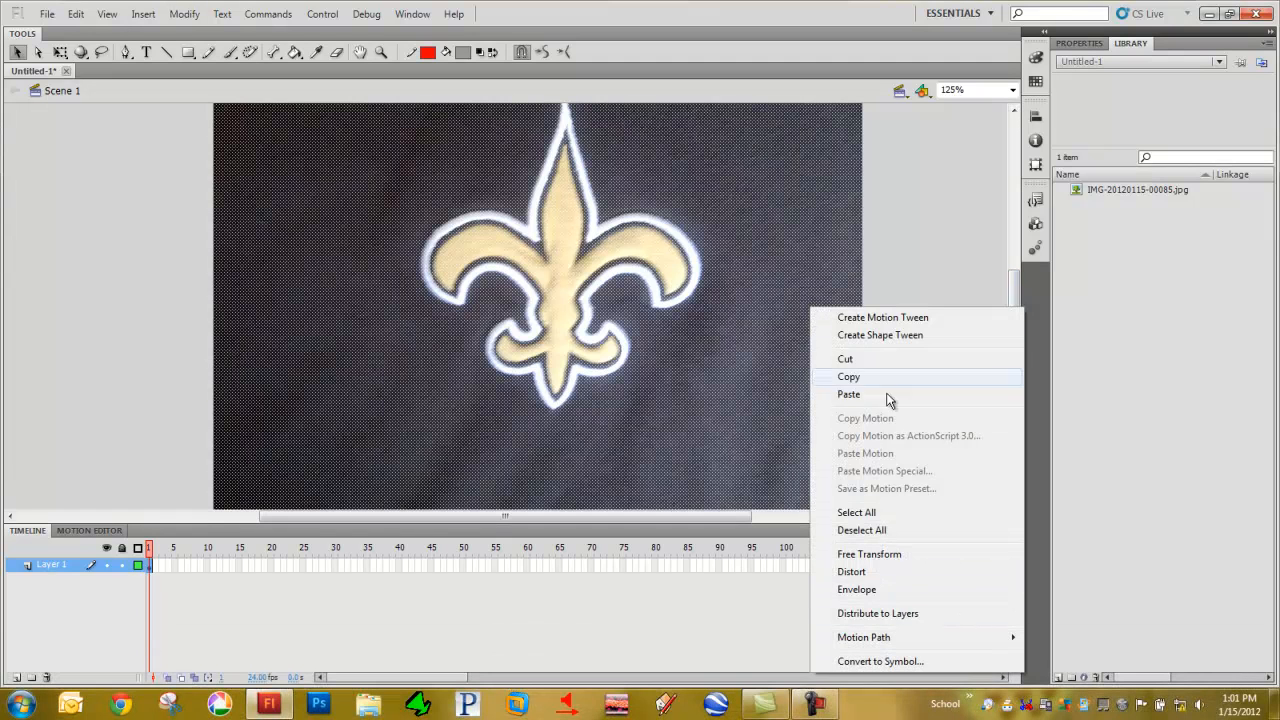
{"action": "left_click", "coordinate": [914, 237]}
Deselect the broken-apart photo and bend its top, left and right edges inward into concave curves
{"action": "left_click", "coordinate": [821, 245]}
{"action": "left_click_drag", "start_coordinate": [1018, 312], "coordinate": [1011, 285]}
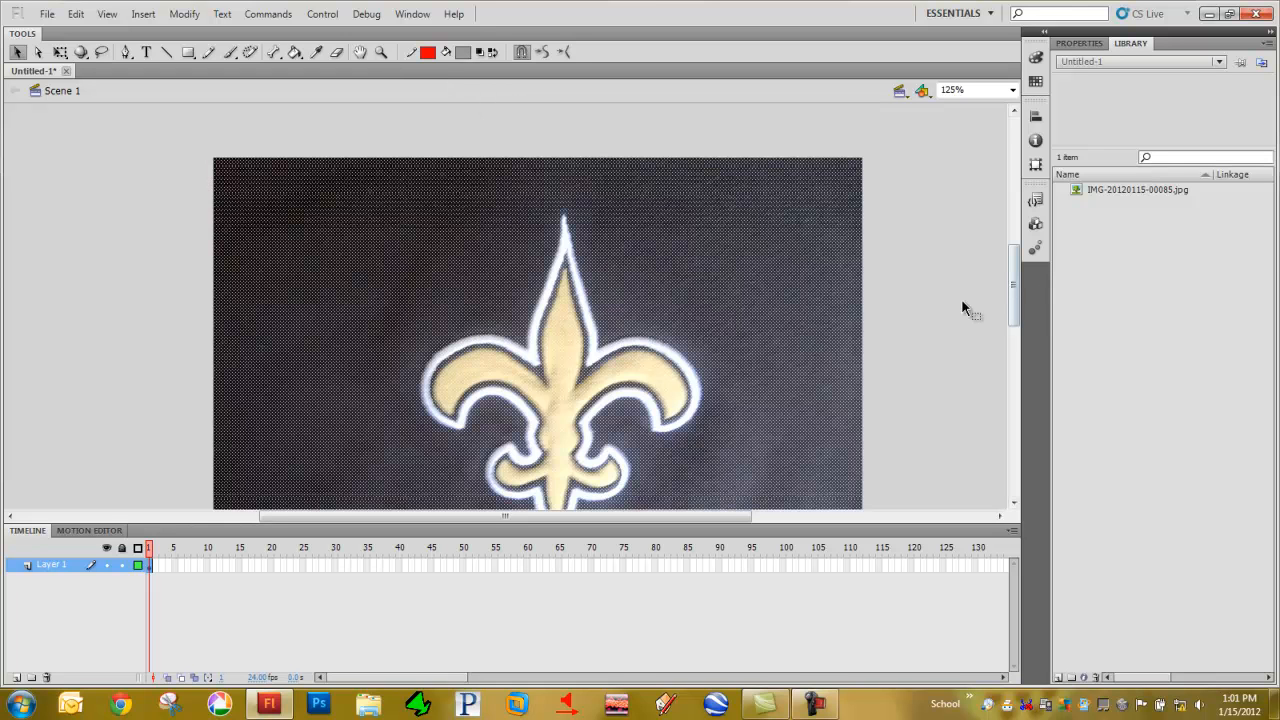
{"action": "left_click", "coordinate": [921, 272]}
{"action": "left_click", "coordinate": [791, 185]}
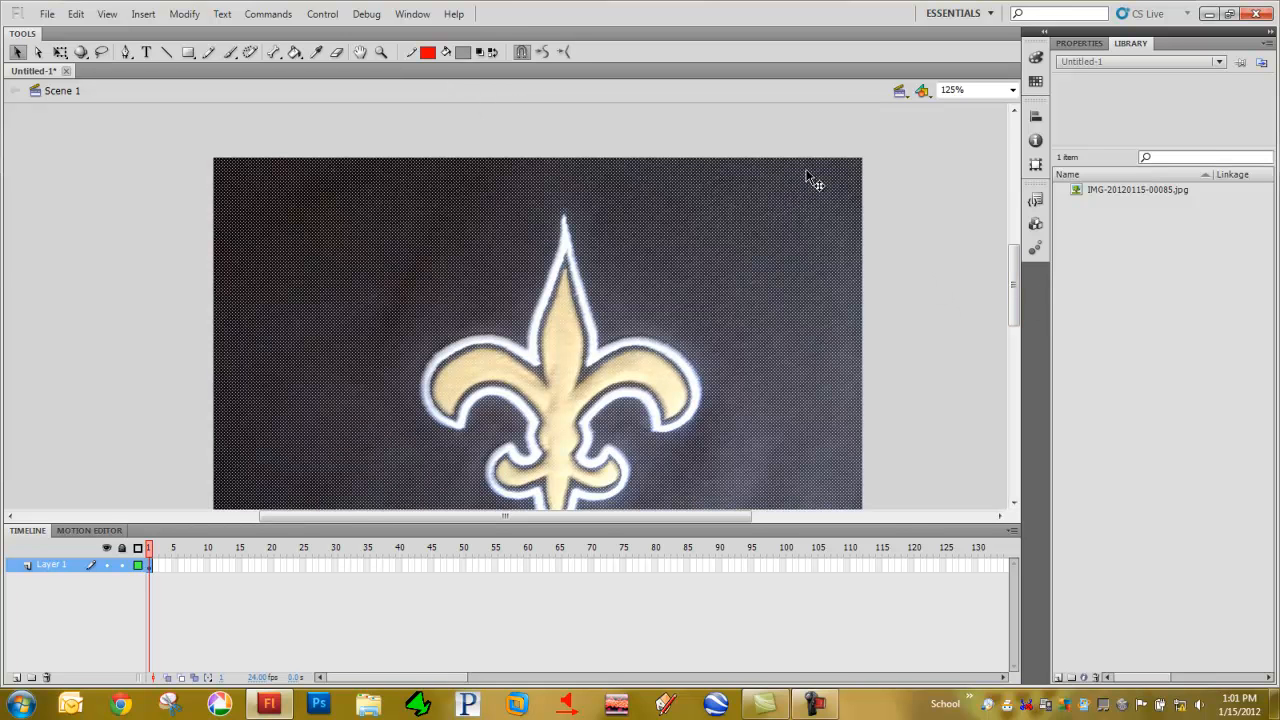
{"action": "left_click", "coordinate": [882, 179]}
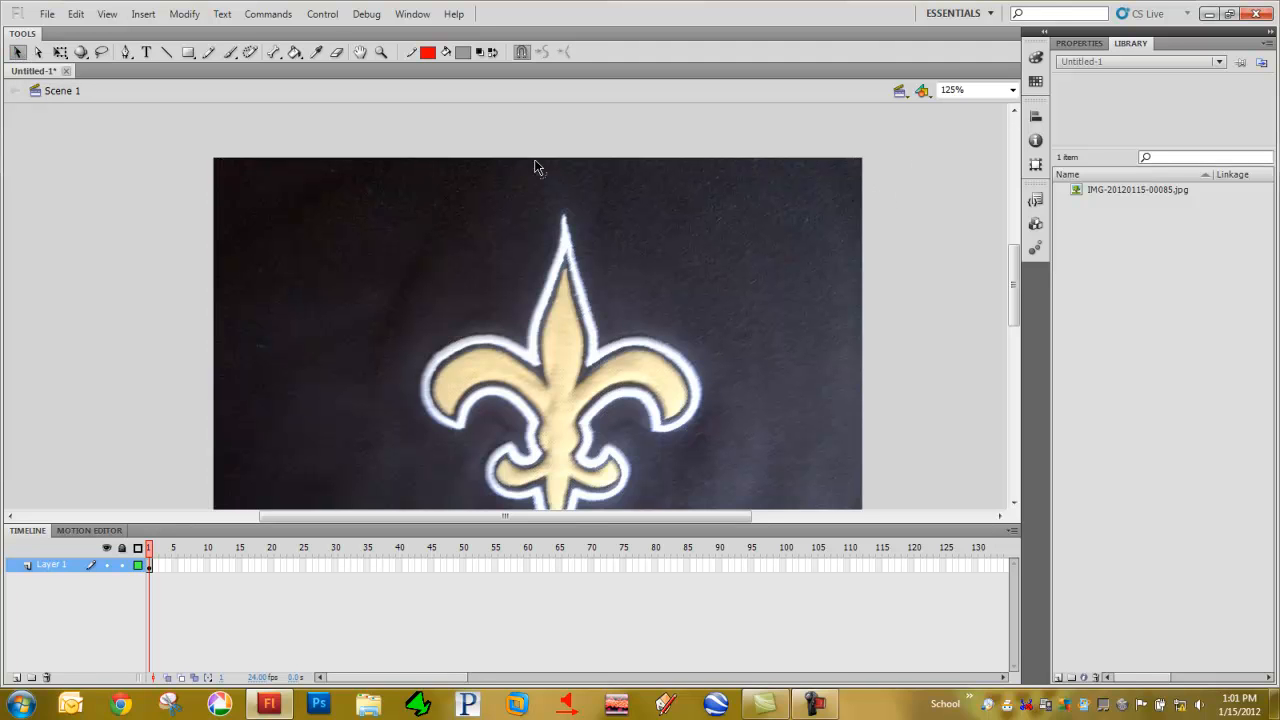
{"action": "left_click_drag", "start_coordinate": [535, 160], "coordinate": [535, 200]}
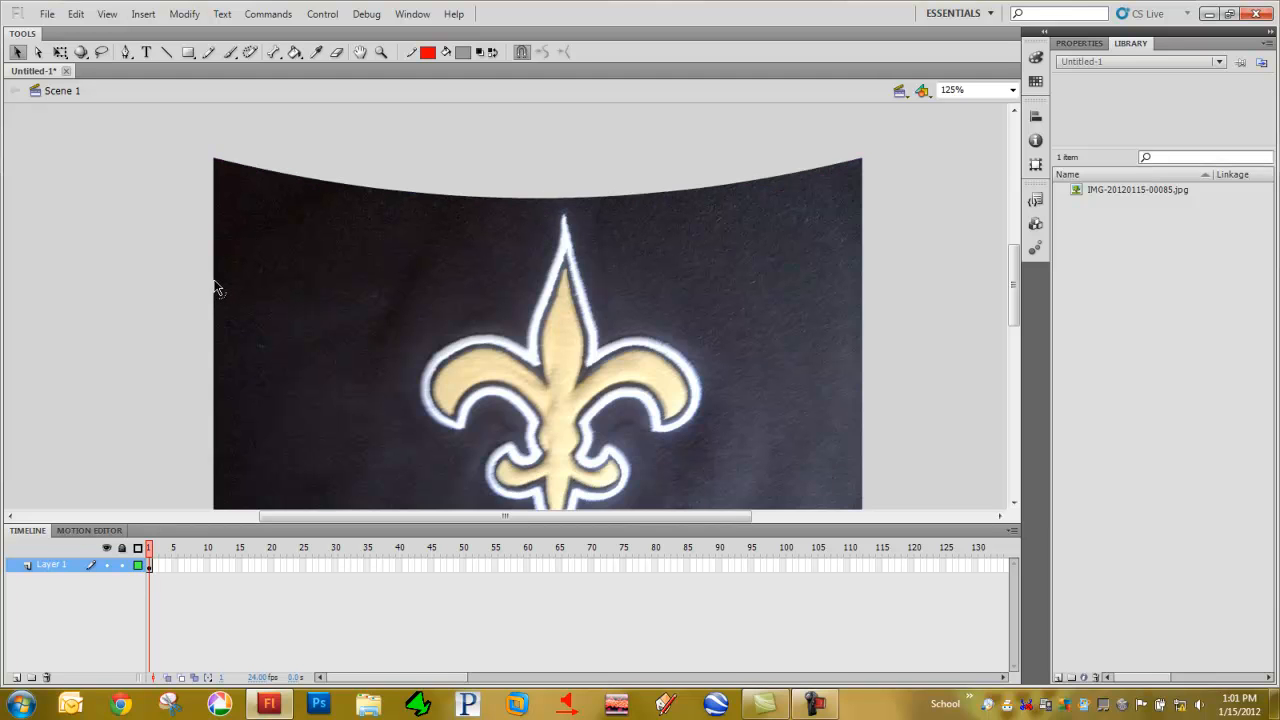
{"action": "left_click_drag", "start_coordinate": [214, 291], "coordinate": [440, 266]}
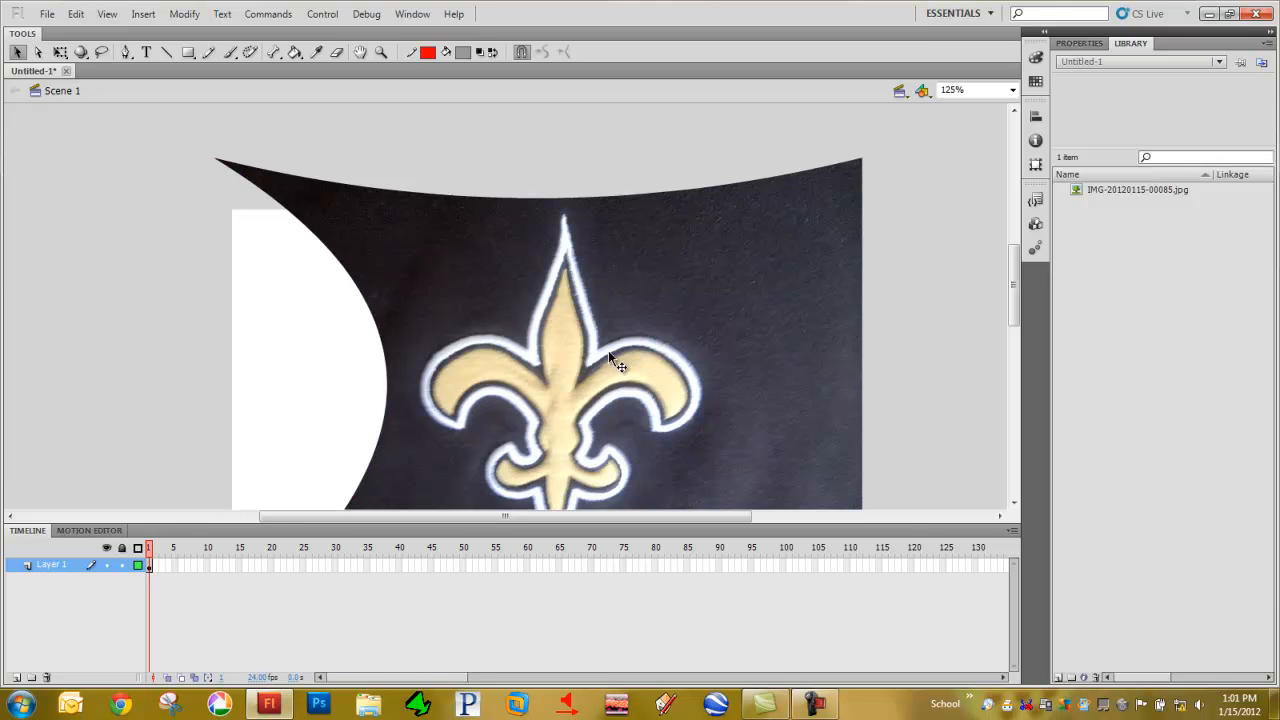
{"action": "mouse_move", "coordinate": [1014, 273]}
{"action": "left_mouse_down"}
{"action": "mouse_move", "coordinate": [1014, 348]}
{"action": "mouse_move", "coordinate": [1014, 283]}
{"action": "left_mouse_up"}
{"action": "left_click_drag", "start_coordinate": [864, 343], "coordinate": [729, 338]}
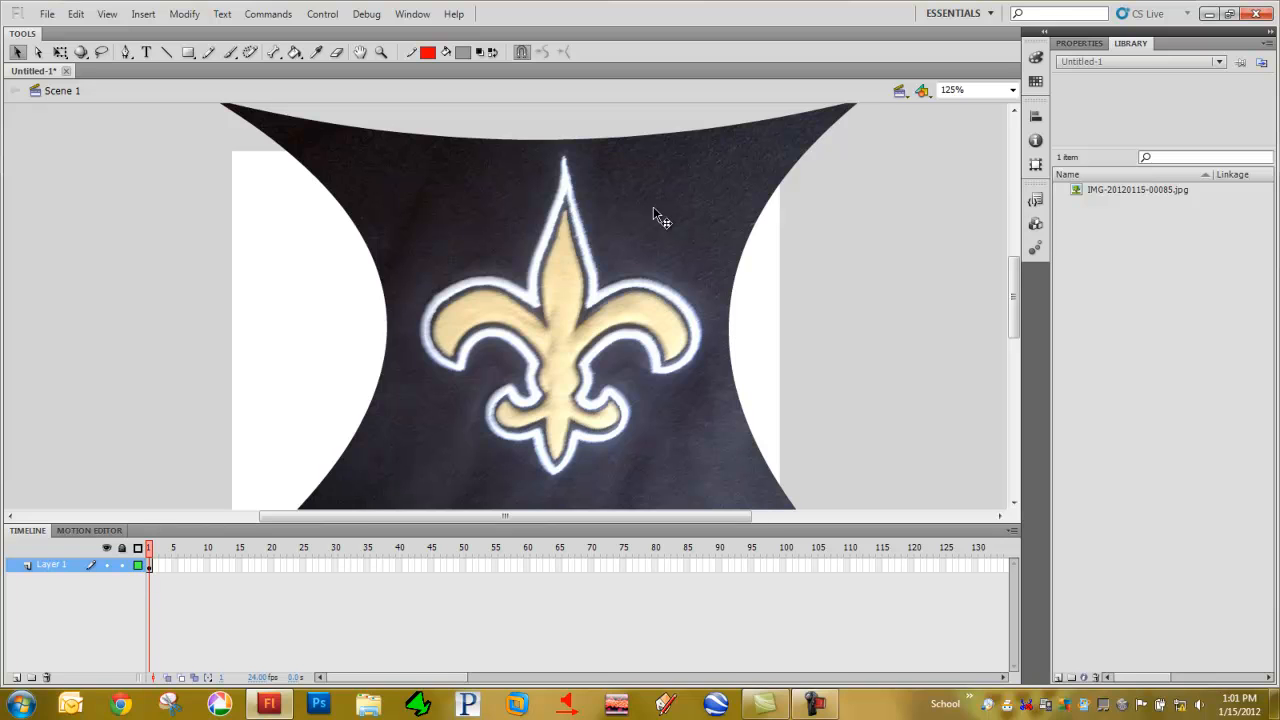
Draw a straight red line across the photo's upper-left corner, from the top edge to the curved left edge, and show its anchor points with Subselection
{"action": "left_click", "coordinate": [167, 53]}
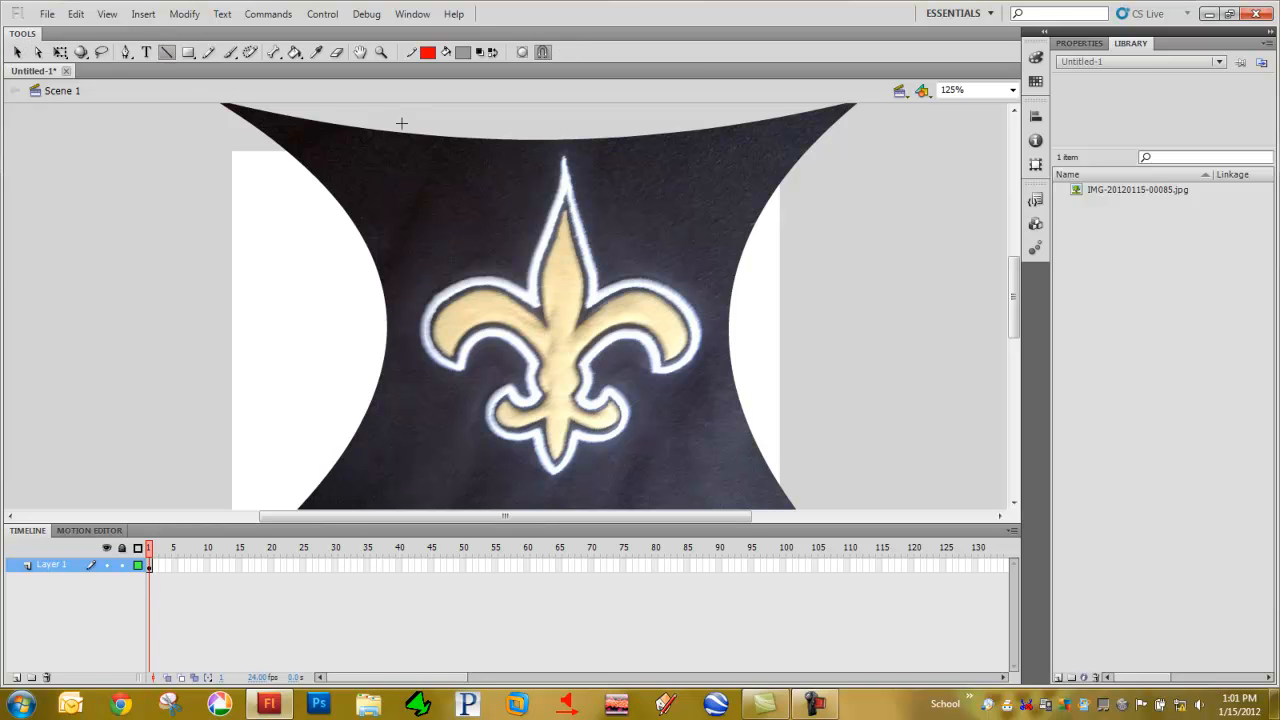
{"action": "left_click_drag", "start_coordinate": [426, 139], "coordinate": [372, 255]}
{"action": "key", "text": "a"}
{"action": "left_click", "coordinate": [377, 261]}
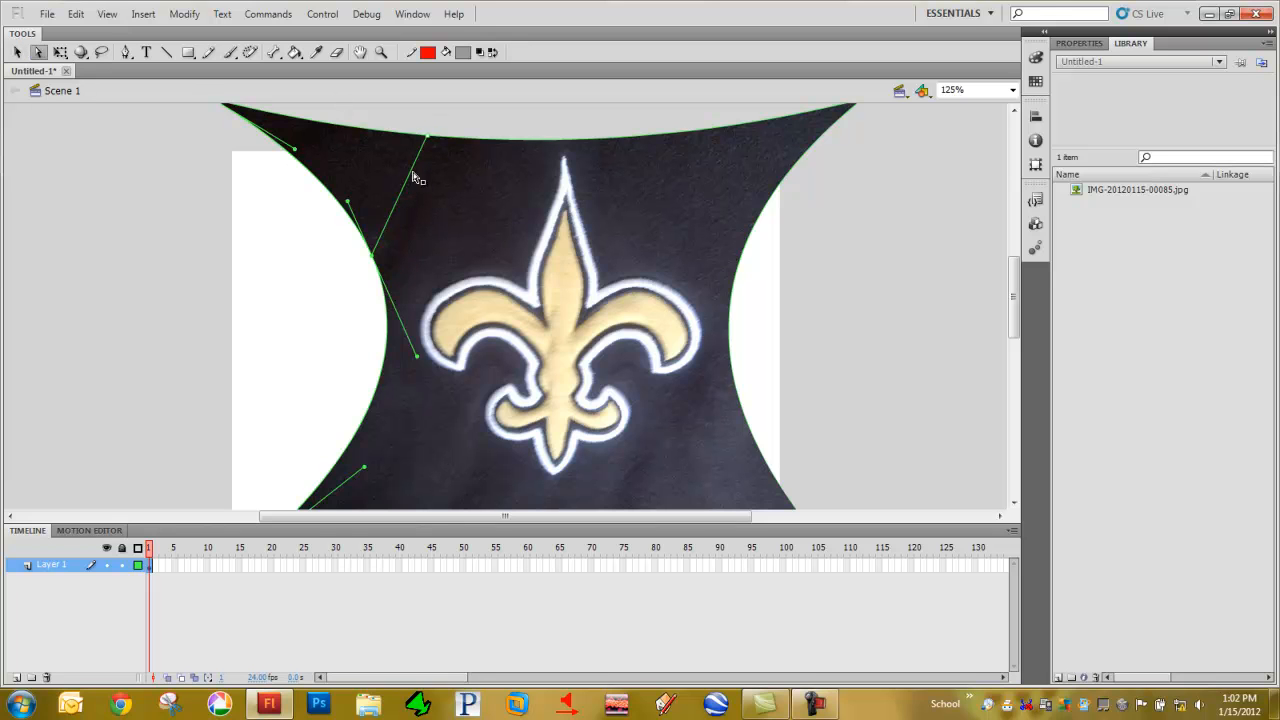
Examine at several magnifications how the red line's upper end meets the photo's curved top edge
{"action": "key", "text": "z"}
{"action": "left_click_drag", "start_coordinate": [443, 120], "coordinate": [422, 147]}
{"action": "key", "text": "space"}
{"action": "left_click_drag", "start_coordinate": [586, 337], "coordinate": [534, 203]}
{"action": "key", "text": "z"}
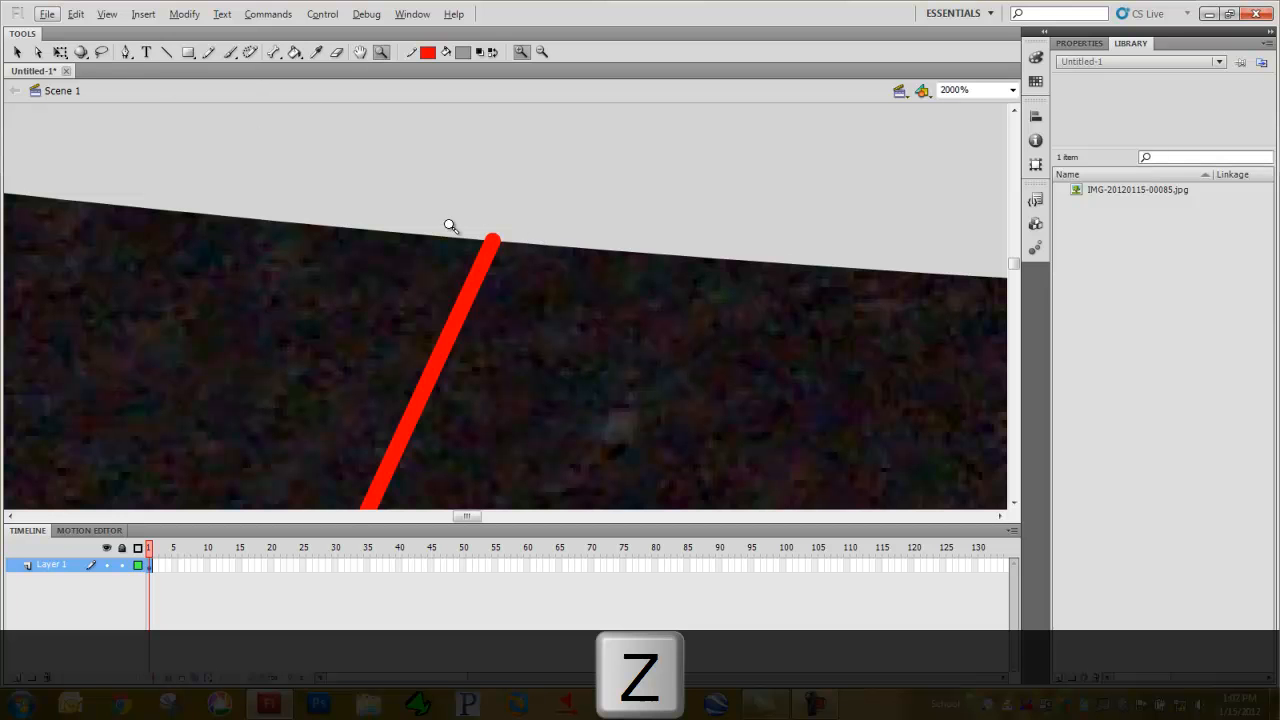
{"action": "left_click", "coordinate": [540, 268], "text": "alt"}
{"action": "left_click", "coordinate": [502, 360], "text": "alt"}
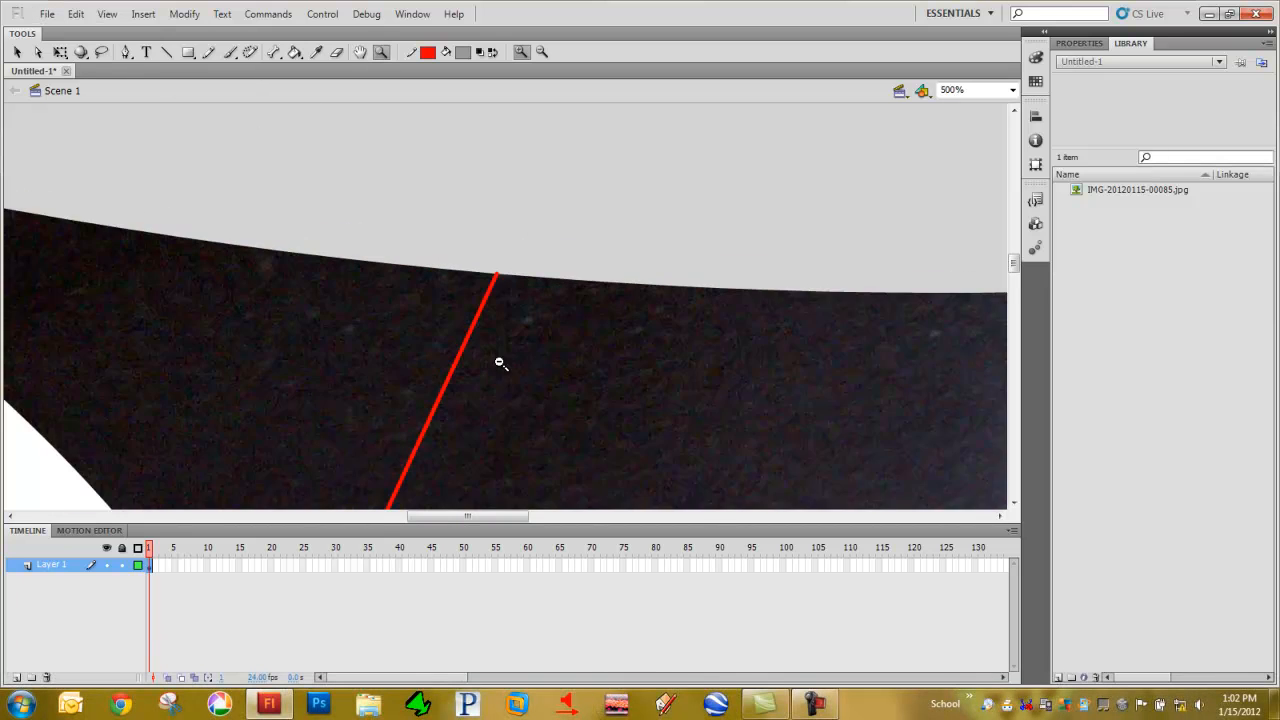
{"action": "left_click", "coordinate": [494, 375], "text": "alt"}
{"action": "left_click", "coordinate": [494, 375], "text": "alt"}
{"action": "left_click", "coordinate": [520, 251]}
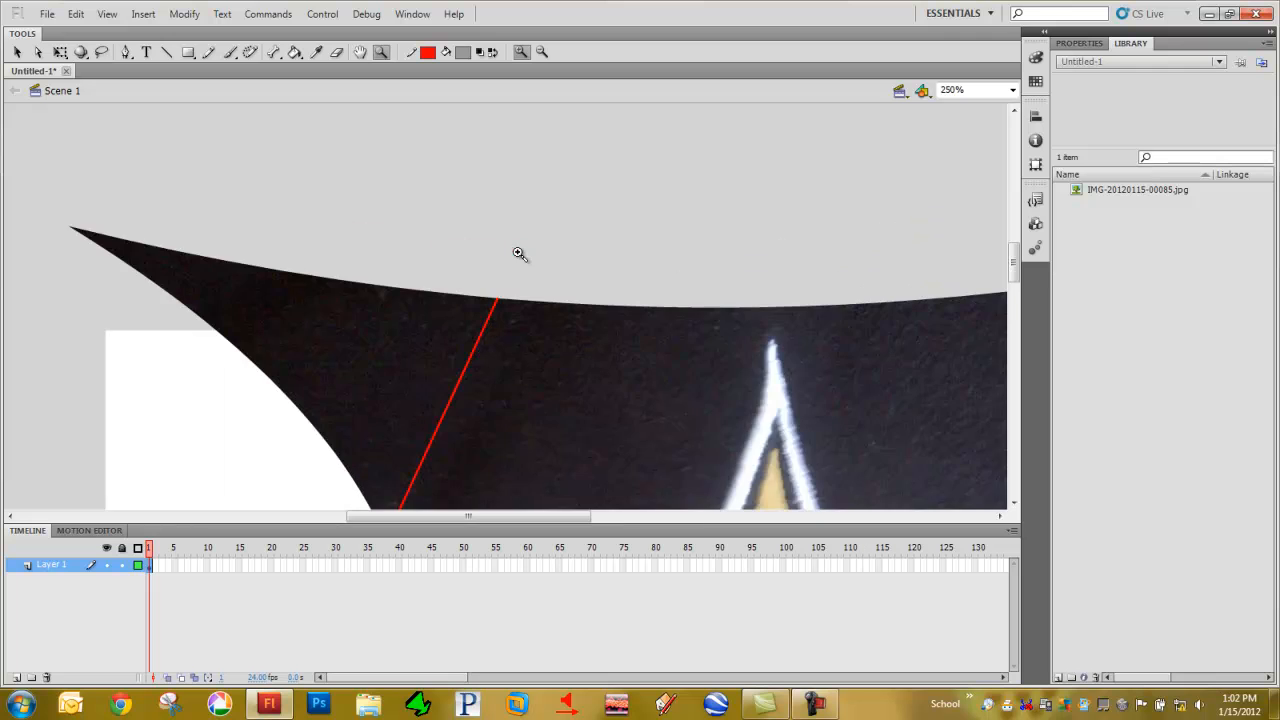
{"action": "left_click", "coordinate": [502, 308]}
{"action": "left_click", "coordinate": [502, 307]}
{"action": "left_click", "coordinate": [502, 285]}
{"action": "left_click", "coordinate": [562, 348], "text": "alt"}
{"action": "left_click", "coordinate": [563, 349], "text": "alt"}
{"action": "left_click", "coordinate": [538, 332], "text": "alt"}
{"action": "left_click", "coordinate": [503, 391], "text": "alt"}
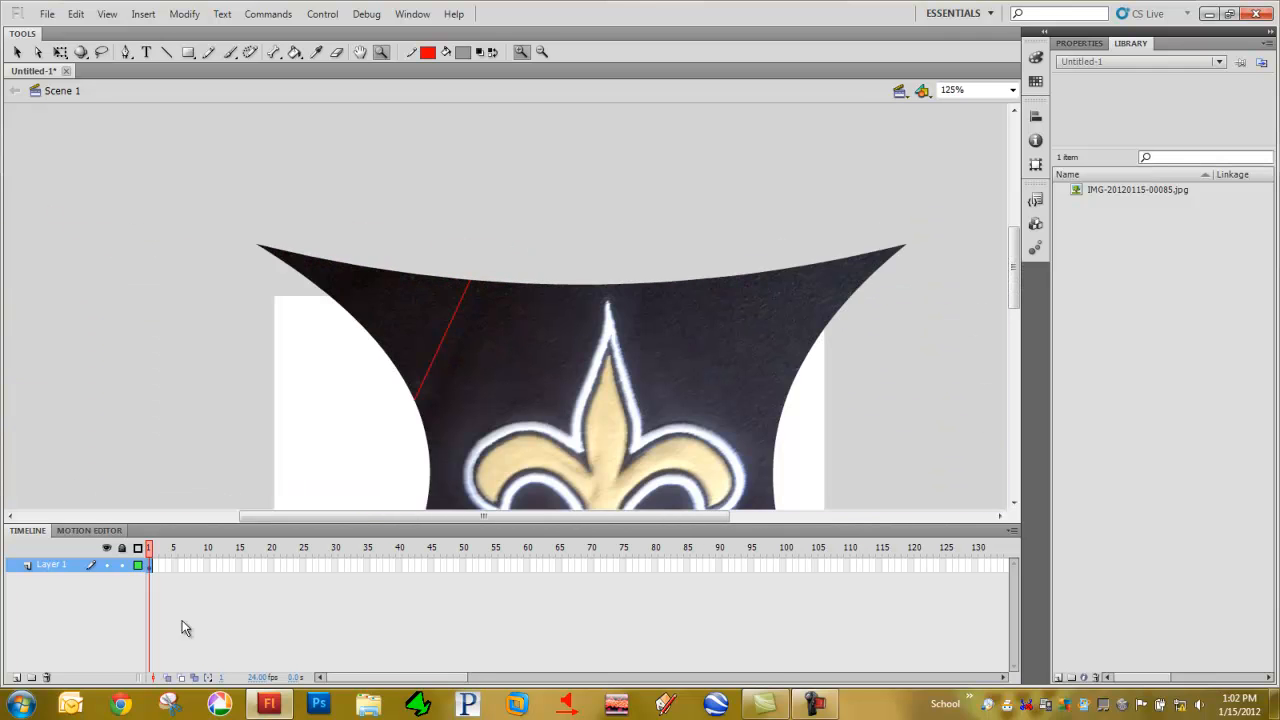
Collapse the timeline and examine the red line up close with Subselection, following it between the photo's top and left edges
{"action": "double_click", "coordinate": [28, 531]}
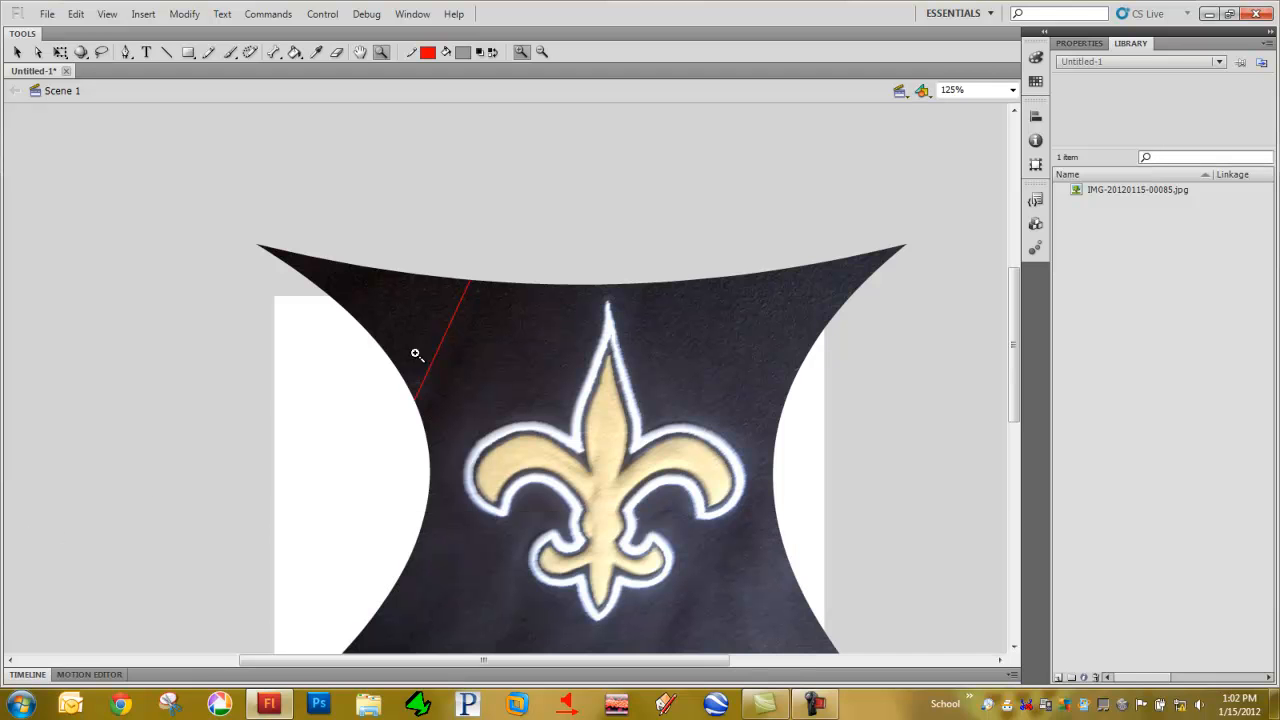
{"action": "left_click_drag", "start_coordinate": [449, 266], "coordinate": [529, 337]}
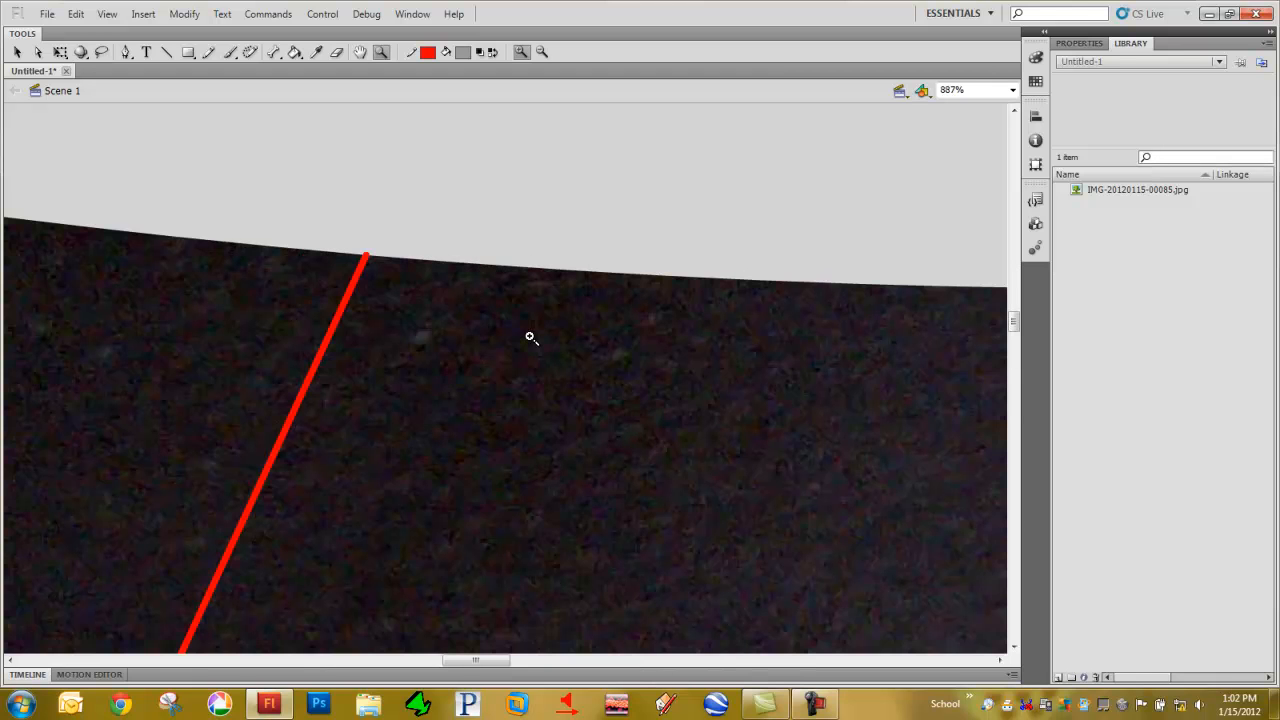
{"action": "key", "text": "a"}
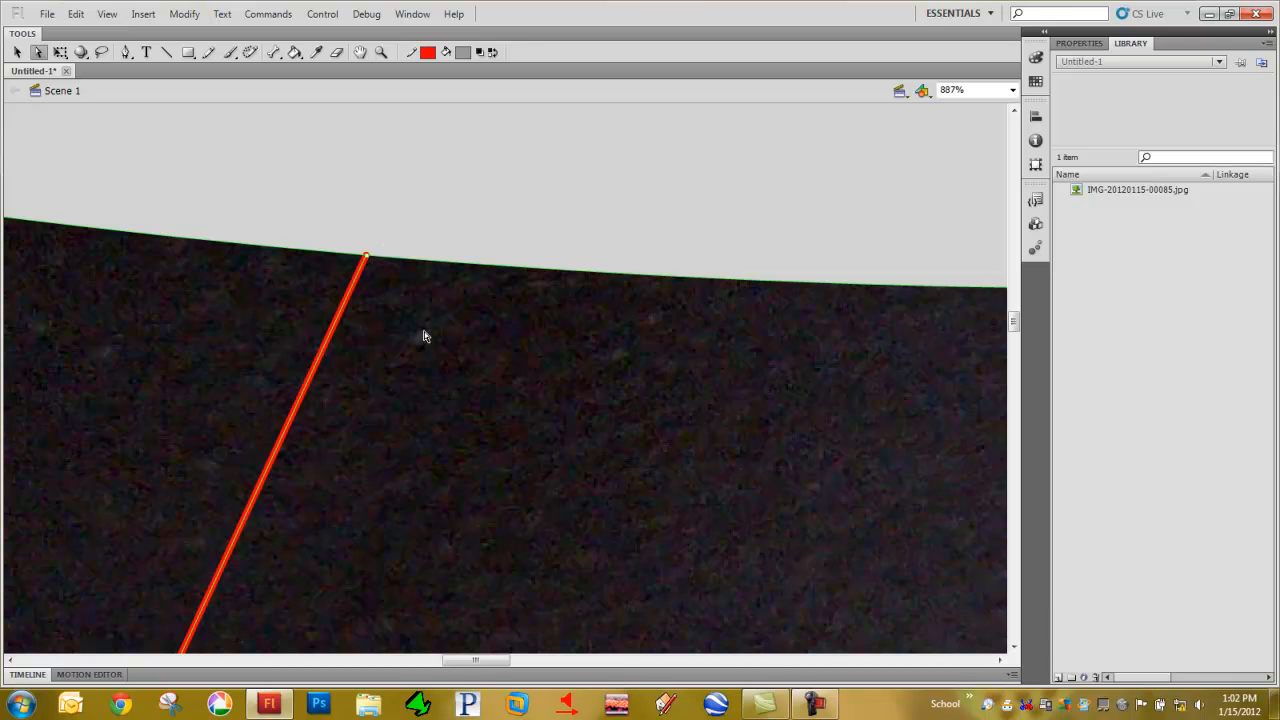
{"action": "key", "text": "space"}
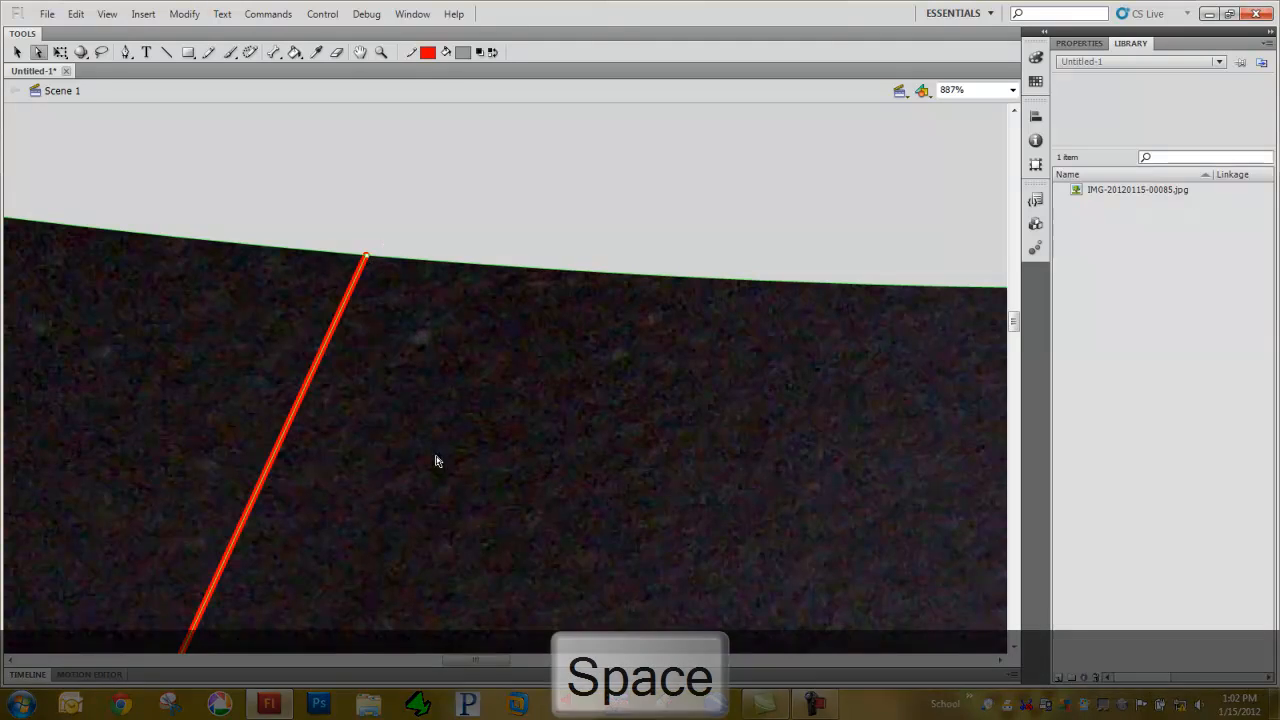
{"action": "left_click_drag", "start_coordinate": [394, 508], "coordinate": [506, 330]}
{"action": "left_click_drag", "start_coordinate": [424, 430], "coordinate": [526, 243]}
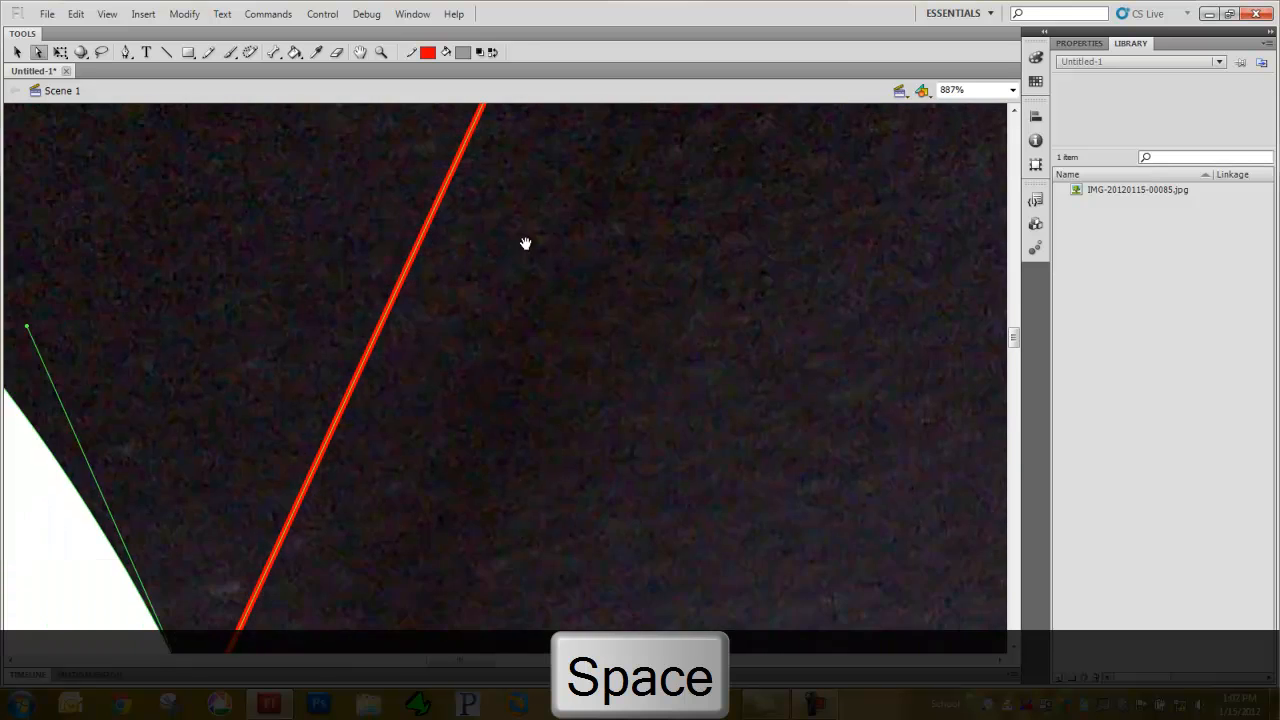
{"action": "left_click_drag", "start_coordinate": [346, 437], "coordinate": [400, 267]}
{"action": "mouse_move", "coordinate": [266, 357]}
{"action": "left_mouse_down"}
{"action": "mouse_move", "coordinate": [456, 137]}
{"action": "mouse_move", "coordinate": [637, 289]}
{"action": "mouse_move", "coordinate": [517, 257]}
{"action": "mouse_move", "coordinate": [617, 271]}
{"action": "mouse_move", "coordinate": [637, 380]}
{"action": "mouse_move", "coordinate": [900, 569]}
{"action": "mouse_move", "coordinate": [831, 457]}
{"action": "mouse_move", "coordinate": [394, 349]}
{"action": "mouse_move", "coordinate": [689, 397]}
{"action": "mouse_move", "coordinate": [423, 266]}
{"action": "mouse_move", "coordinate": [531, 289]}
{"action": "mouse_move", "coordinate": [483, 371]}
{"action": "mouse_move", "coordinate": [434, 400]}
{"action": "mouse_move", "coordinate": [583, 357]}
{"action": "left_mouse_up"}
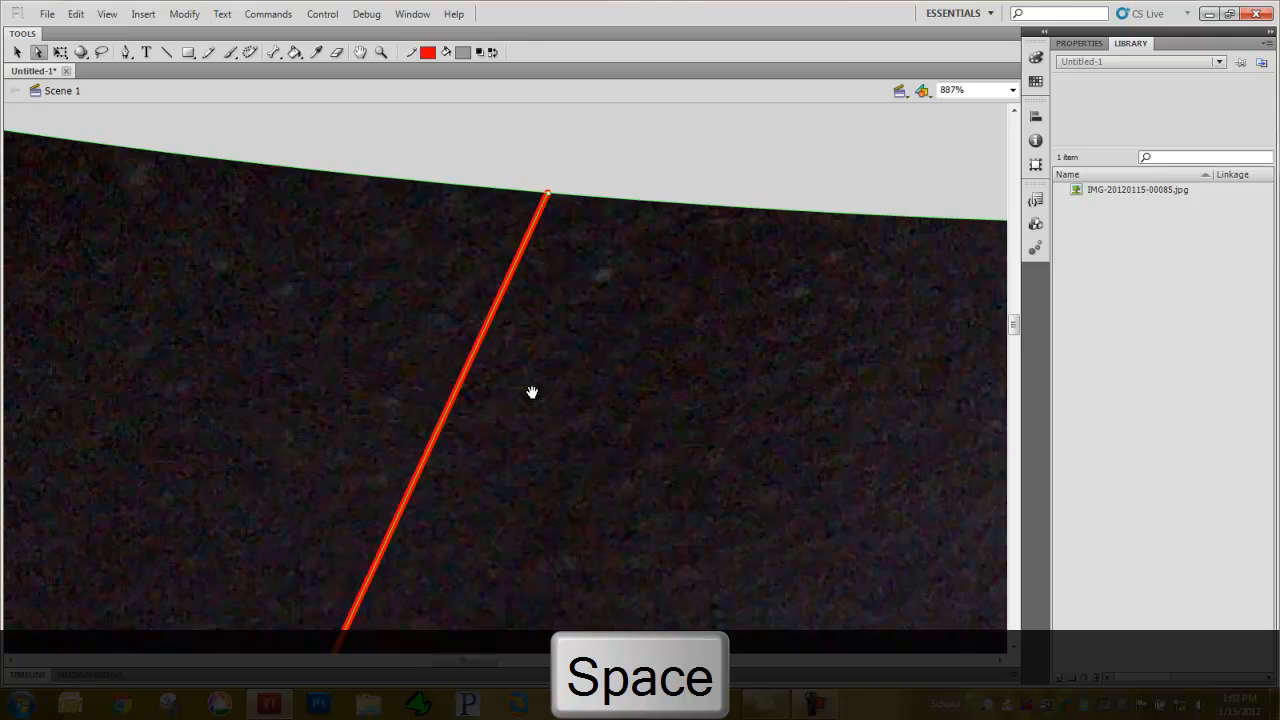
{"action": "left_click_drag", "start_coordinate": [534, 377], "coordinate": [556, 331]}
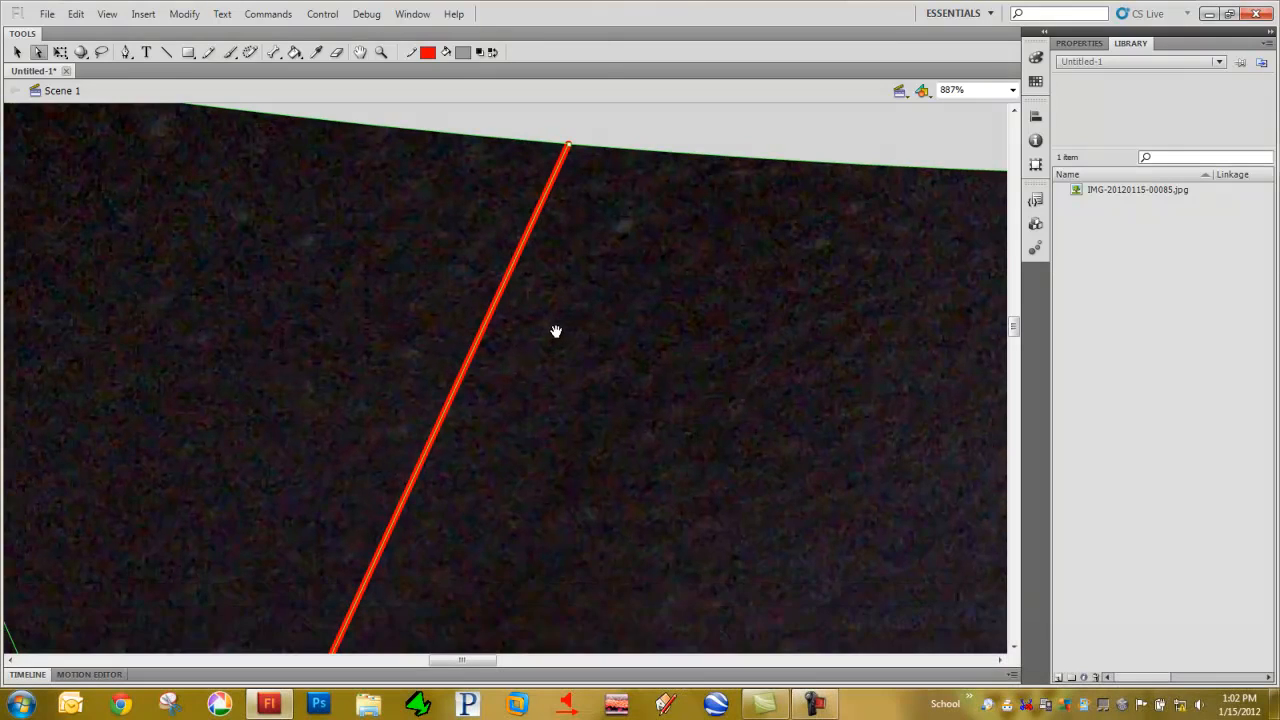
{"action": "left_click_drag", "start_coordinate": [560, 287], "coordinate": [549, 340]}
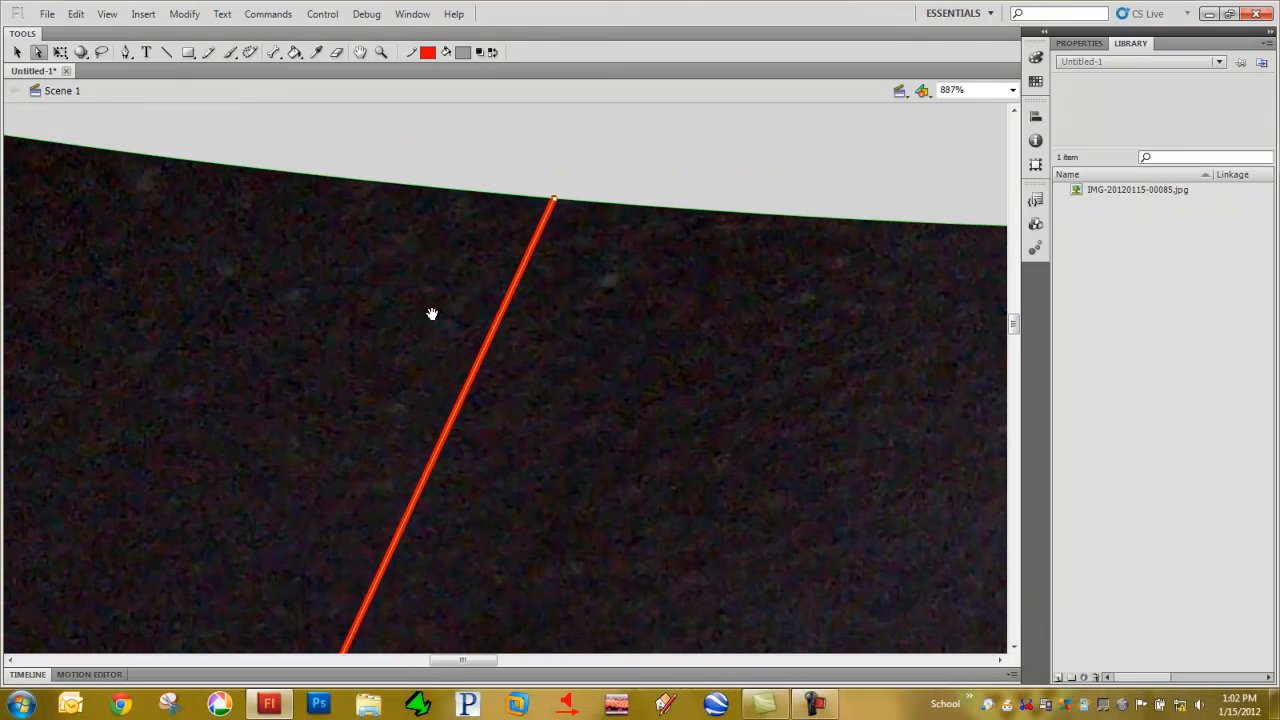
{"action": "key", "text": "space"}
{"action": "key", "text": "alt"}
{"action": "key", "text": "z"}
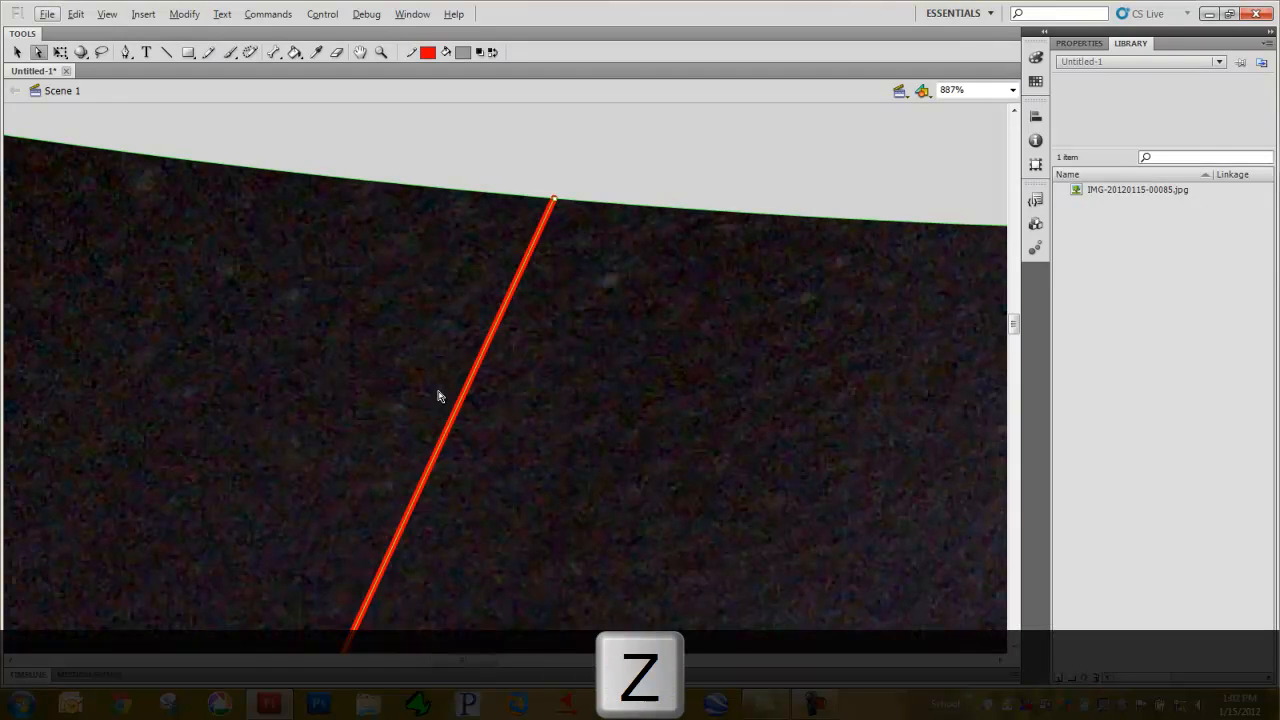
{"action": "left_click", "coordinate": [506, 130]}
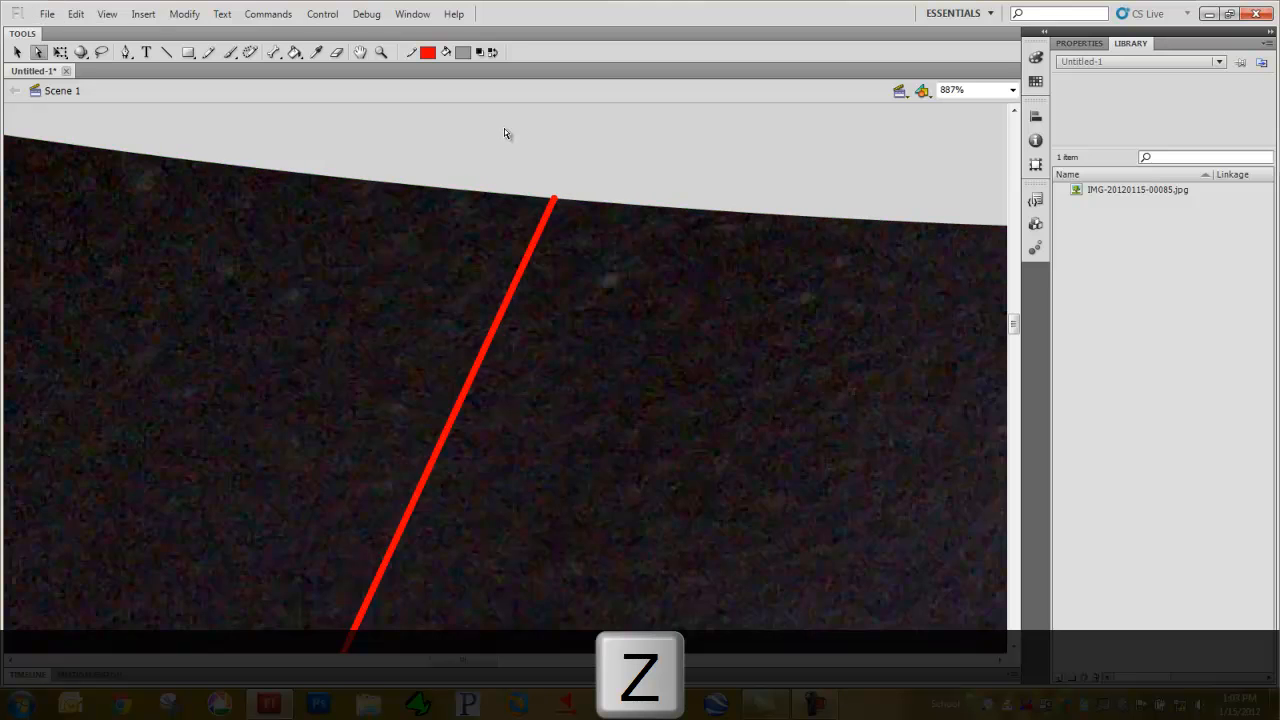
Delete only the photo's cut-off upper-left corner piece, leaving the red line, and undo that deletion
{"action": "key", "text": "z"}
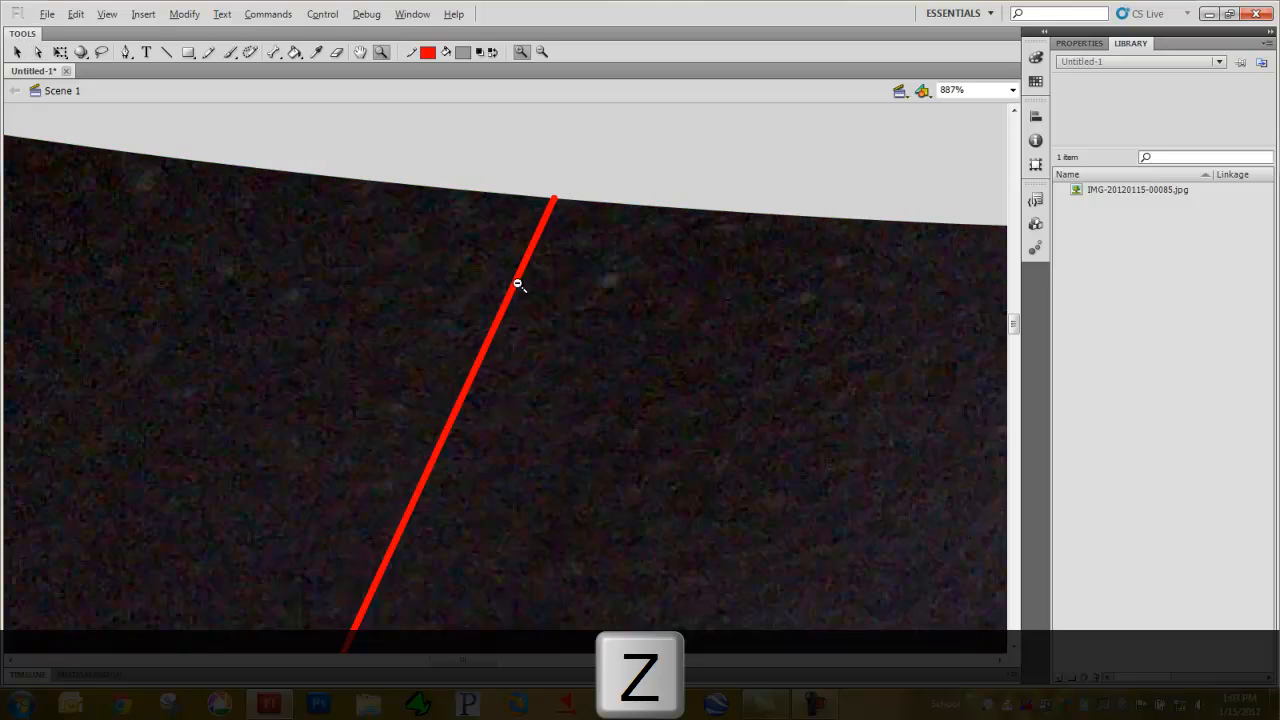
{"action": "left_click", "coordinate": [478, 424], "text": "alt"}
{"action": "left_click", "coordinate": [546, 497], "text": "alt"}
{"action": "left_click", "coordinate": [568, 497], "text": "alt"}
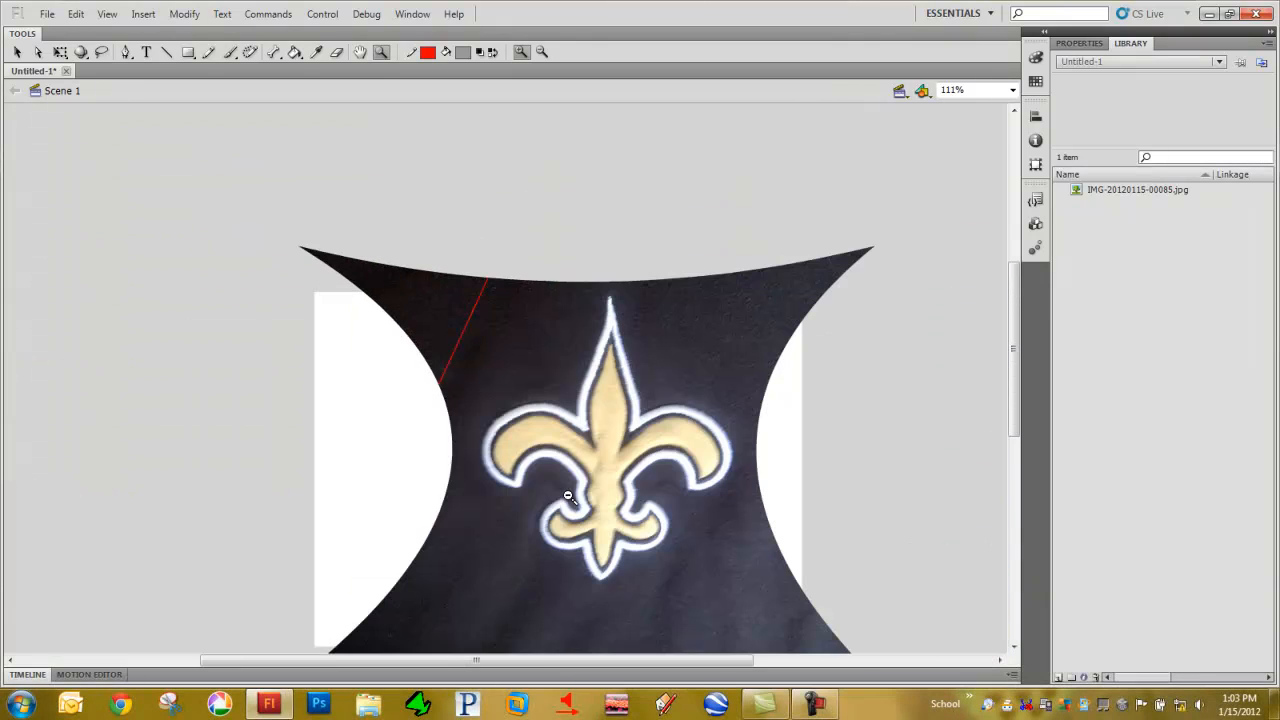
{"action": "key", "text": "space"}
{"action": "left_click_drag", "start_coordinate": [544, 391], "coordinate": [588, 340]}
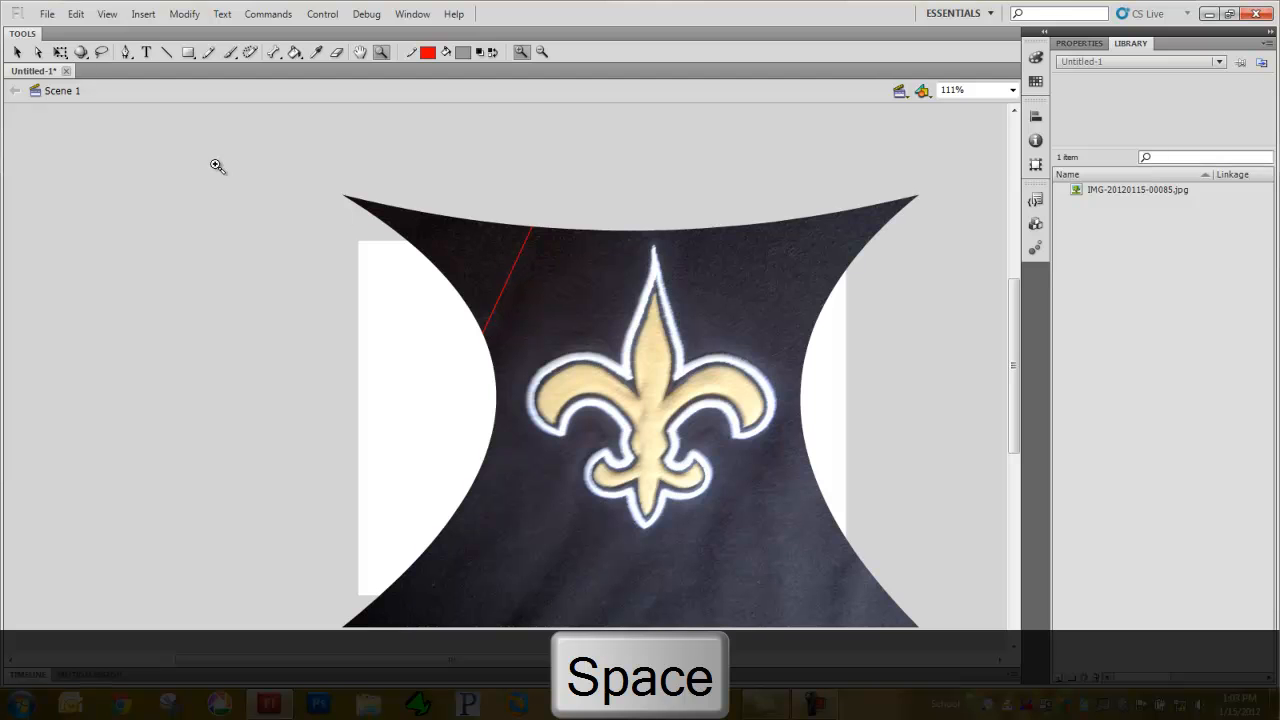
{"action": "key", "text": "v"}
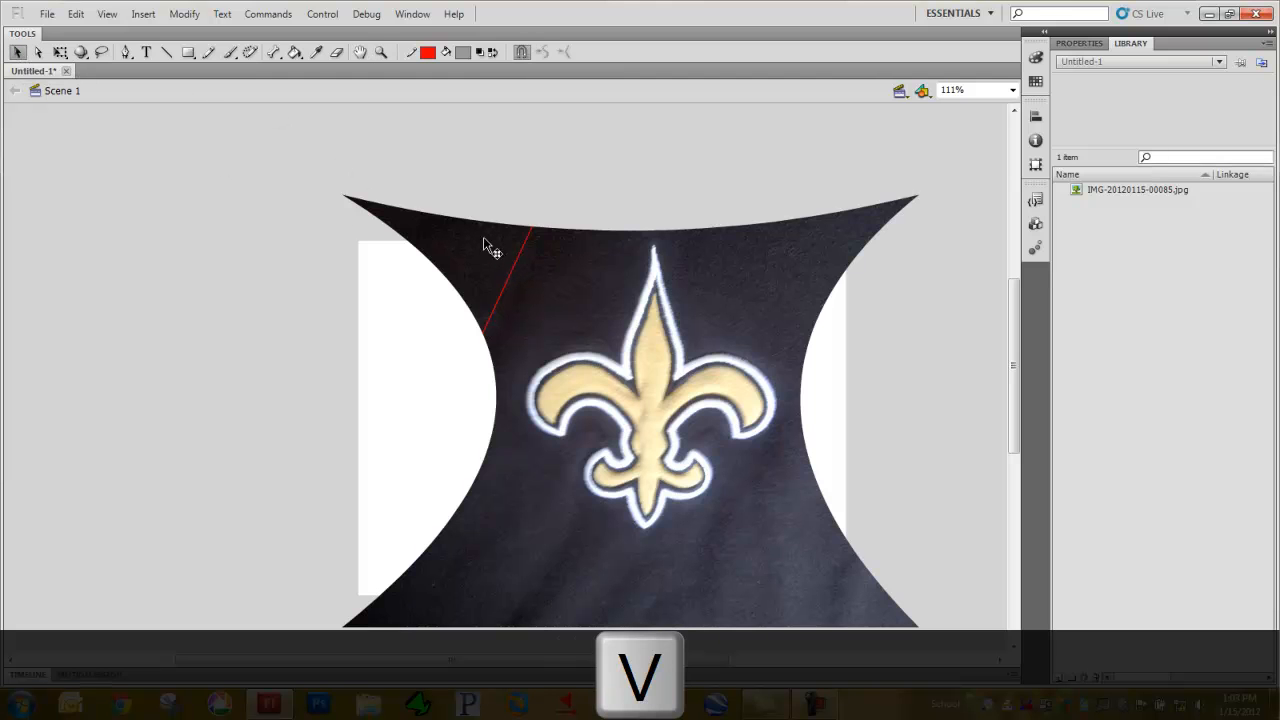
{"action": "left_click", "coordinate": [488, 244]}
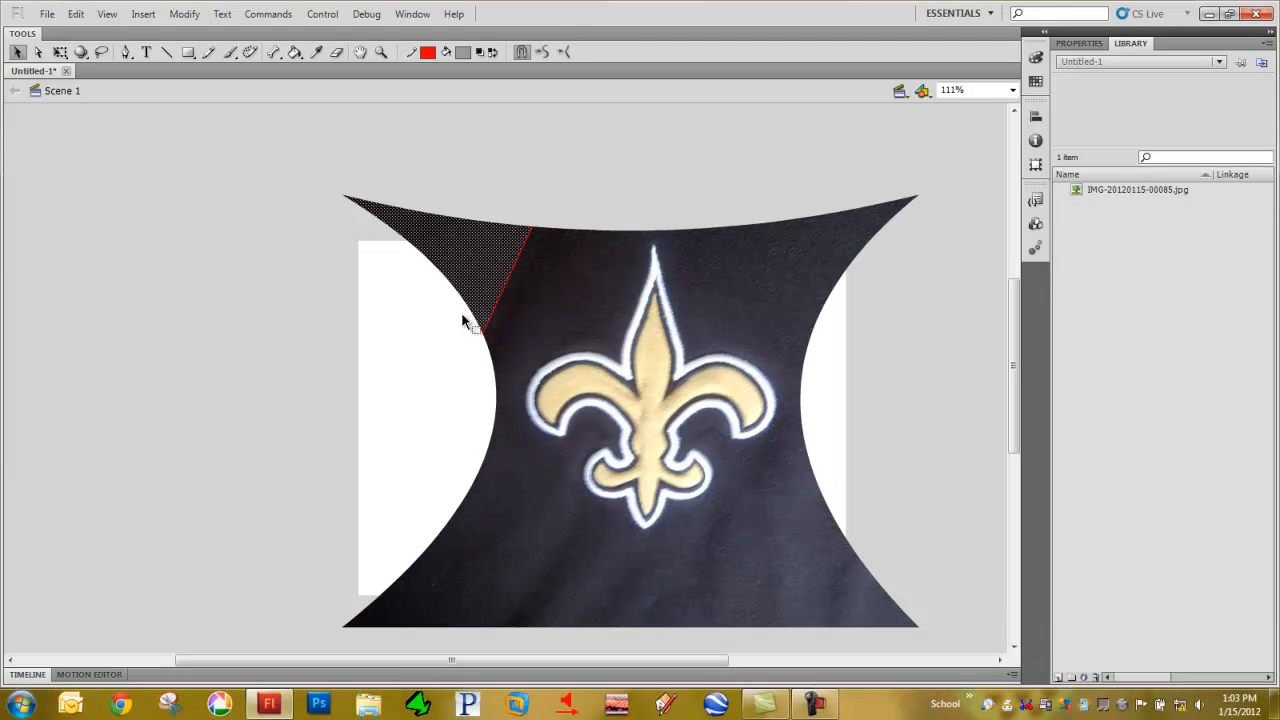
{"action": "key", "text": "Delete"}
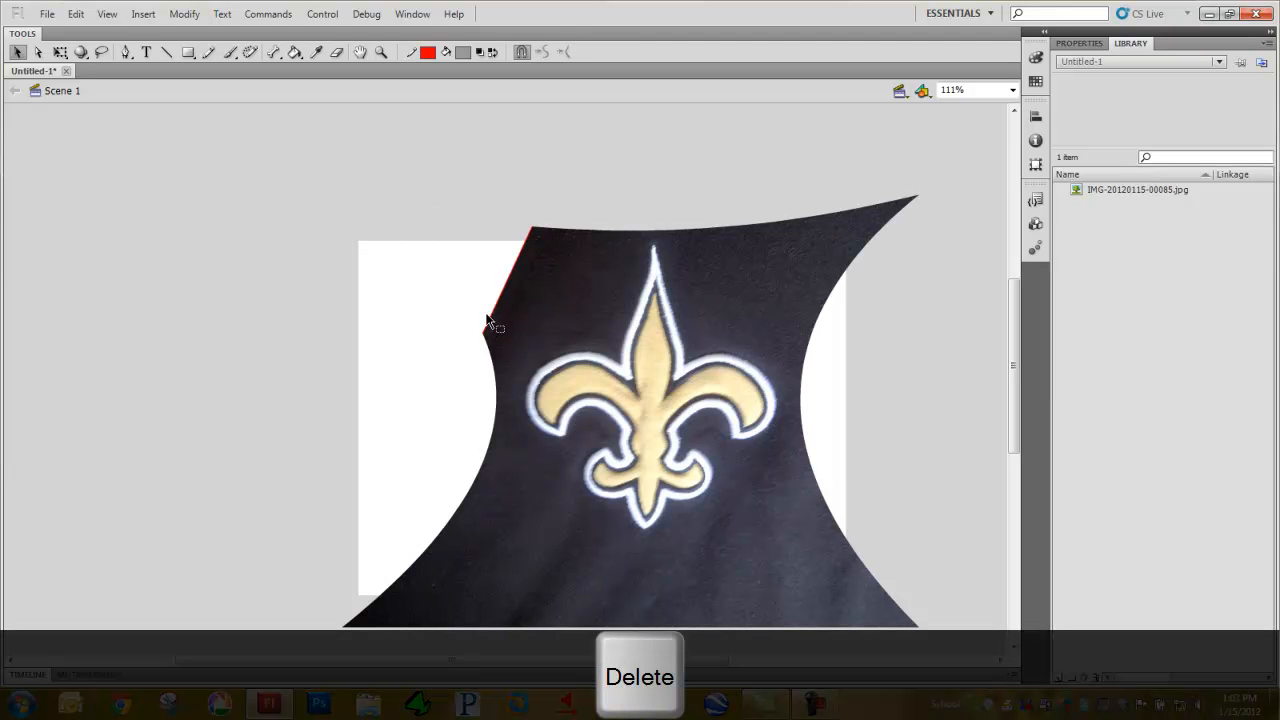
{"action": "key", "text": "ctrl+z"}
Select the photo's upper-left corner piece together with the adjoining red line
{"action": "left_click", "coordinate": [532, 200]}
{"action": "left_click", "coordinate": [507, 246]}
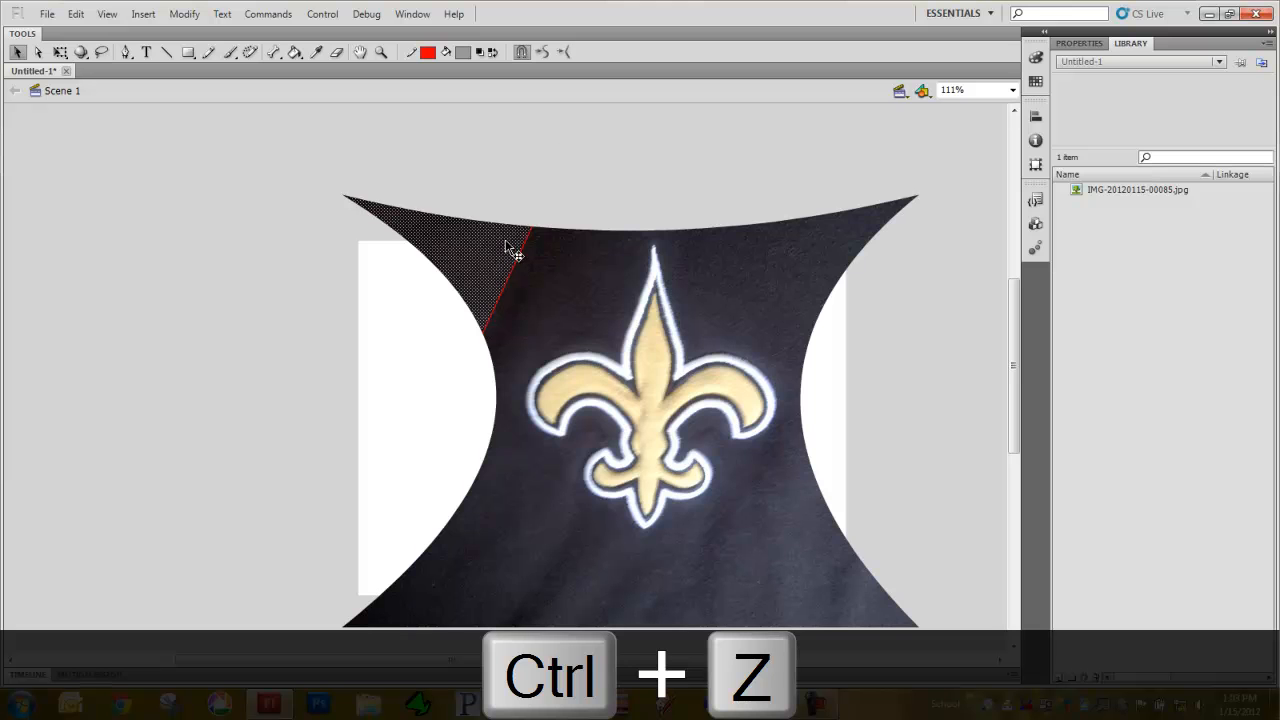
{"action": "left_click", "coordinate": [459, 232]}
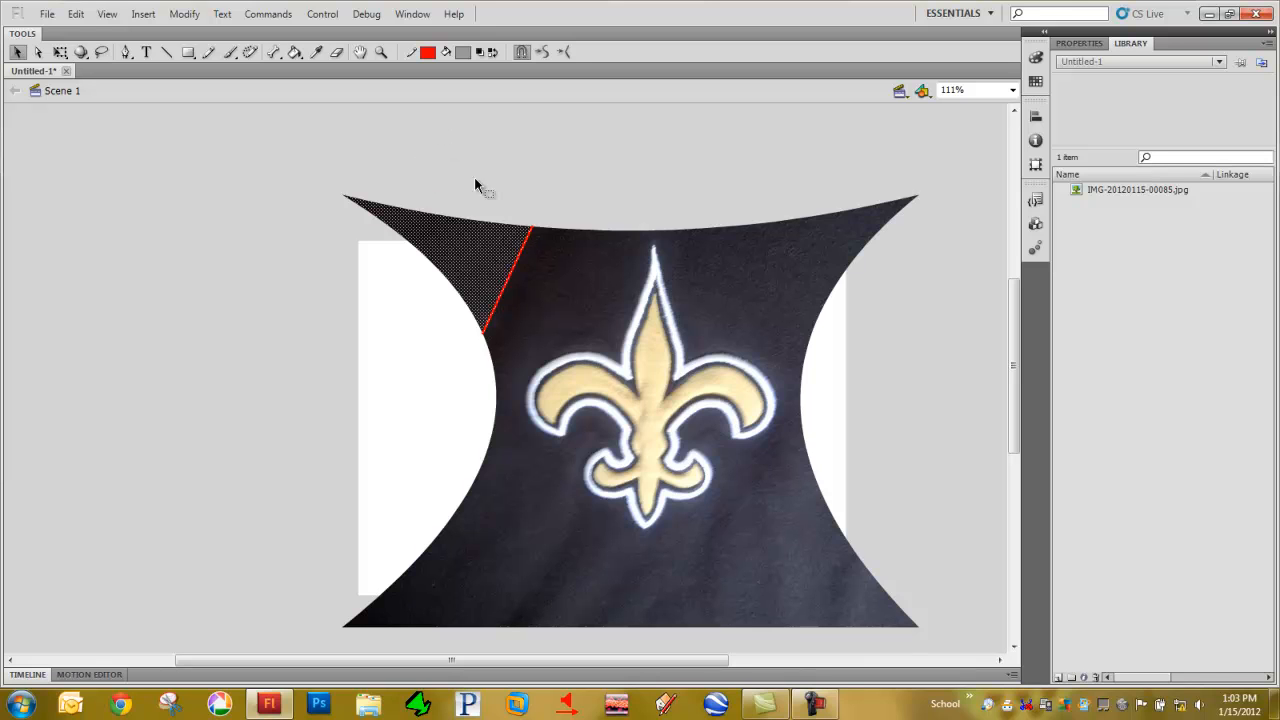
Draw a gray rectangle with a red outline beside the photo's upper-left corner and delete only its fill
{"action": "left_click", "coordinate": [189, 52]}
{"action": "mouse_move", "coordinate": [156, 191]}
{"action": "left_mouse_down"}
{"action": "mouse_move", "coordinate": [172, 232]}
{"action": "mouse_move", "coordinate": [325, 312]}
{"action": "left_mouse_up"}
{"action": "left_click", "coordinate": [17, 52]}
{"action": "double_click", "coordinate": [295, 288]}
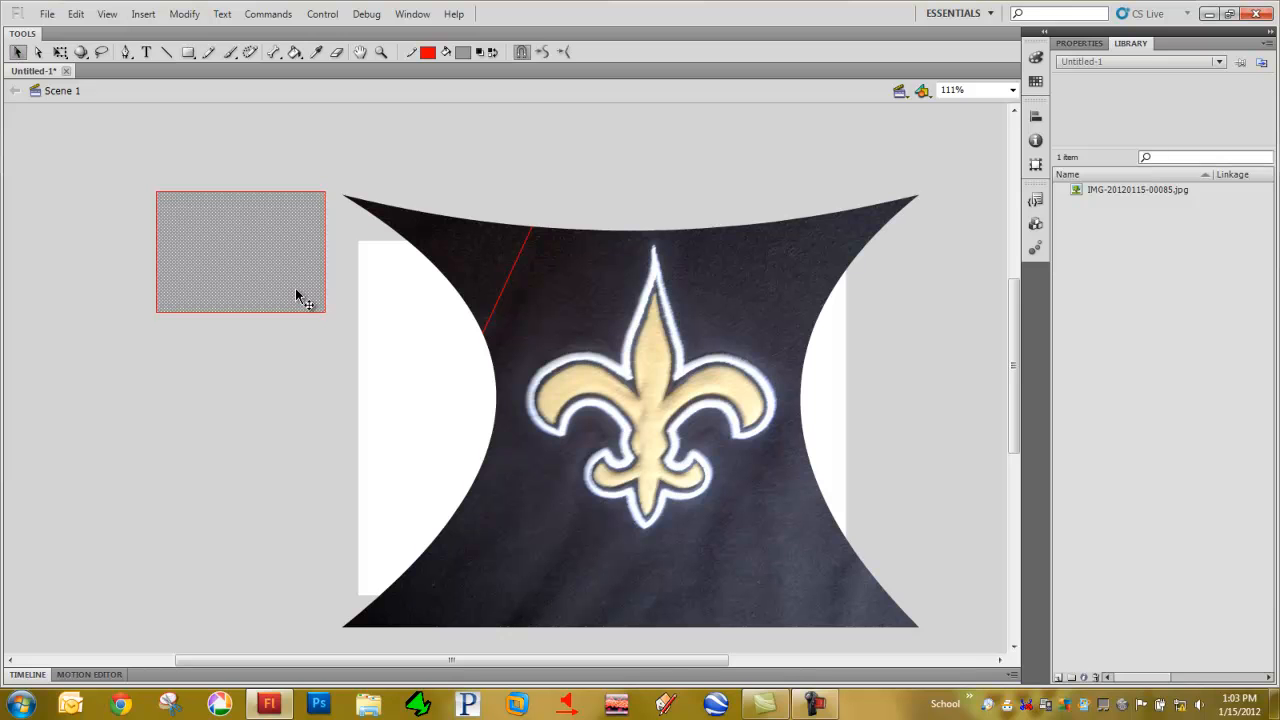
{"action": "left_click", "coordinate": [328, 231]}
{"action": "left_click", "coordinate": [219, 270]}
{"action": "key", "text": "Delete"}
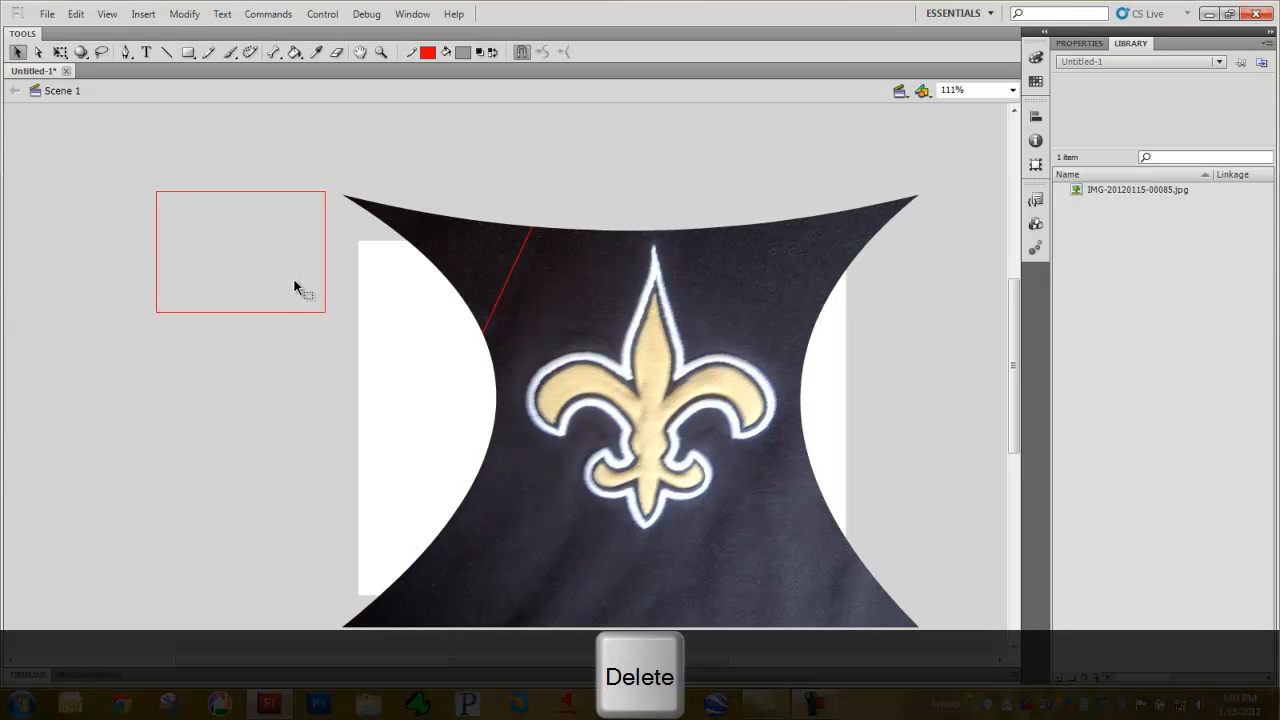
Undo the rectangle's fill deletion and delete its fill and outline together
{"action": "key", "text": "ctrl+z"}
{"action": "double_click", "coordinate": [229, 247]}
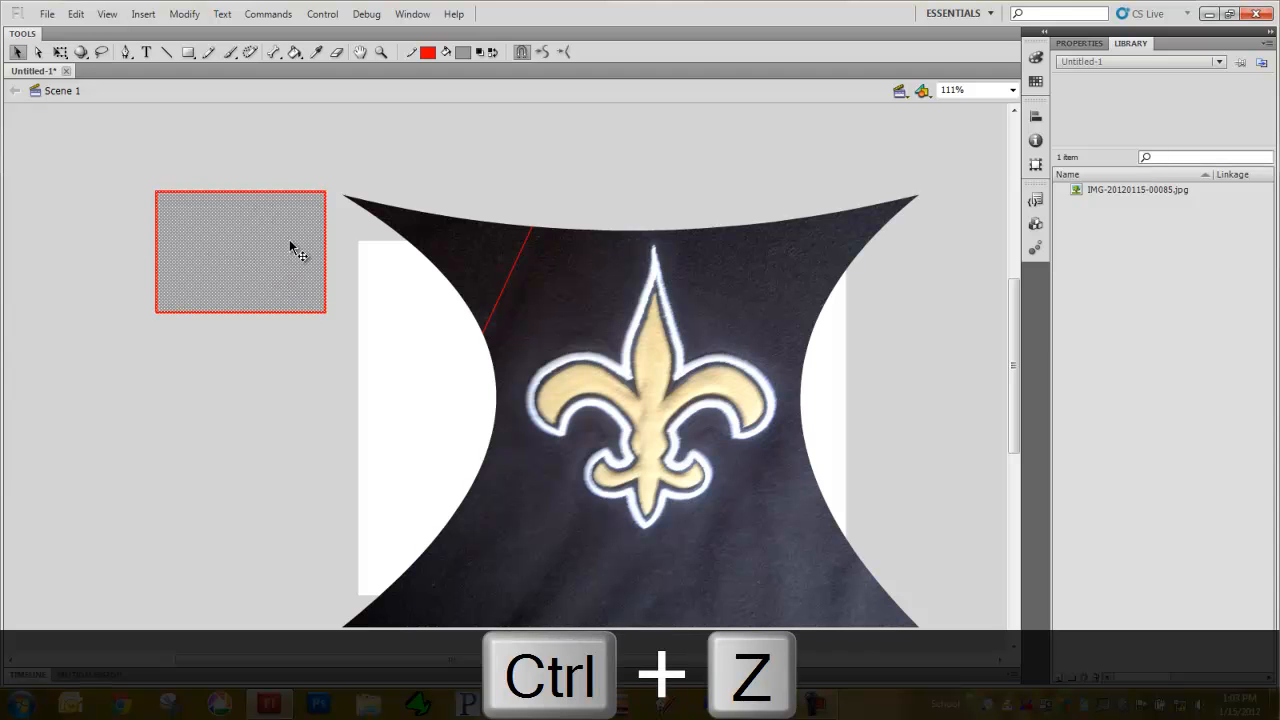
{"action": "key", "text": "Delete"}
Delete the photo's upper-left corner piece along with the red line, and move the remaining photo shape slightly to the left
{"action": "left_click", "coordinate": [503, 266]}
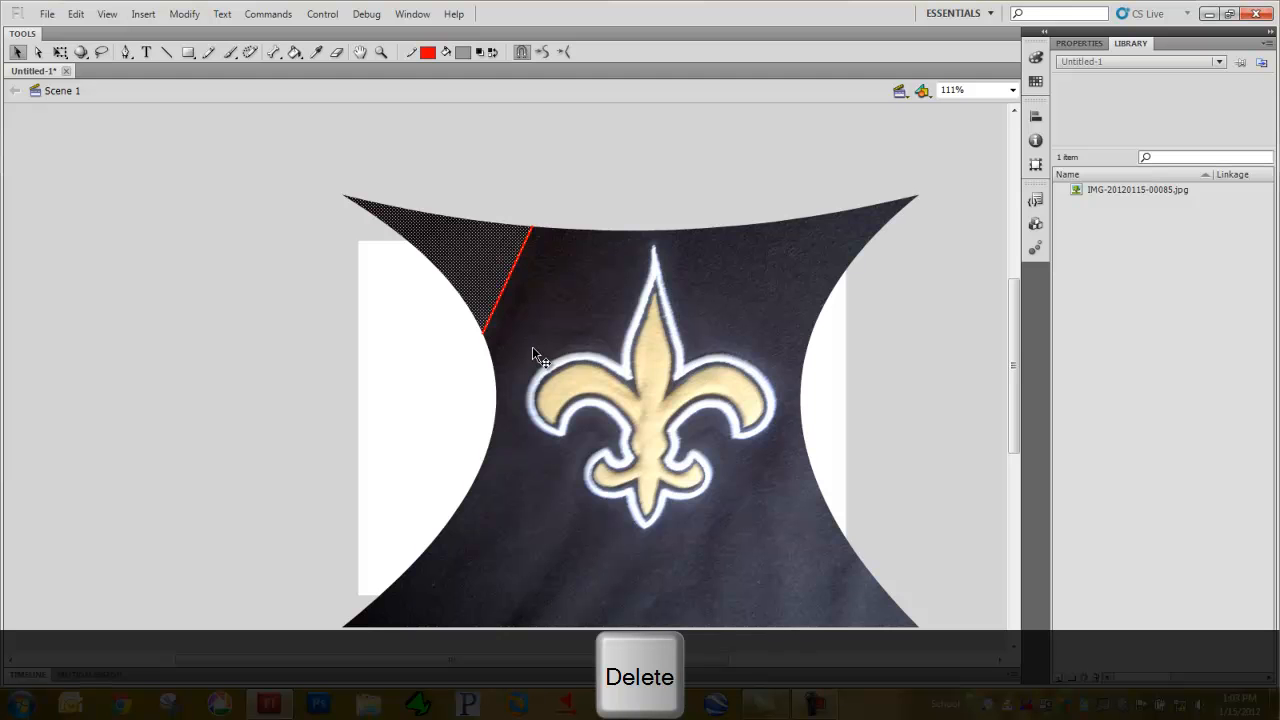
{"action": "key", "text": "Delete"}
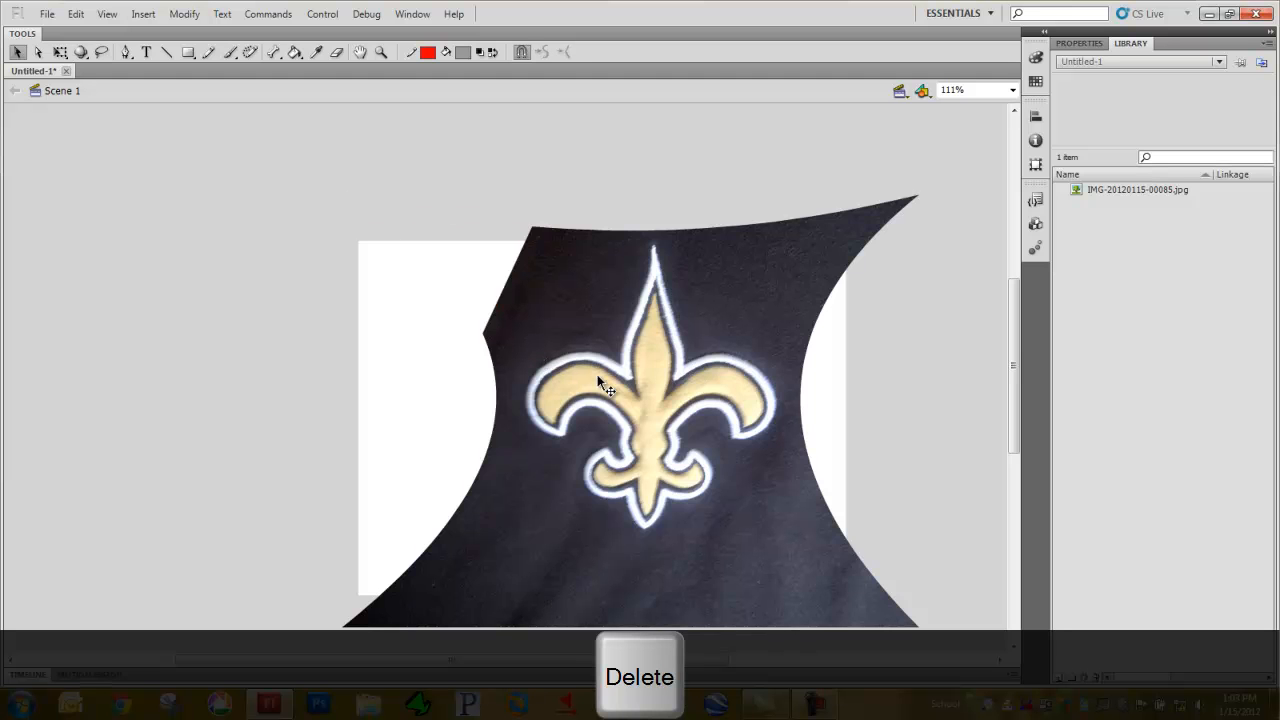
{"action": "key", "text": "space"}
{"action": "left_click_drag", "start_coordinate": [716, 342], "coordinate": [649, 312]}
{"action": "mouse_move", "coordinate": [606, 361]}
{"action": "left_mouse_down"}
{"action": "mouse_move", "coordinate": [586, 326]}
{"action": "mouse_move", "coordinate": [603, 348]}
{"action": "left_mouse_up"}
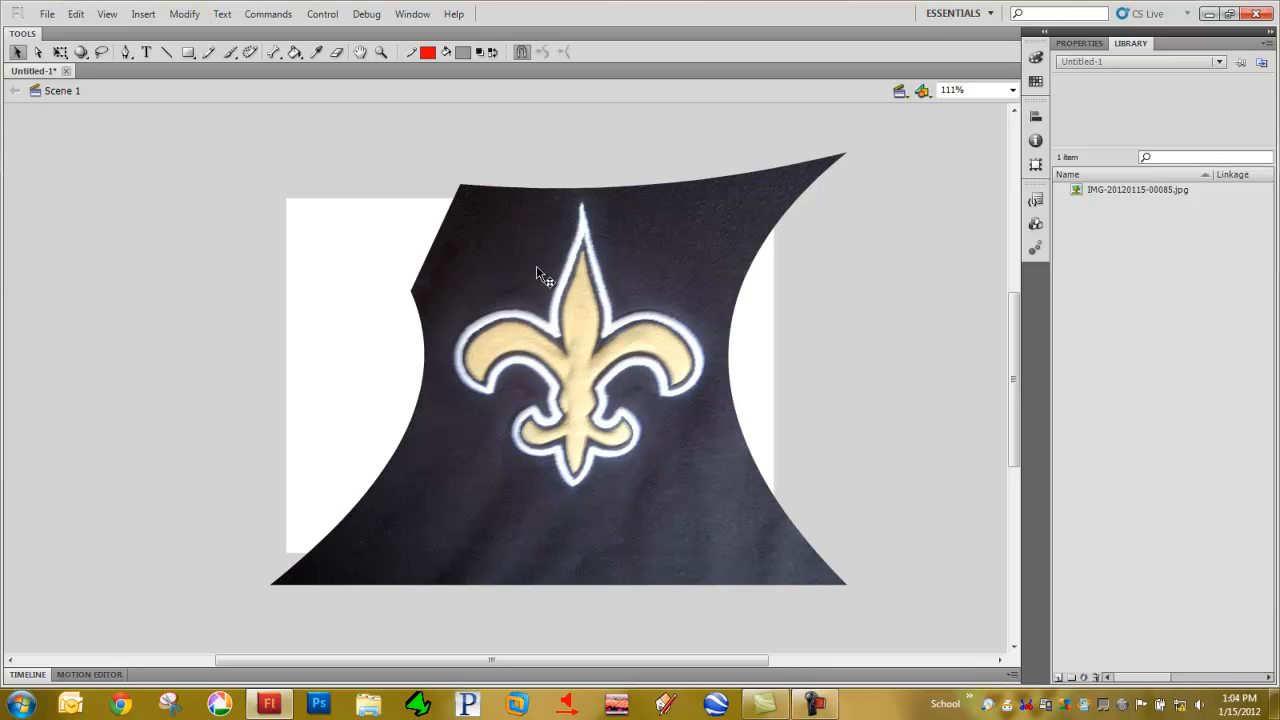
{"action": "left_click_drag", "start_coordinate": [546, 263], "coordinate": [507, 268]}
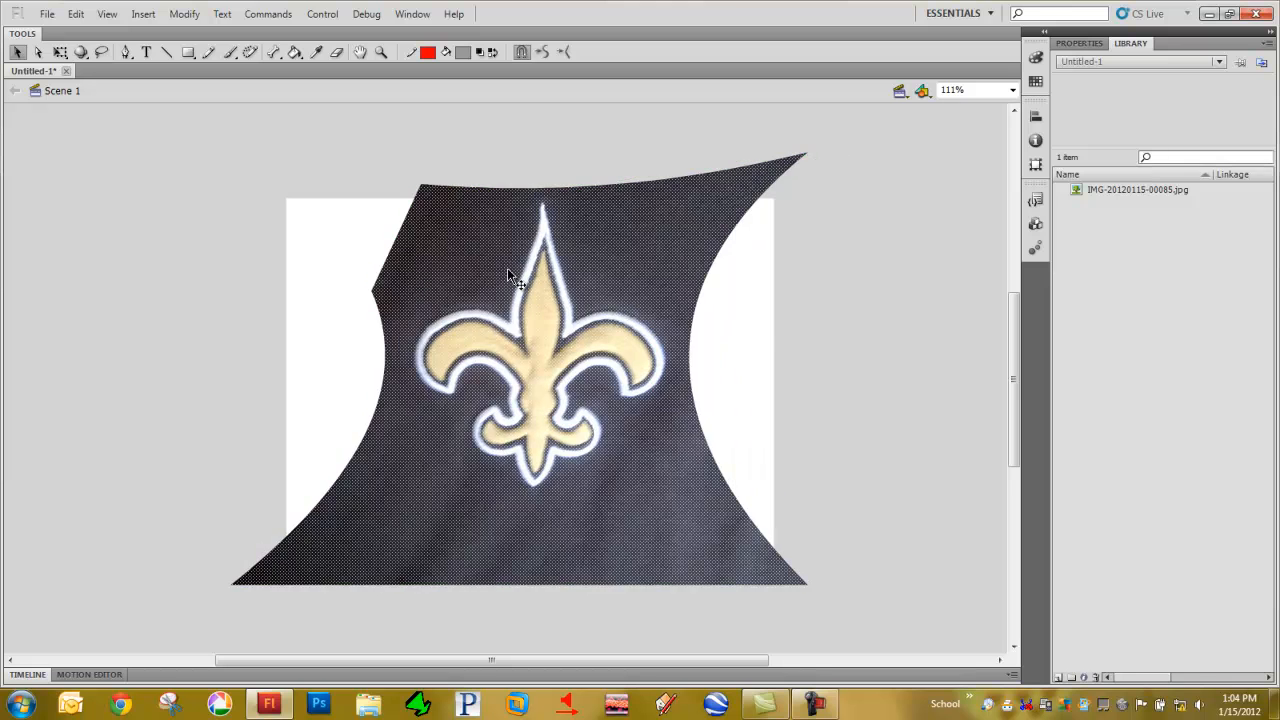
Select the whole photo shape, open Convert to Symbol for it, and cancel the conversion
{"action": "left_click", "coordinate": [754, 318]}
{"action": "left_click", "coordinate": [498, 266]}
{"action": "left_click", "coordinate": [756, 352]}
{"action": "left_click", "coordinate": [596, 292]}
{"action": "left_click", "coordinate": [754, 343]}
{"action": "left_click", "coordinate": [674, 332]}
{"action": "left_click", "coordinate": [740, 348]}
{"action": "left_click", "coordinate": [660, 292]}
{"action": "key", "text": "F8"}
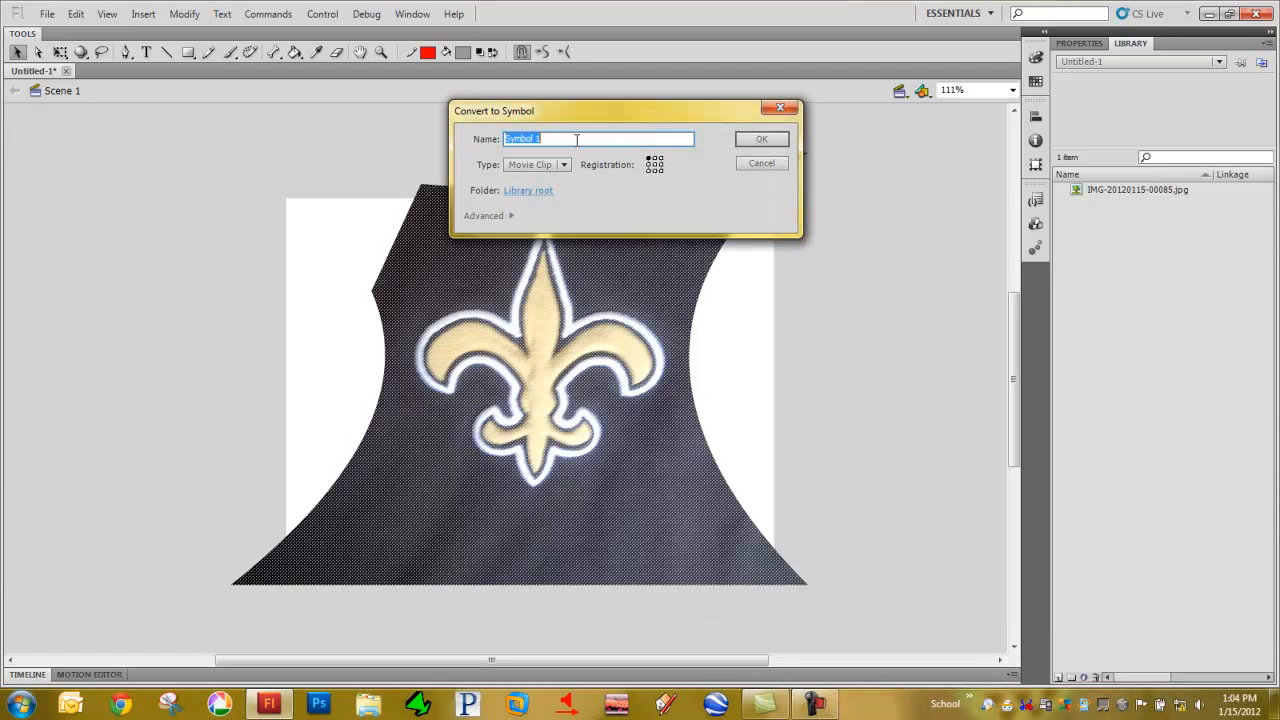
{"action": "left_click", "coordinate": [759, 165]}
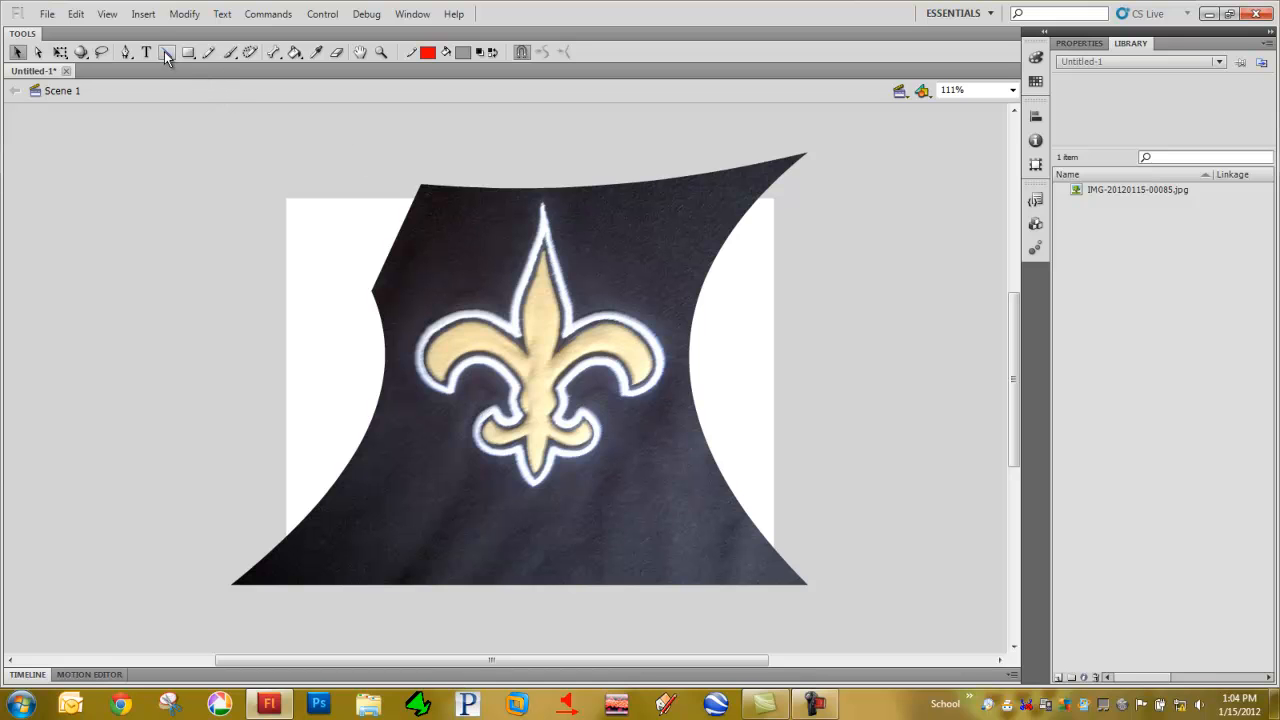
Trace the outer white border of the fleur-de-lis's top spike with connected straight red lines, closed by a short line at the tip
{"action": "key", "text": "n"}
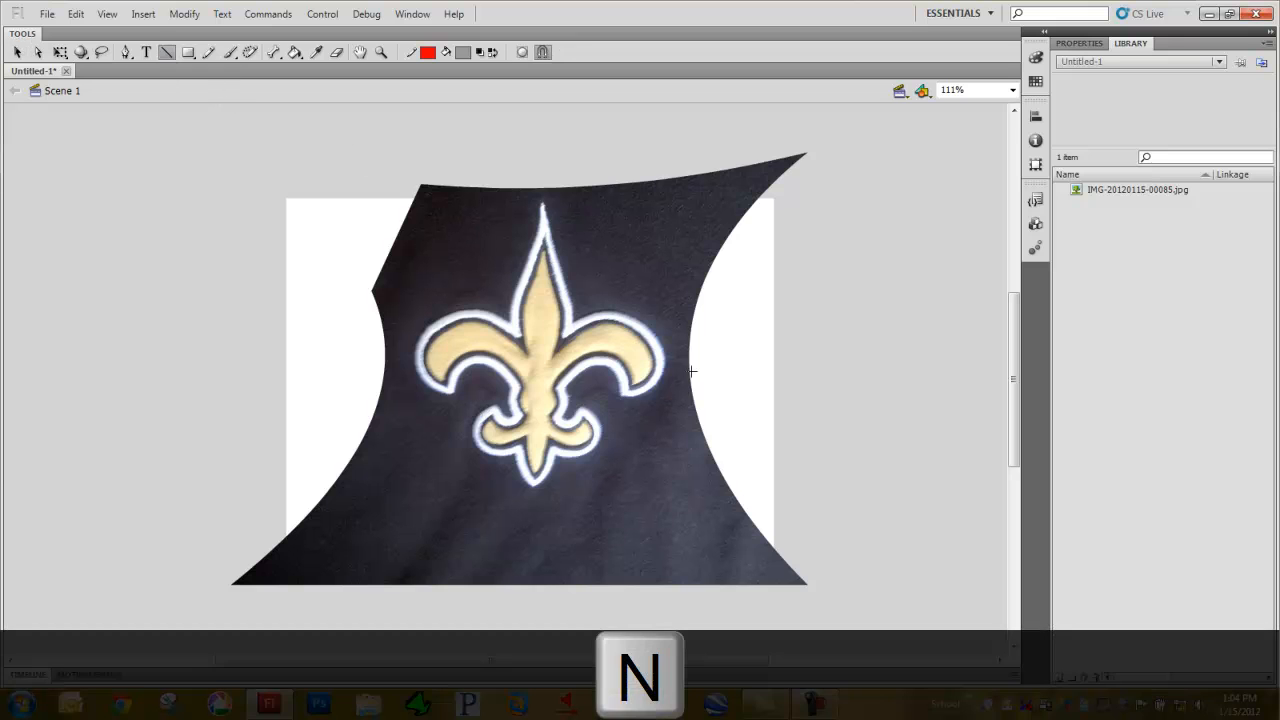
{"action": "key", "text": "z"}
{"action": "left_click_drag", "start_coordinate": [475, 340], "coordinate": [681, 161]}
{"action": "key", "text": "space"}
{"action": "left_click_drag", "start_coordinate": [533, 441], "coordinate": [627, 405]}
{"action": "mouse_move", "coordinate": [547, 404]}
{"action": "left_mouse_down"}
{"action": "mouse_move", "coordinate": [563, 406]}
{"action": "mouse_move", "coordinate": [606, 366]}
{"action": "mouse_move", "coordinate": [565, 400]}
{"action": "left_mouse_up"}
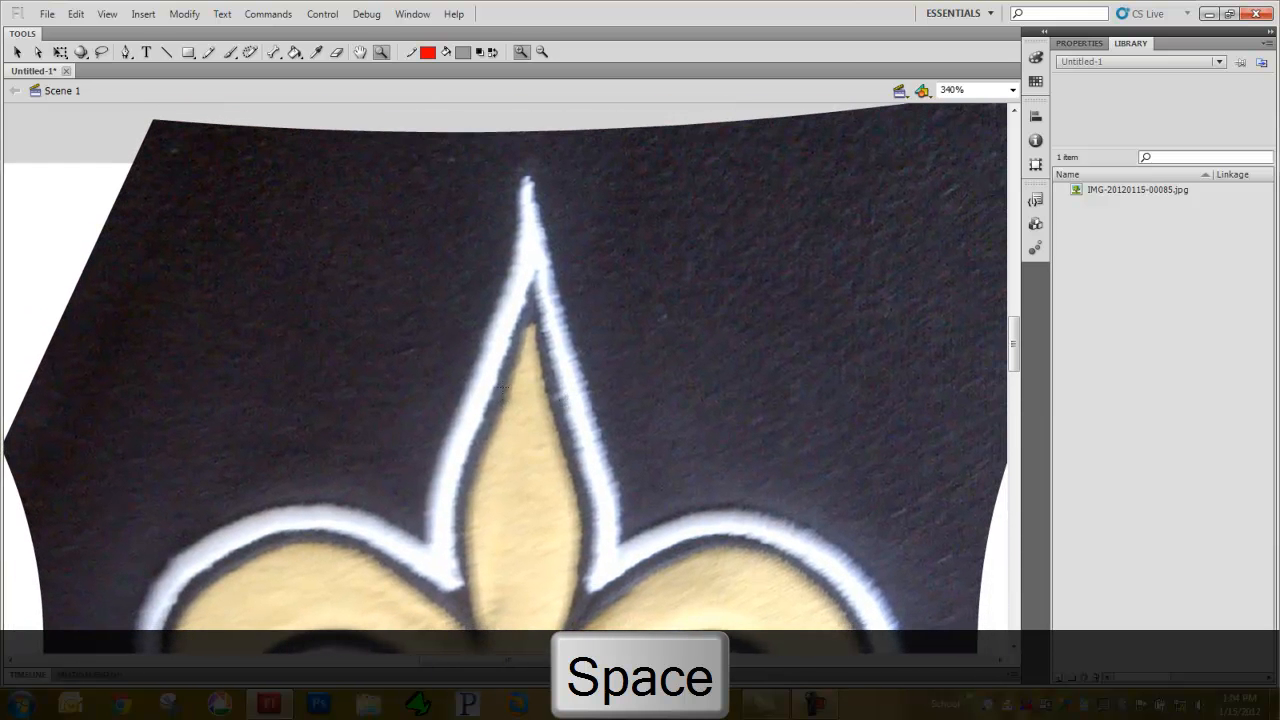
{"action": "key", "text": "n"}
{"action": "mouse_move", "coordinate": [431, 529]}
{"action": "left_mouse_down"}
{"action": "mouse_move", "coordinate": [519, 186]}
{"action": "mouse_move", "coordinate": [535, 183]}
{"action": "mouse_move", "coordinate": [540, 292]}
{"action": "mouse_move", "coordinate": [578, 366]}
{"action": "mouse_move", "coordinate": [620, 546]}
{"action": "left_mouse_up"}
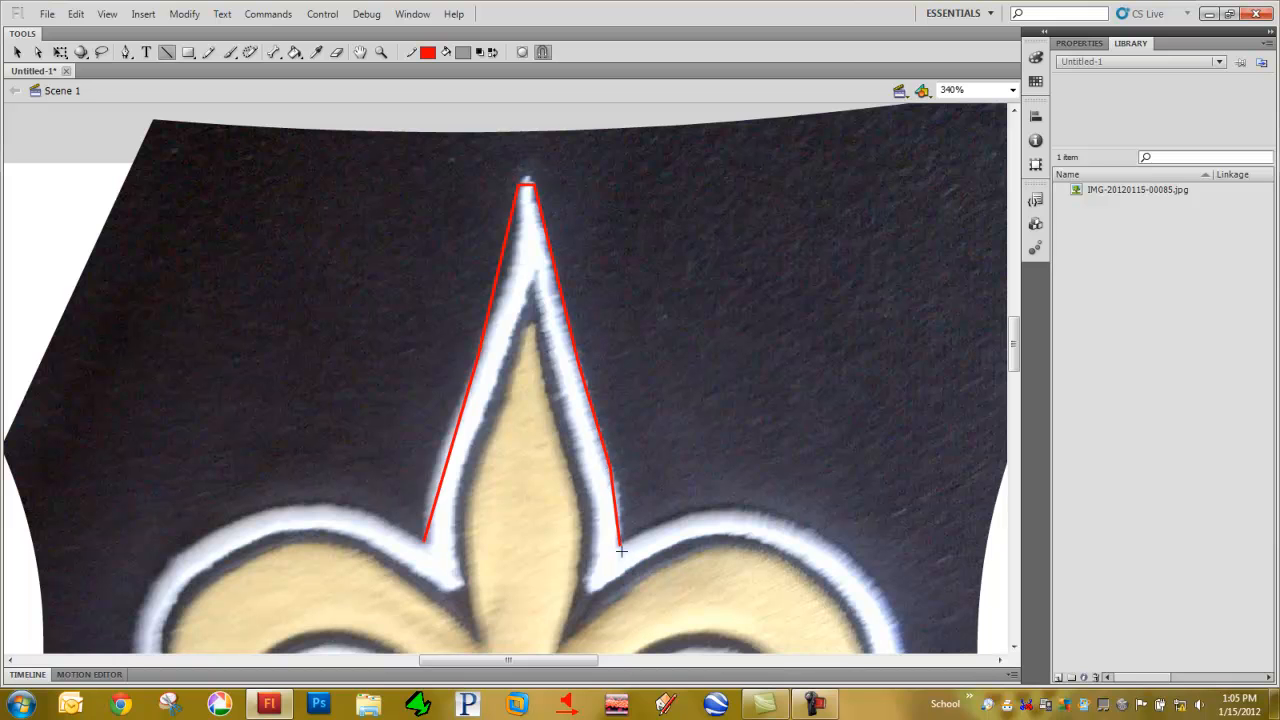
Bend the red line segments with the Selection tool to follow the curved white border of the top spike and its rounded tip
{"action": "key", "text": "v"}
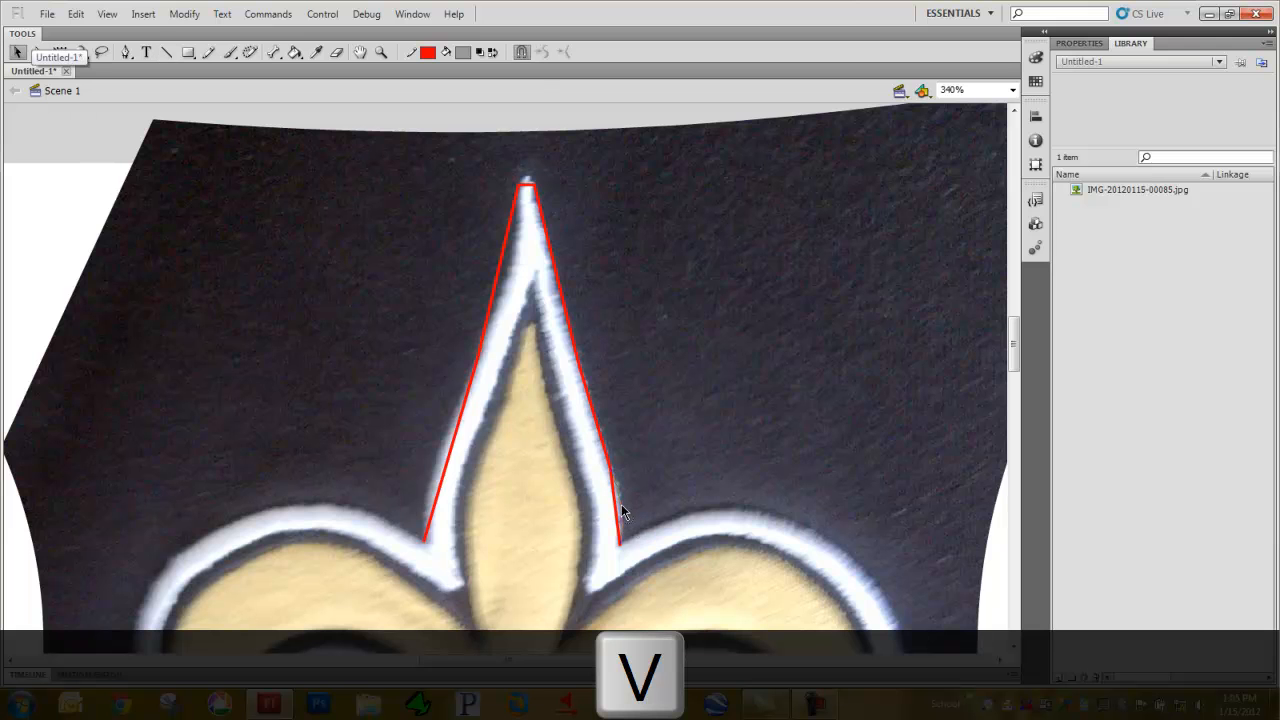
{"action": "mouse_move", "coordinate": [446, 482]}
{"action": "left_mouse_down"}
{"action": "mouse_move", "coordinate": [432, 469]}
{"action": "mouse_move", "coordinate": [472, 446]}
{"action": "left_mouse_up"}
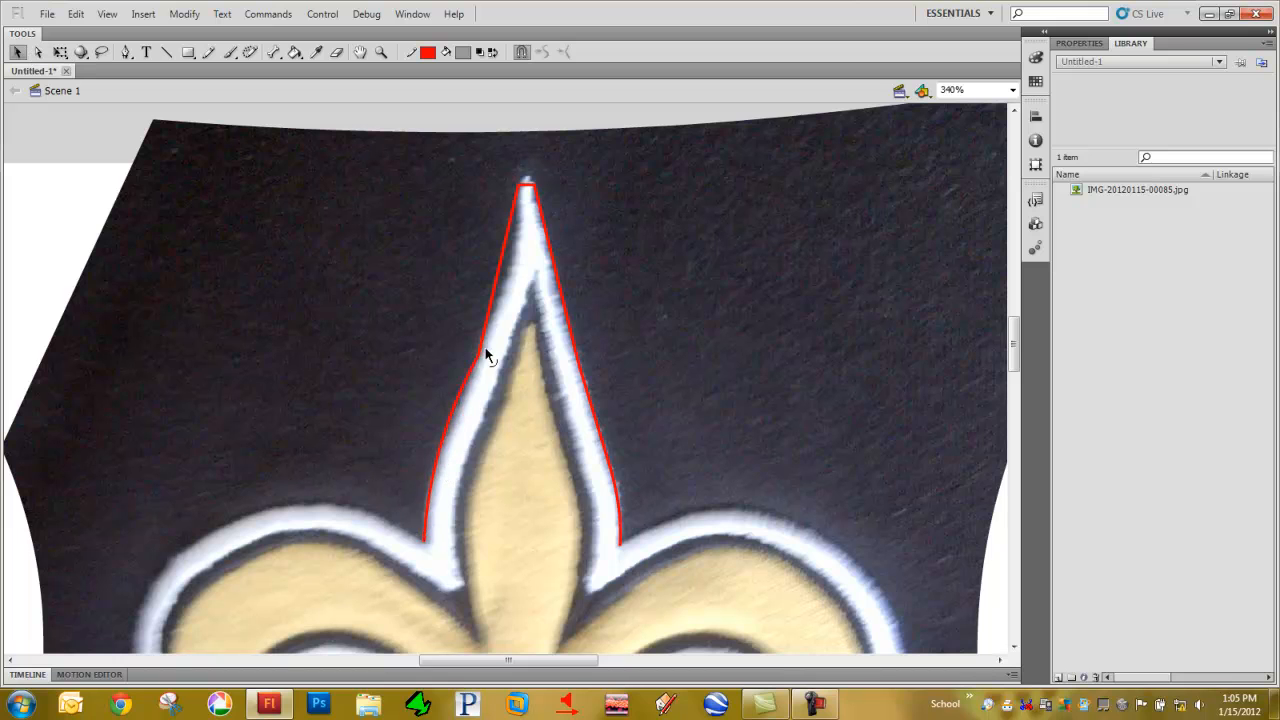
{"action": "left_click_drag", "start_coordinate": [499, 265], "coordinate": [530, 263]}
{"action": "left_click_drag", "start_coordinate": [533, 182], "coordinate": [526, 177]}
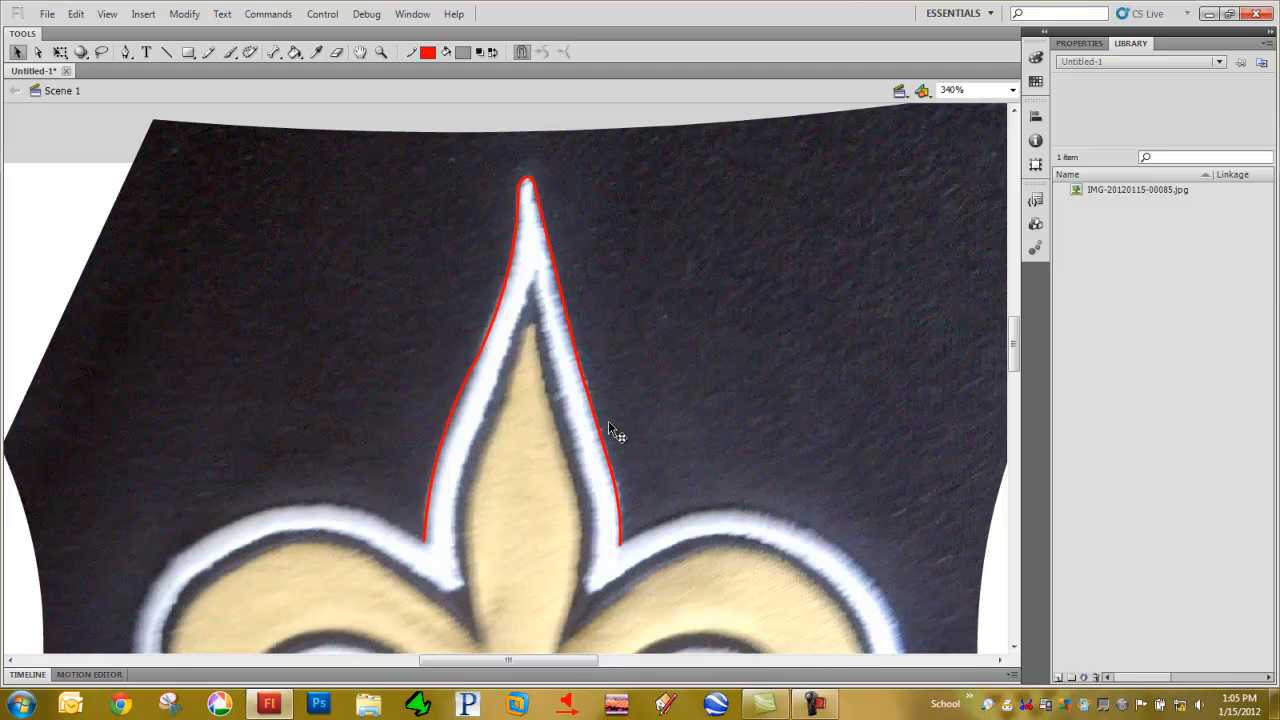
{"action": "left_click_drag", "start_coordinate": [452, 410], "coordinate": [458, 411]}
{"action": "left_click_drag", "start_coordinate": [499, 294], "coordinate": [501, 297]}
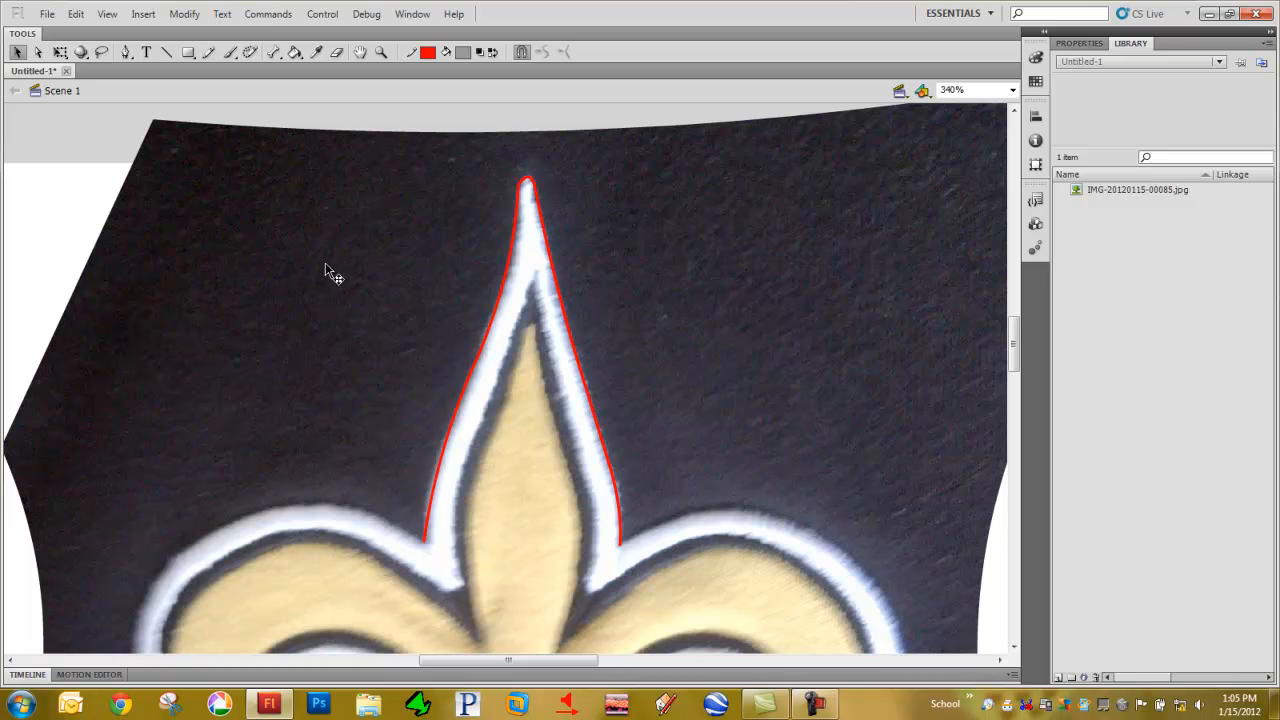
Examine the snapping options to see which snap modes are turned on, and leave them as they are
{"action": "left_click", "coordinate": [83, 20]}
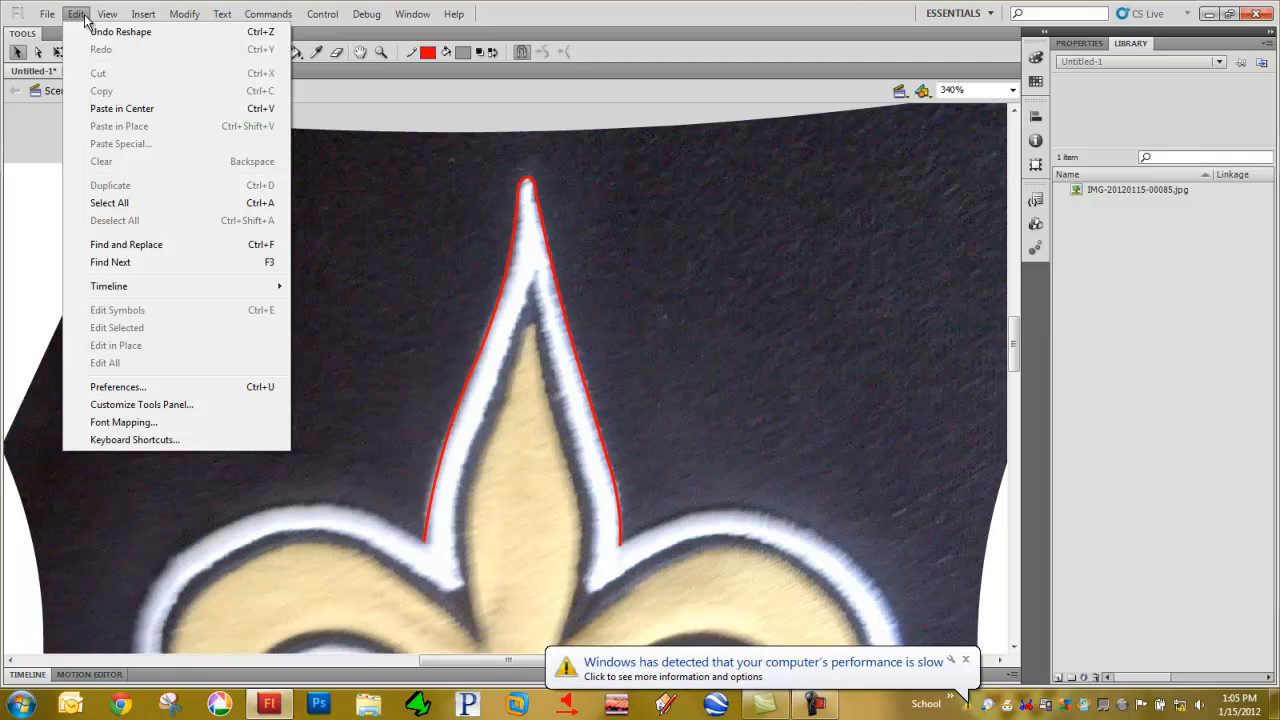
{"action": "mouse_move", "coordinate": [103, 22]}
{"action": "mouse_move", "coordinate": [165, 178]}
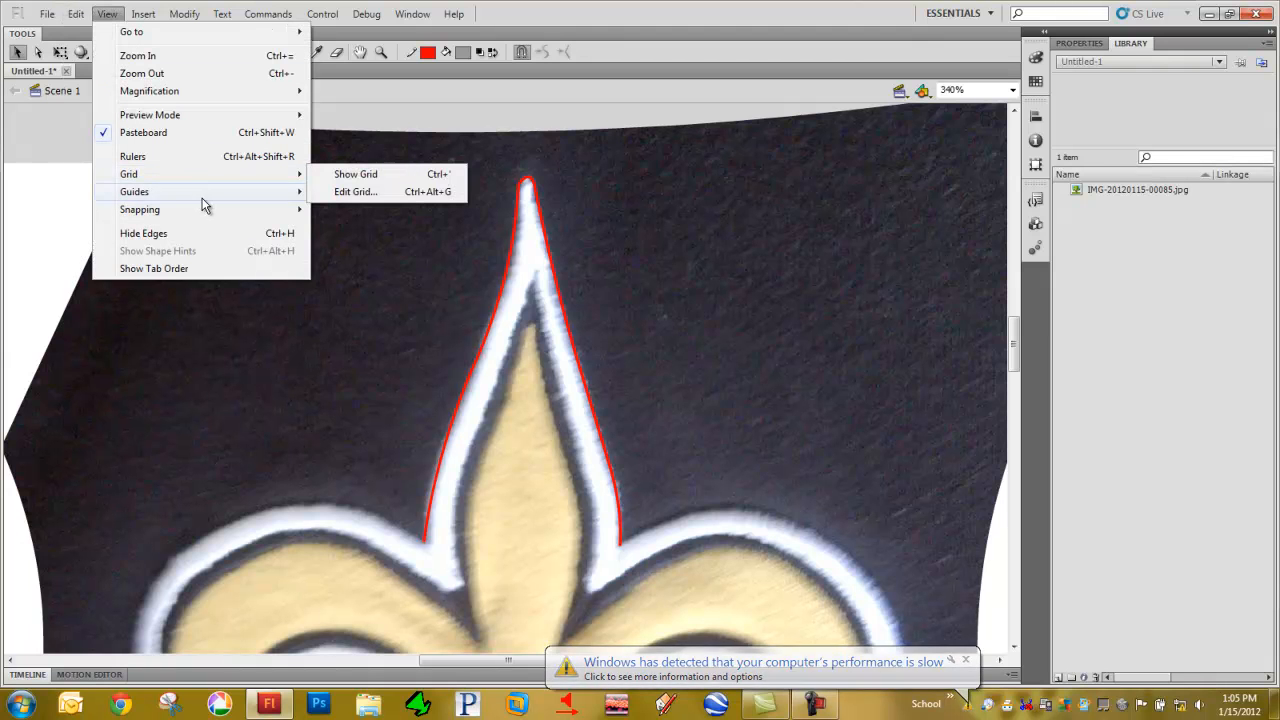
{"action": "mouse_move", "coordinate": [248, 214]}
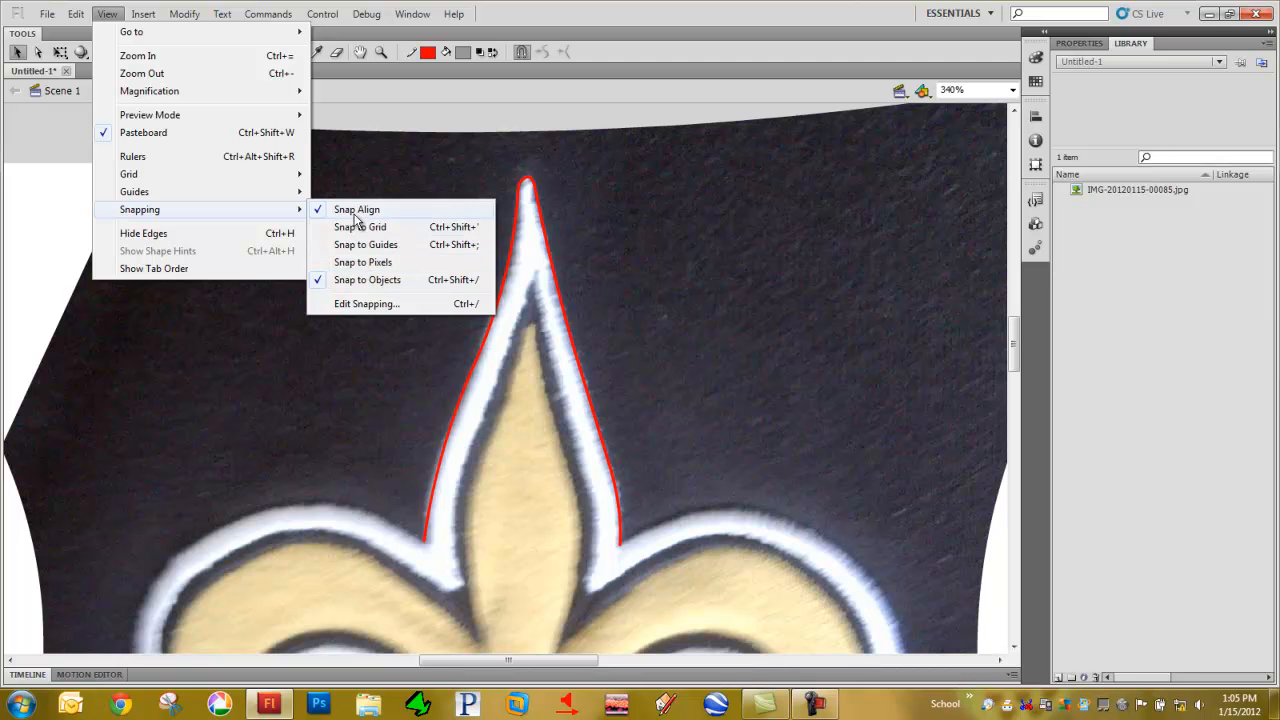
{"action": "left_click", "coordinate": [621, 111]}
Trace the outer white border of the fleur-de-lis's right petal with connected straight red lines, from the spike's base around to the petal's inner underside
{"action": "key", "text": "space"}
{"action": "left_click_drag", "start_coordinate": [546, 434], "coordinate": [322, 206]}
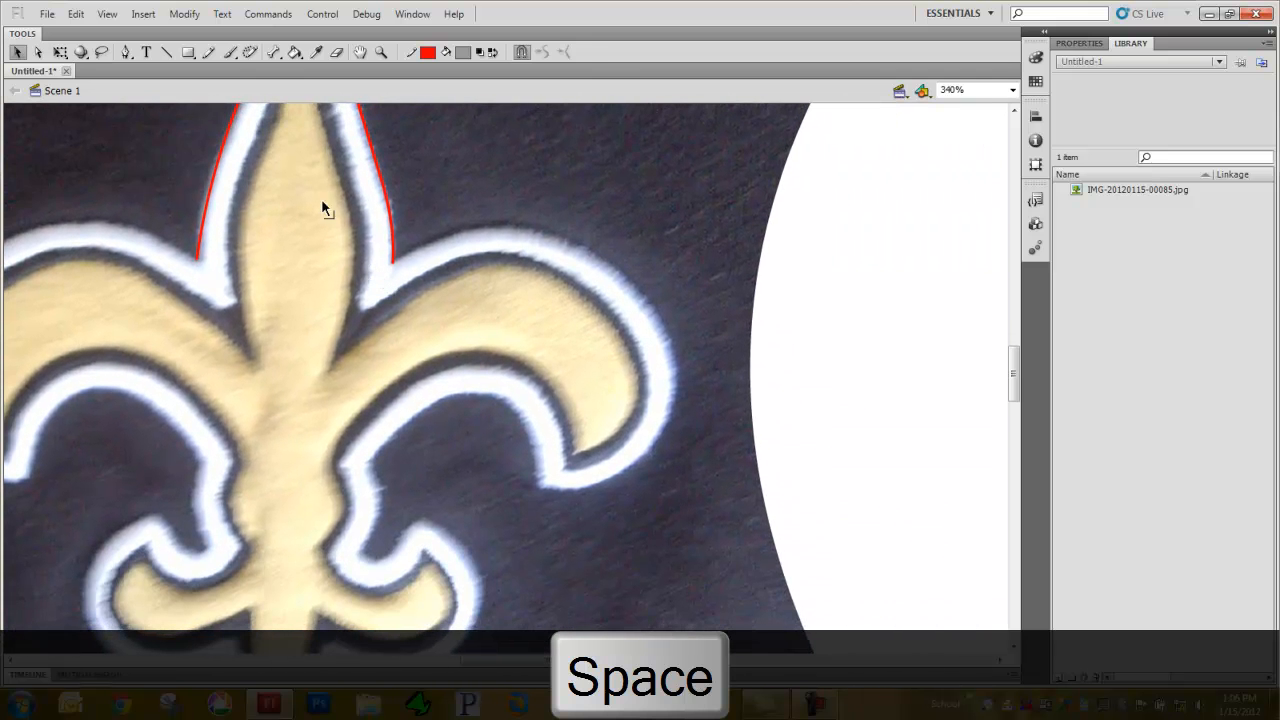
{"action": "key", "text": "n"}
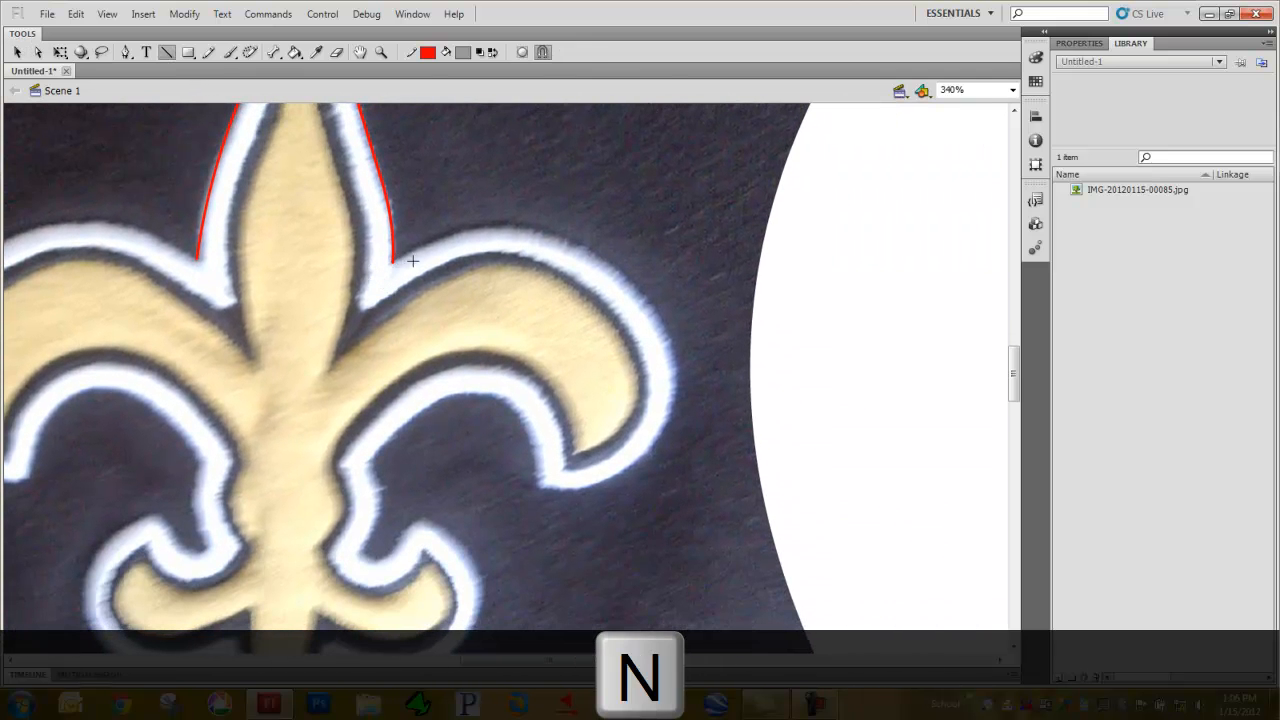
{"action": "mouse_move", "coordinate": [392, 262]}
{"action": "left_mouse_down"}
{"action": "mouse_move", "coordinate": [563, 284]}
{"action": "mouse_move", "coordinate": [604, 261]}
{"action": "mouse_move", "coordinate": [673, 398]}
{"action": "left_mouse_up"}
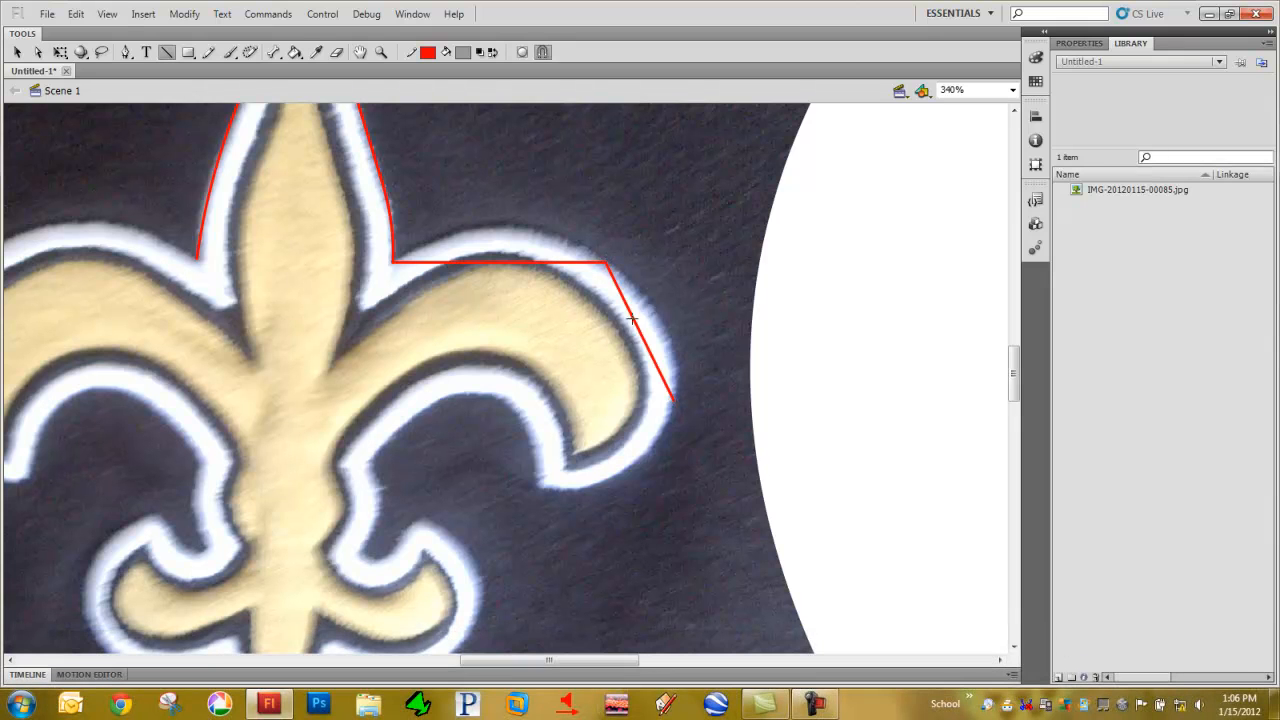
{"action": "mouse_move", "coordinate": [672, 399]}
{"action": "left_mouse_down"}
{"action": "mouse_move", "coordinate": [540, 487]}
{"action": "mouse_move", "coordinate": [430, 399]}
{"action": "mouse_move", "coordinate": [441, 398]}
{"action": "mouse_move", "coordinate": [379, 446]}
{"action": "left_mouse_up"}
Bend the right petal's red lines with the Selection tool to follow its curved white border, inner underside and outer edge
{"action": "key", "text": "v"}
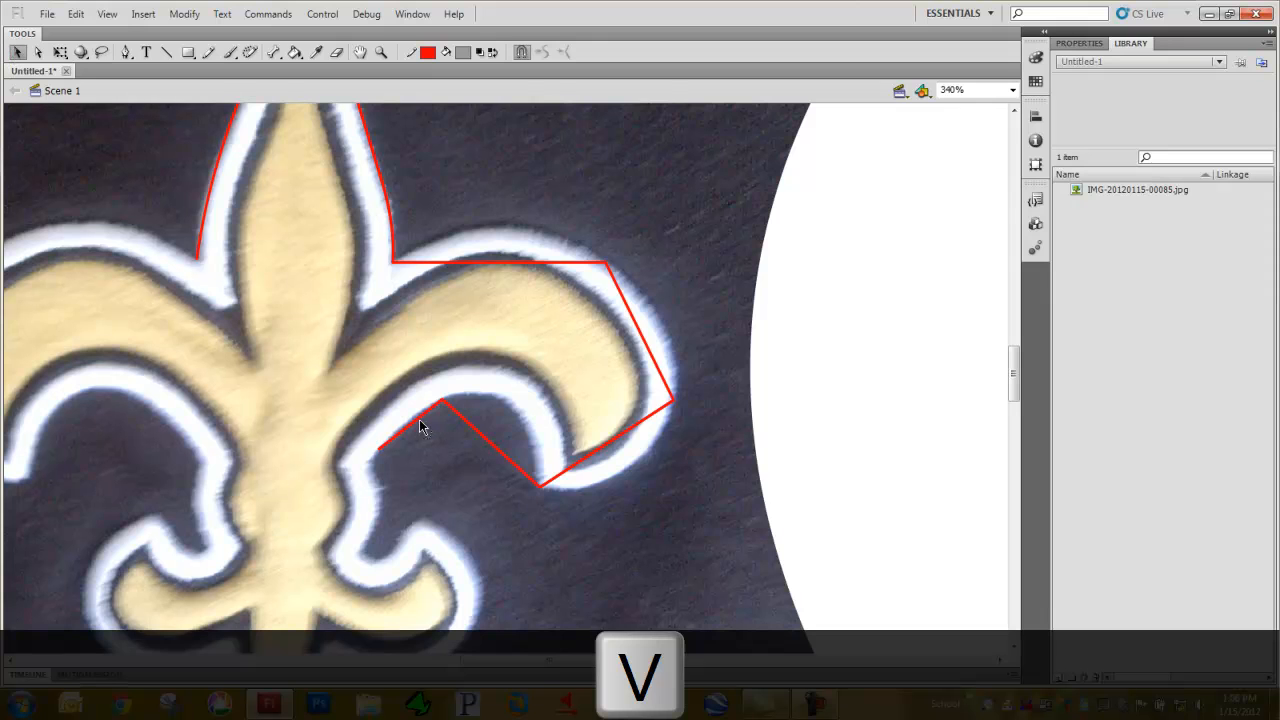
{"action": "left_click_drag", "start_coordinate": [414, 417], "coordinate": [500, 385]}
{"action": "left_click_drag", "start_coordinate": [612, 441], "coordinate": [631, 468]}
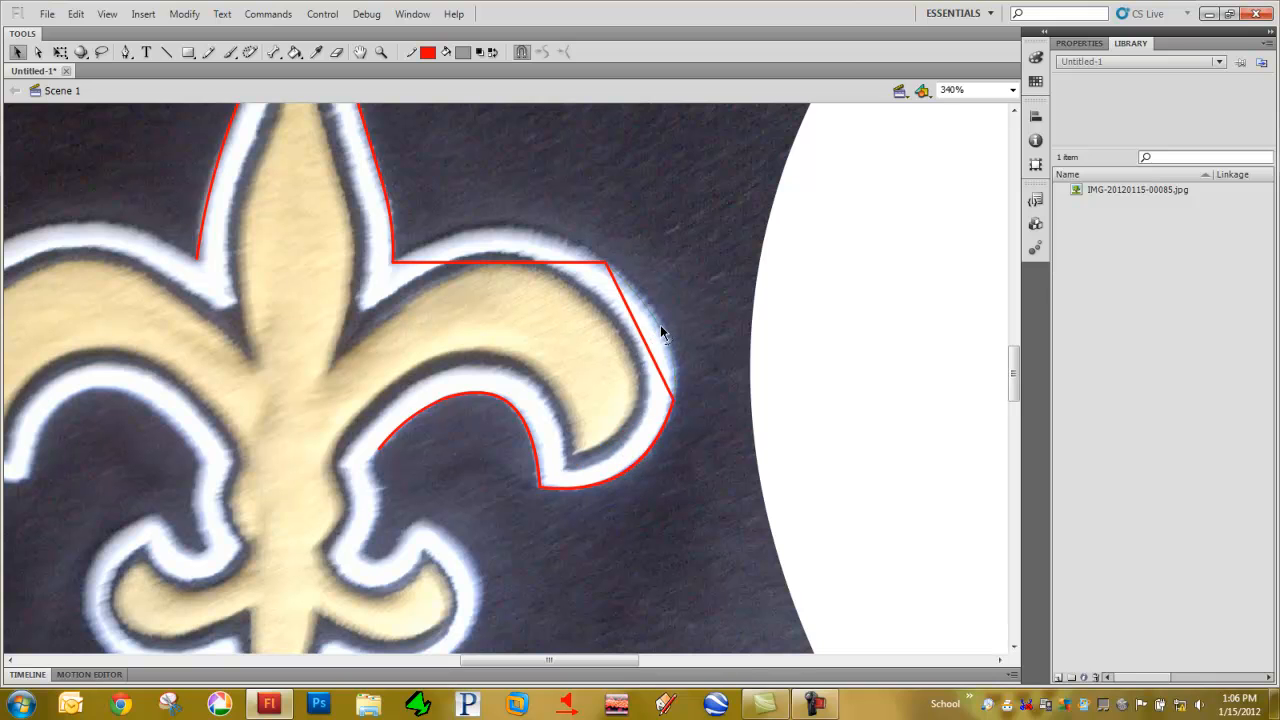
{"action": "left_click_drag", "start_coordinate": [662, 318], "coordinate": [672, 345]}
{"action": "left_click_drag", "start_coordinate": [490, 265], "coordinate": [500, 230]}
{"action": "key", "text": "space"}
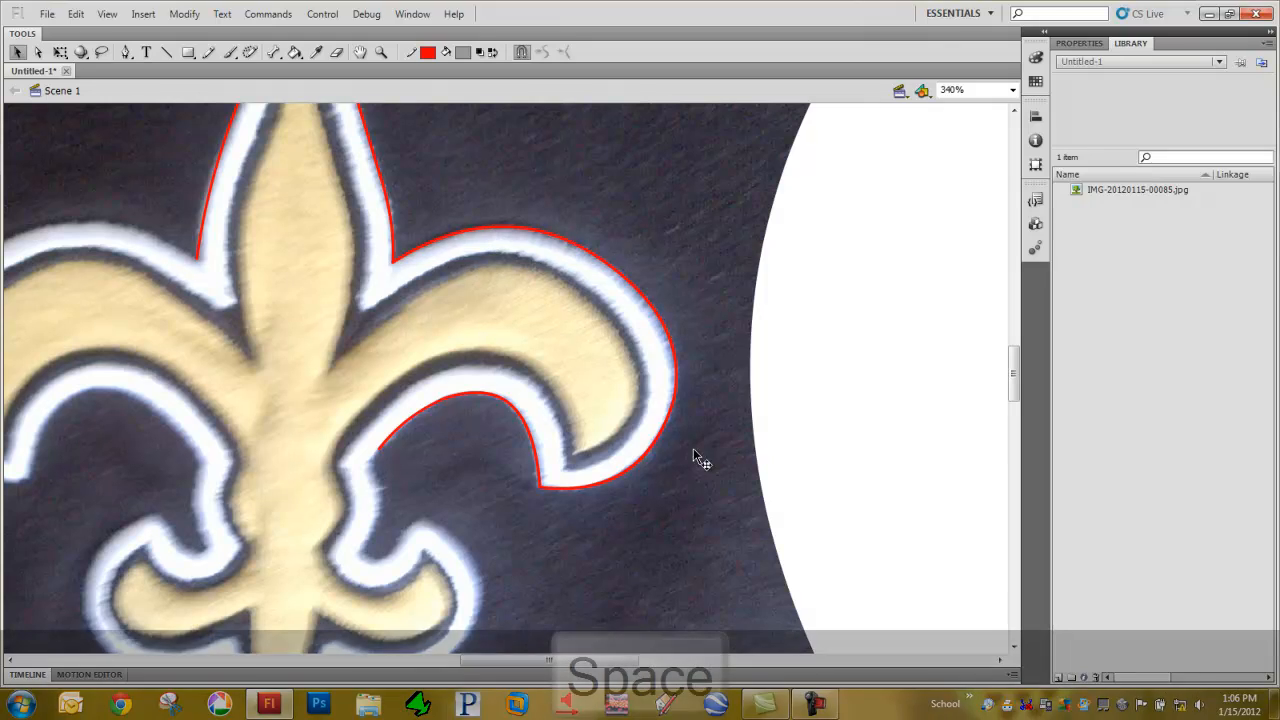
{"action": "left_click_drag", "start_coordinate": [463, 389], "coordinate": [643, 235]}
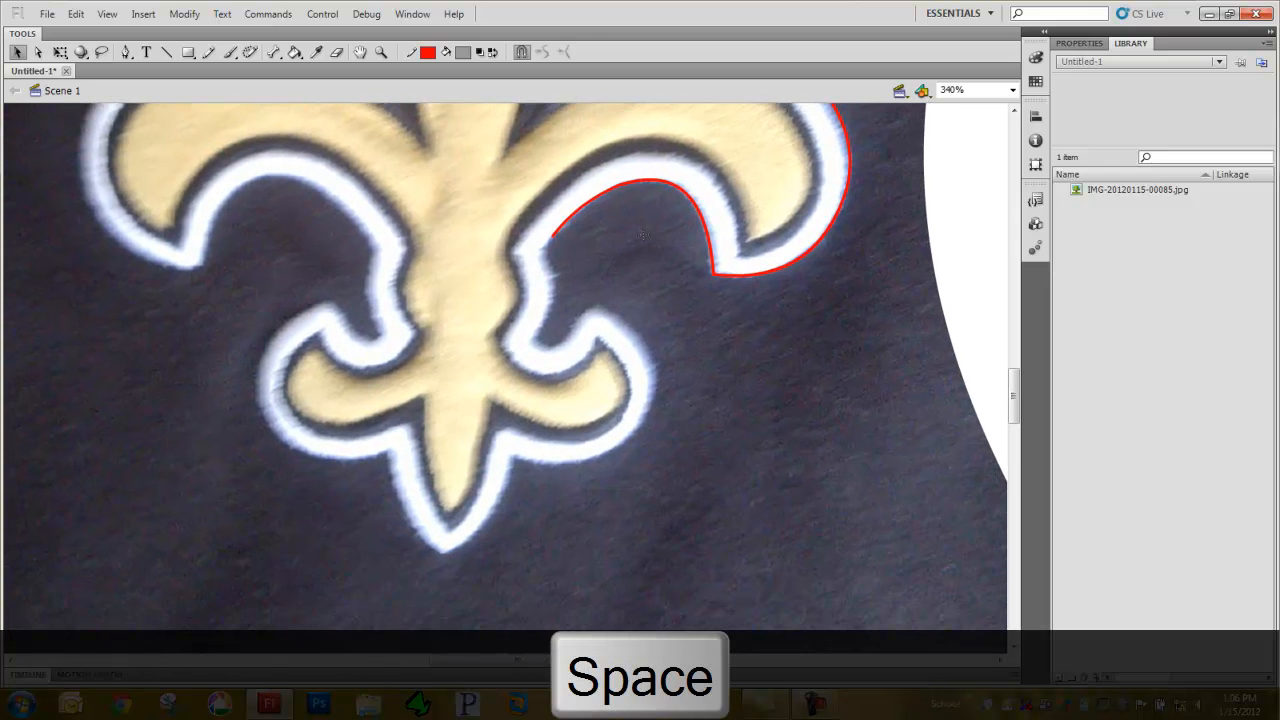
{"action": "key", "text": "n"}
{"action": "mouse_move", "coordinate": [551, 237]}
{"action": "left_mouse_down"}
{"action": "mouse_move", "coordinate": [549, 310]}
{"action": "mouse_move", "coordinate": [552, 300]}
{"action": "left_mouse_up"}
{"action": "key", "text": "v"}
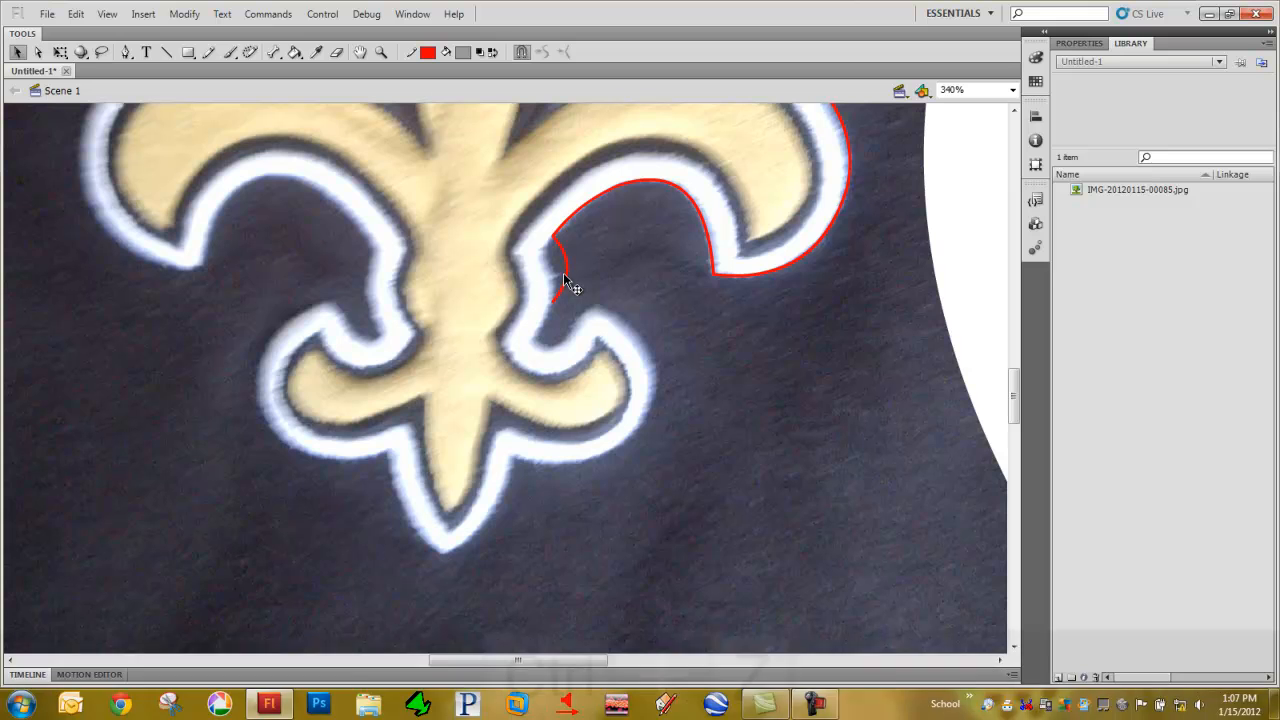
{"action": "key", "text": "ctrl+z"}
{"action": "key", "text": "ctrl+z"}
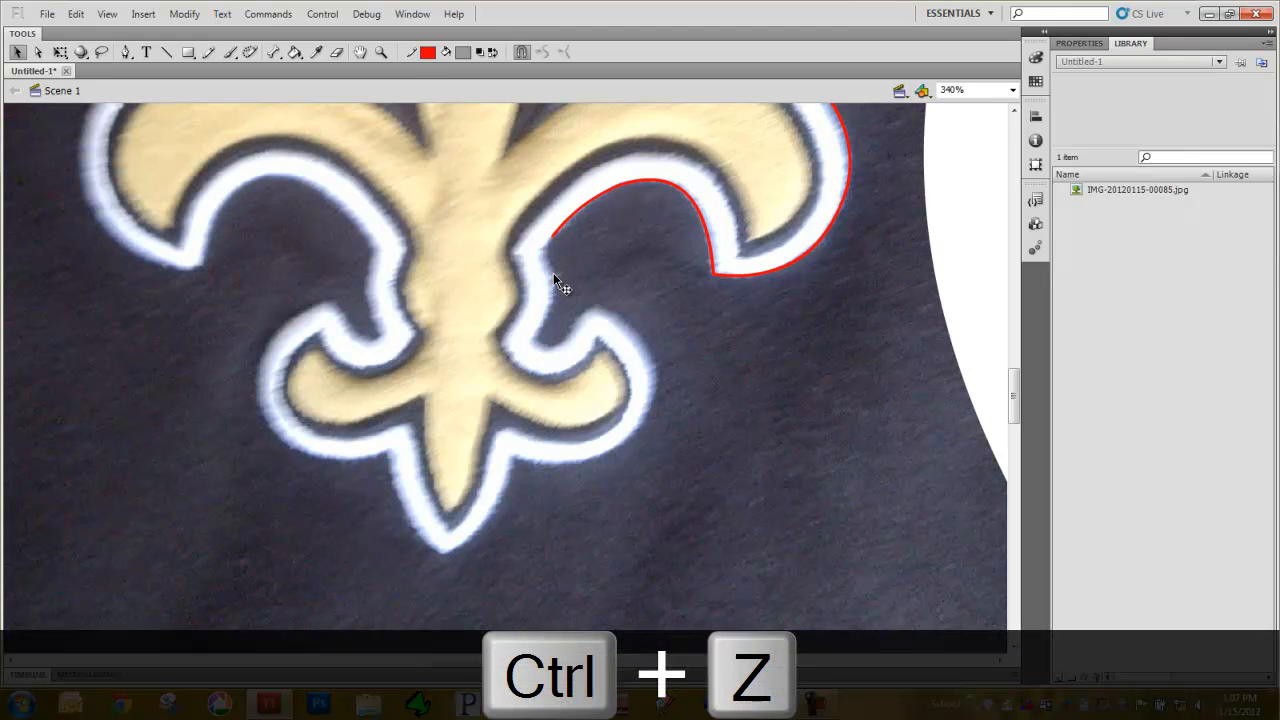
Continue the outline down the right side of the stem below the petal with two short connected red lines, bent to follow the white border
{"action": "key", "text": "n"}
{"action": "mouse_move", "coordinate": [550, 237]}
{"action": "left_mouse_down"}
{"action": "mouse_move", "coordinate": [555, 280]}
{"action": "mouse_move", "coordinate": [552, 256]}
{"action": "left_mouse_up"}
{"action": "key", "text": "v"}
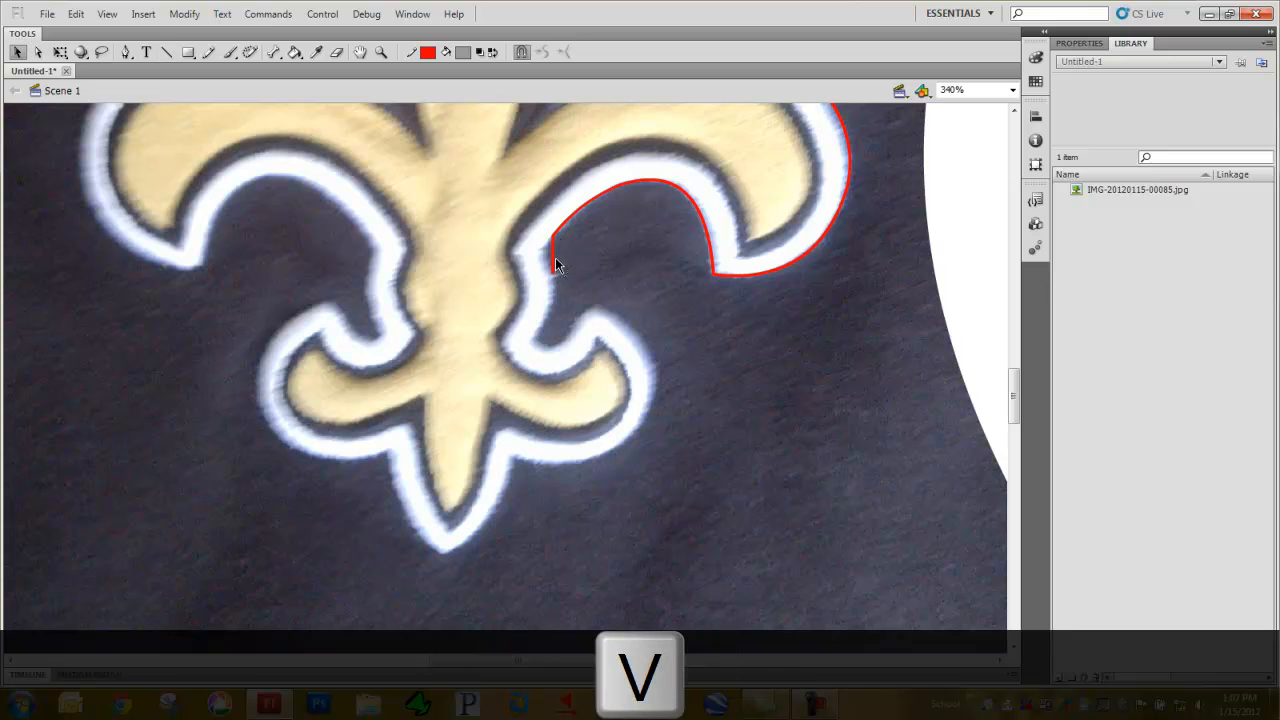
{"action": "left_click_drag", "start_coordinate": [544, 258], "coordinate": [550, 275]}
{"action": "key", "text": "n"}
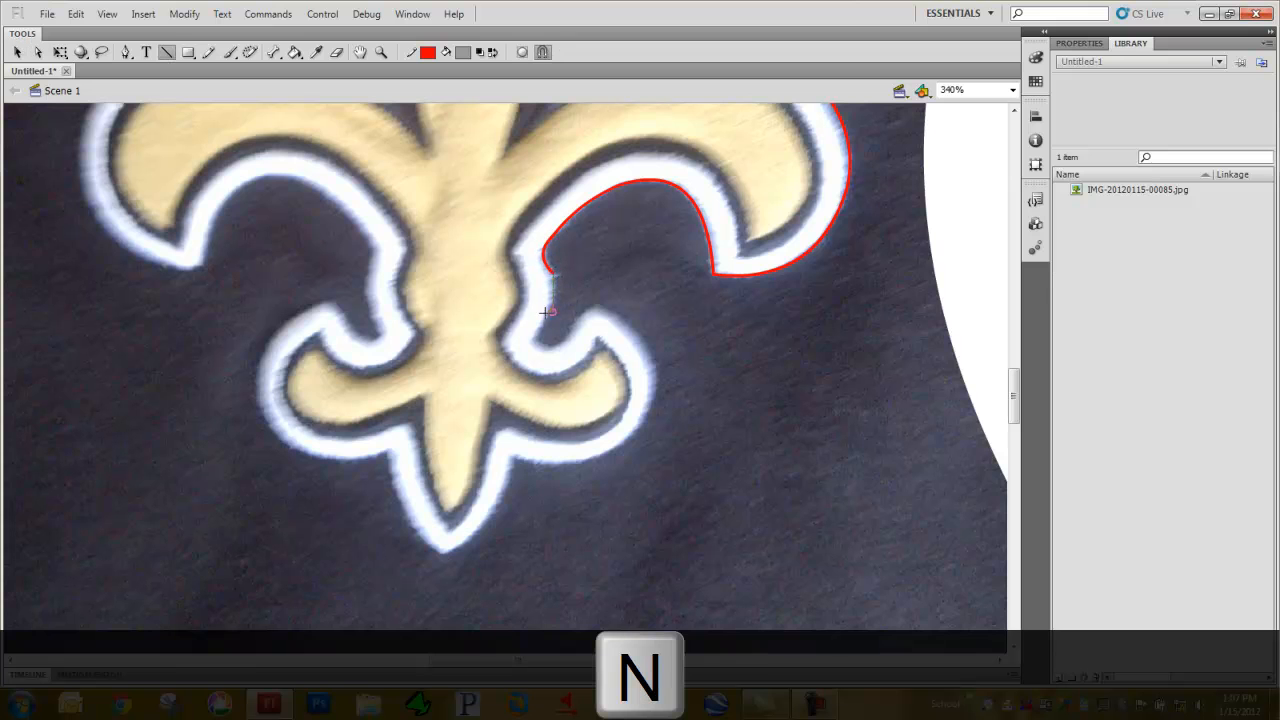
{"action": "left_click_drag", "start_coordinate": [535, 339], "coordinate": [535, 339]}
{"action": "key", "text": "v"}
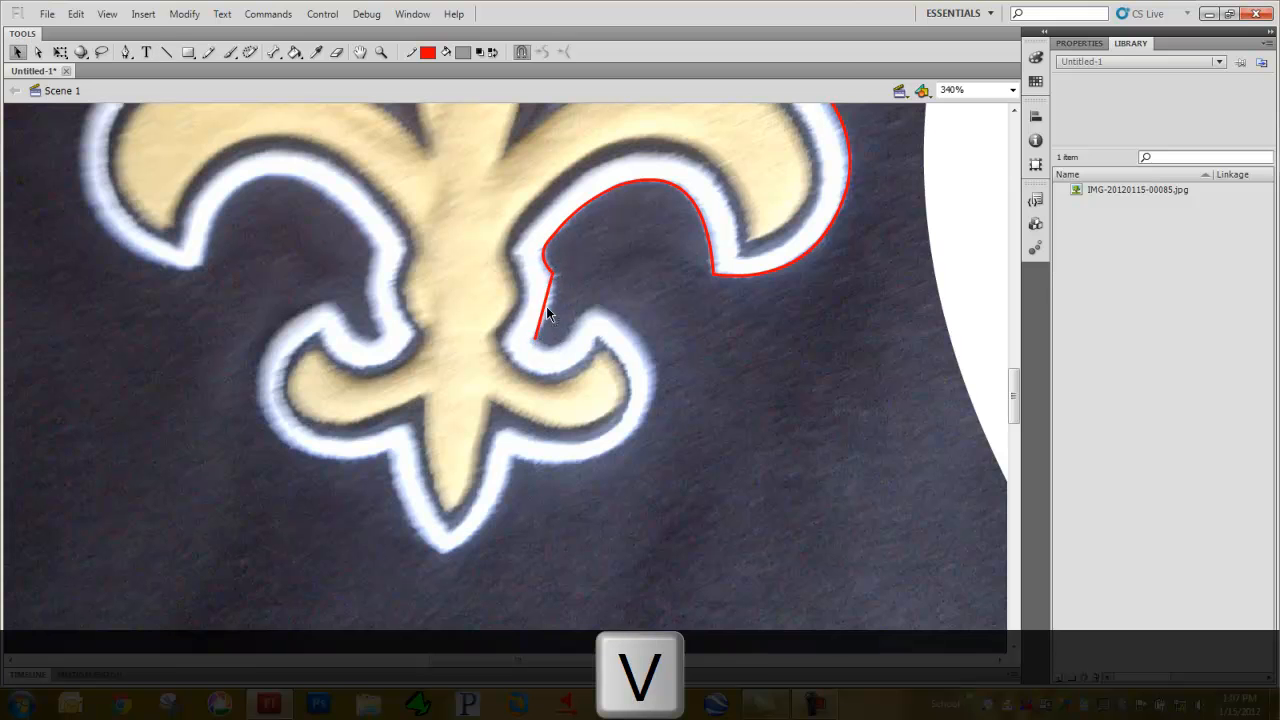
{"action": "key", "text": "space"}
{"action": "left_click_drag", "start_coordinate": [563, 340], "coordinate": [591, 509]}
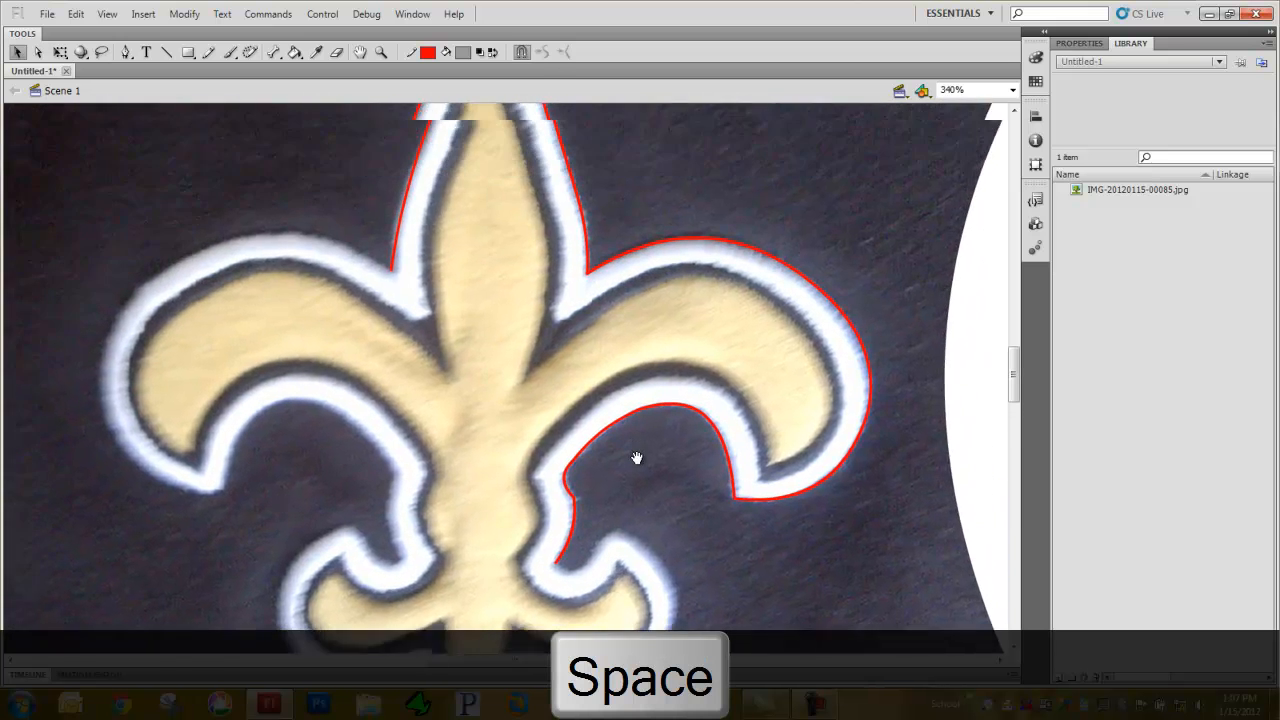
{"action": "left_click_drag", "start_coordinate": [537, 371], "coordinate": [626, 500]}
{"action": "left_click_drag", "start_coordinate": [580, 328], "coordinate": [434, 278]}
{"action": "left_click_drag", "start_coordinate": [566, 464], "coordinate": [463, 239]}
{"action": "left_click_drag", "start_coordinate": [495, 383], "coordinate": [586, 274]}
Trace the notch between the stem and the lower-right leaf and the leaf's upper tip with short connected red lines, bent to the white border
{"action": "key", "text": "n"}
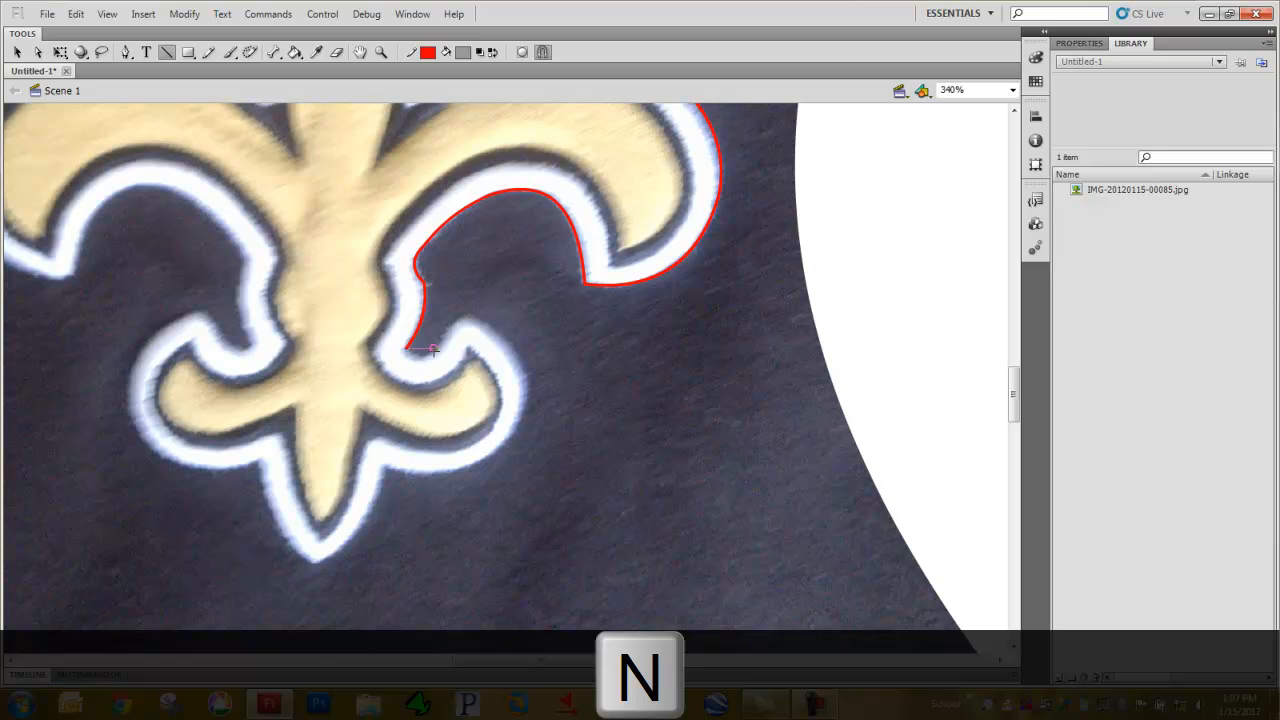
{"action": "left_click_drag", "start_coordinate": [443, 347], "coordinate": [438, 347]}
{"action": "key", "text": "v"}
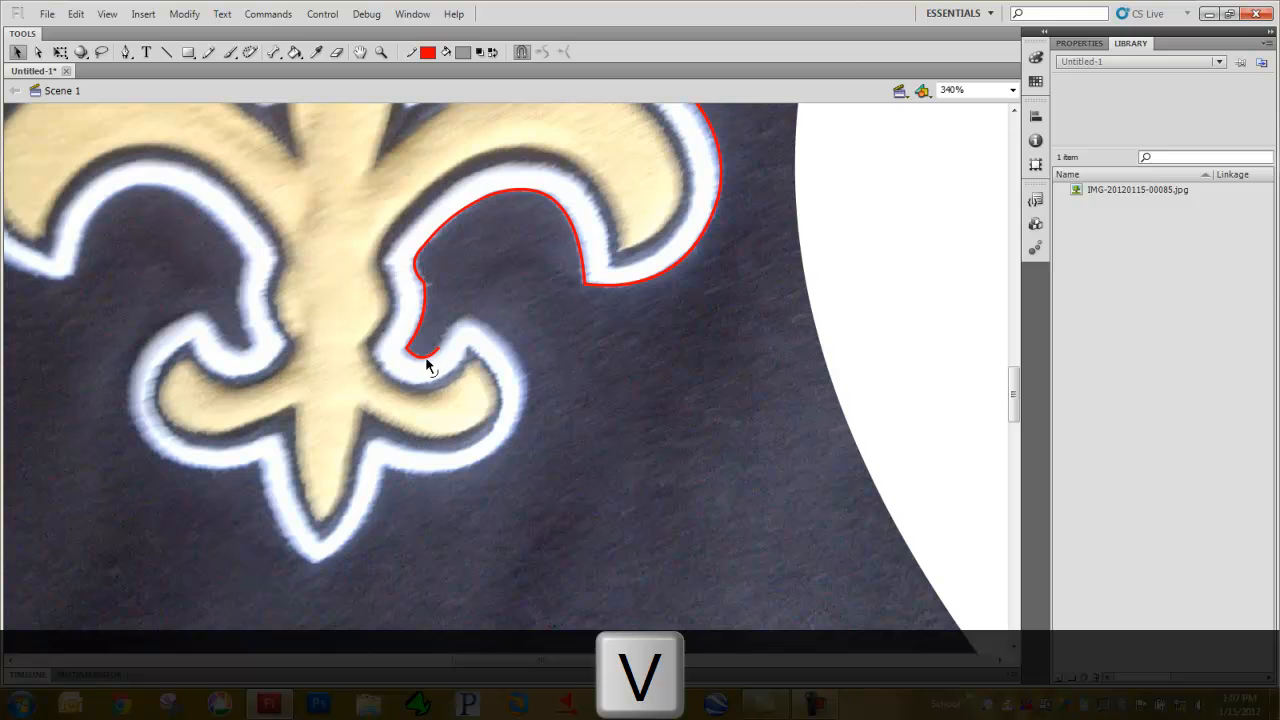
{"action": "key", "text": "n"}
{"action": "left_click_drag", "start_coordinate": [468, 347], "coordinate": [491, 331]}
{"action": "key", "text": "v"}
Draw a straight red line down the outer side of the lower-right leaf and bend it outward to the white border
{"action": "key", "text": "space"}
{"action": "left_click_drag", "start_coordinate": [498, 352], "coordinate": [457, 309]}
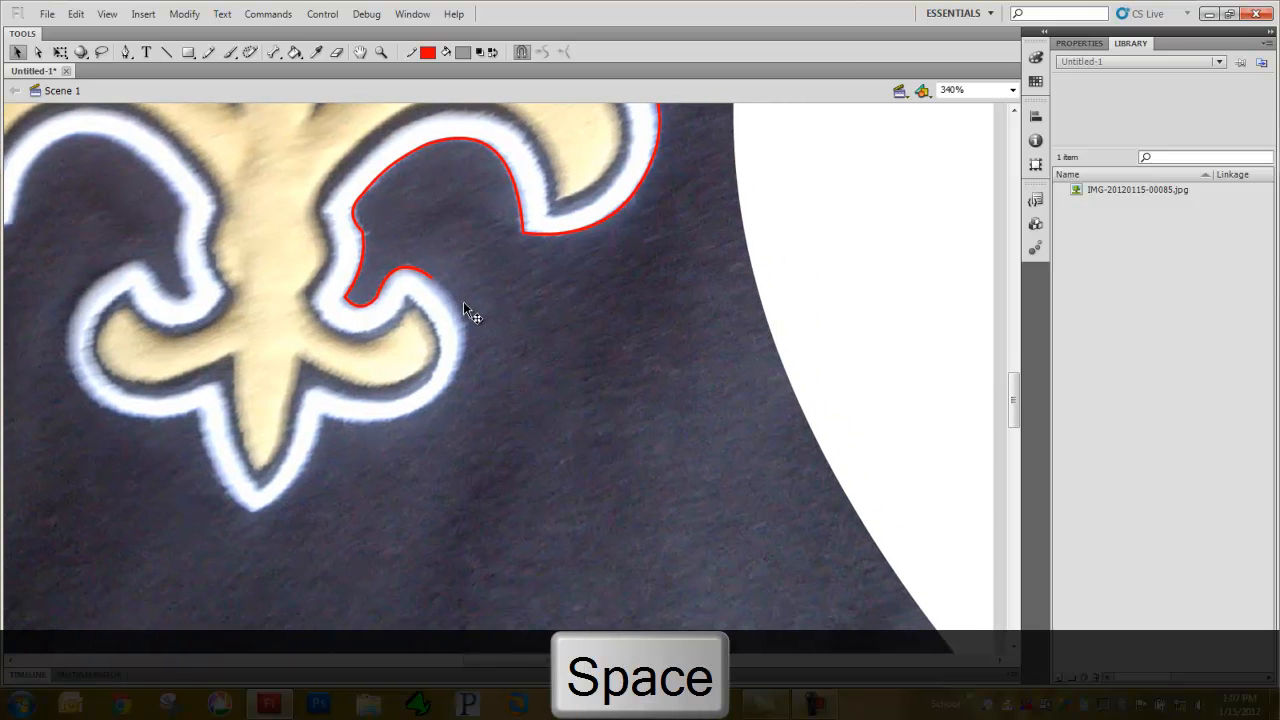
{"action": "key", "text": "n"}
{"action": "left_click_drag", "start_coordinate": [430, 277], "coordinate": [431, 403]}
{"action": "key", "text": "v"}
{"action": "left_click_drag", "start_coordinate": [432, 342], "coordinate": [476, 340]}
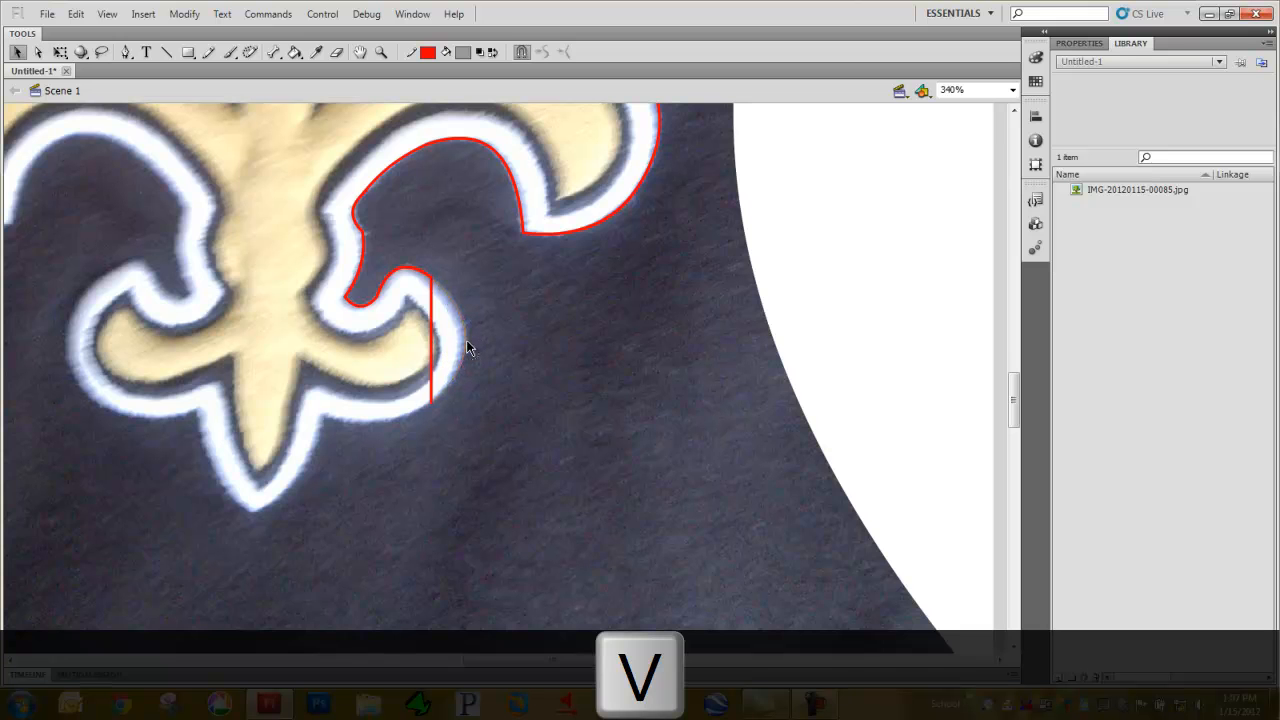
{"action": "key", "text": "space"}
{"action": "left_click_drag", "start_coordinate": [517, 297], "coordinate": [568, 473]}
{"action": "left_click_drag", "start_coordinate": [548, 347], "coordinate": [517, 297]}
{"action": "left_click_drag", "start_coordinate": [672, 474], "coordinate": [592, 360]}
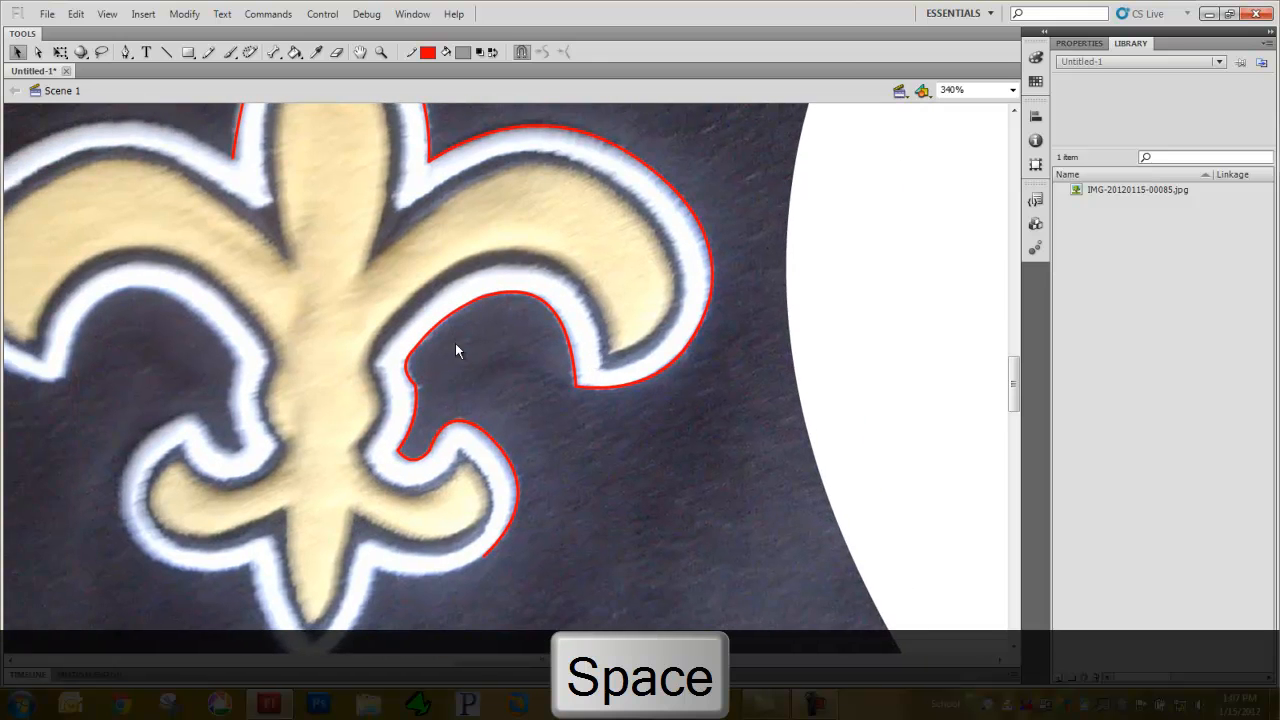
{"action": "left_click_drag", "start_coordinate": [651, 476], "coordinate": [715, 402]}
{"action": "left_click", "coordinate": [817, 703]}
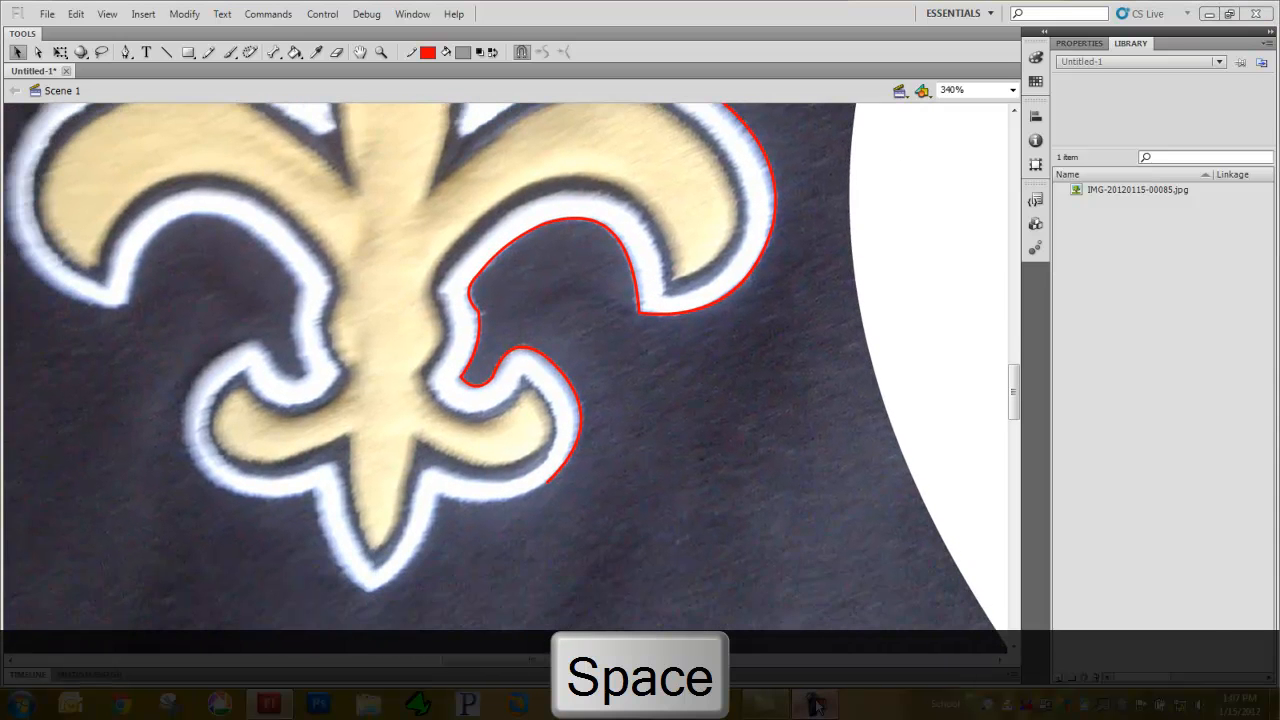
{"action": "left_click", "coordinate": [1203, 628]}
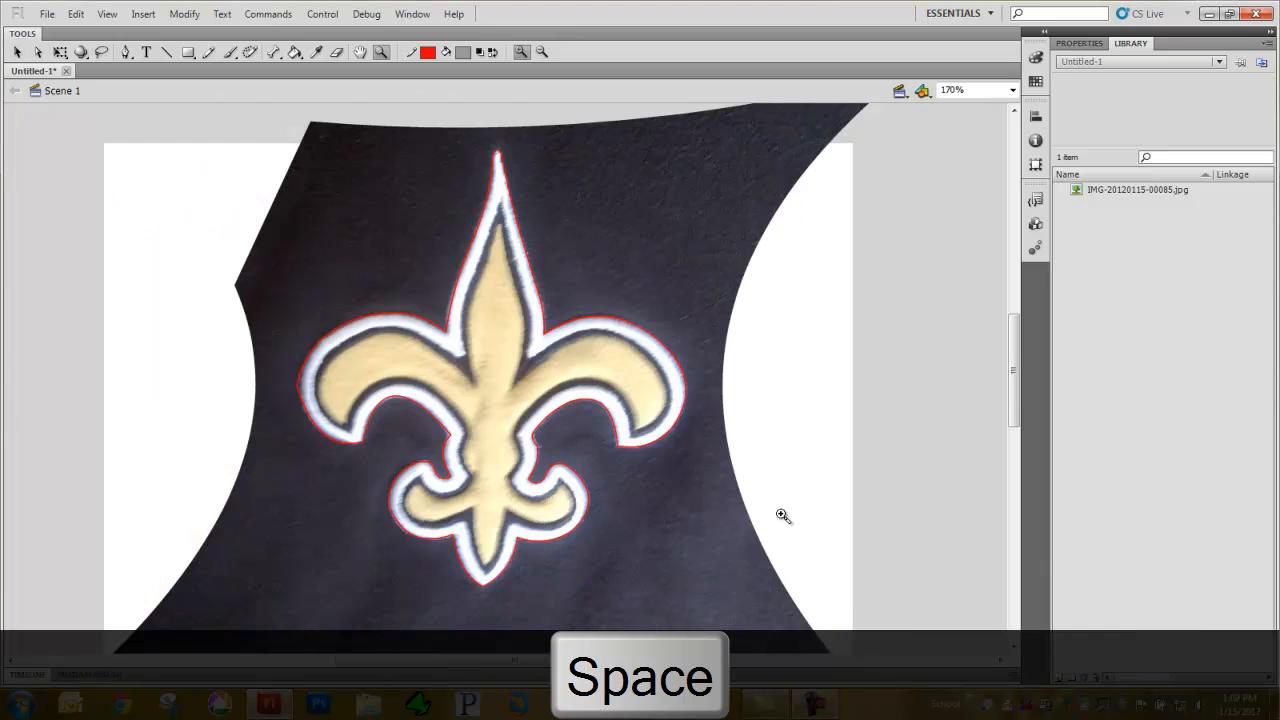